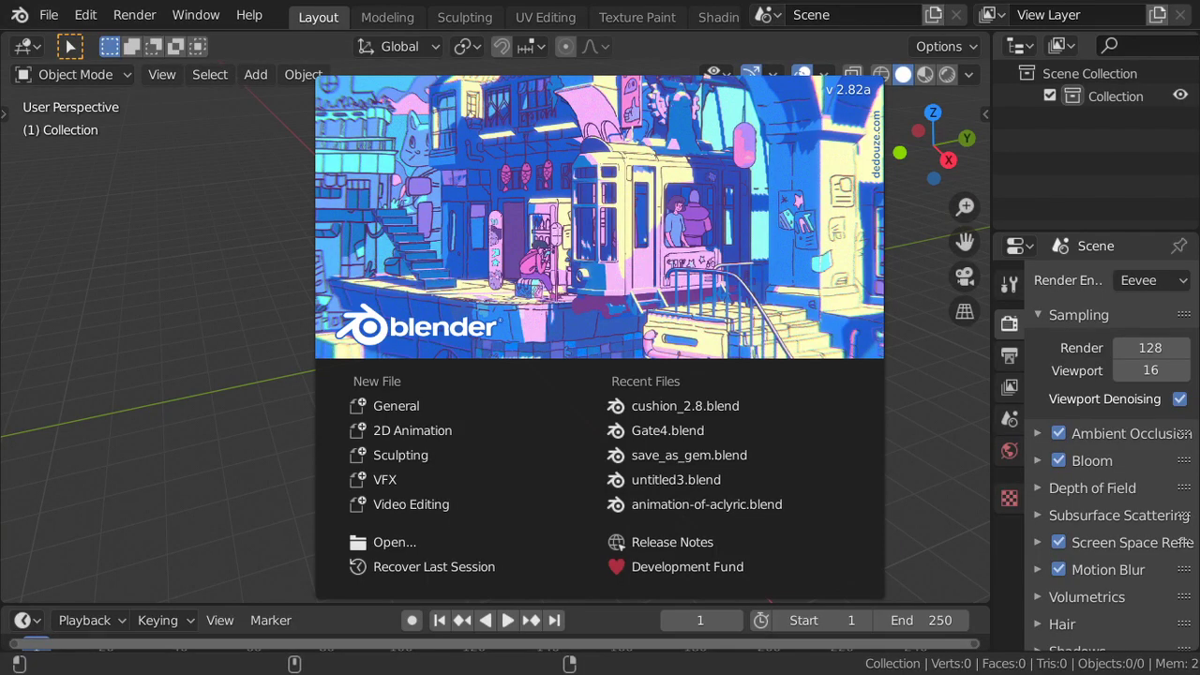
# Step: Open the recent cushion_2.8.blend project and select the cloth object
pyautogui.click(659, 408)
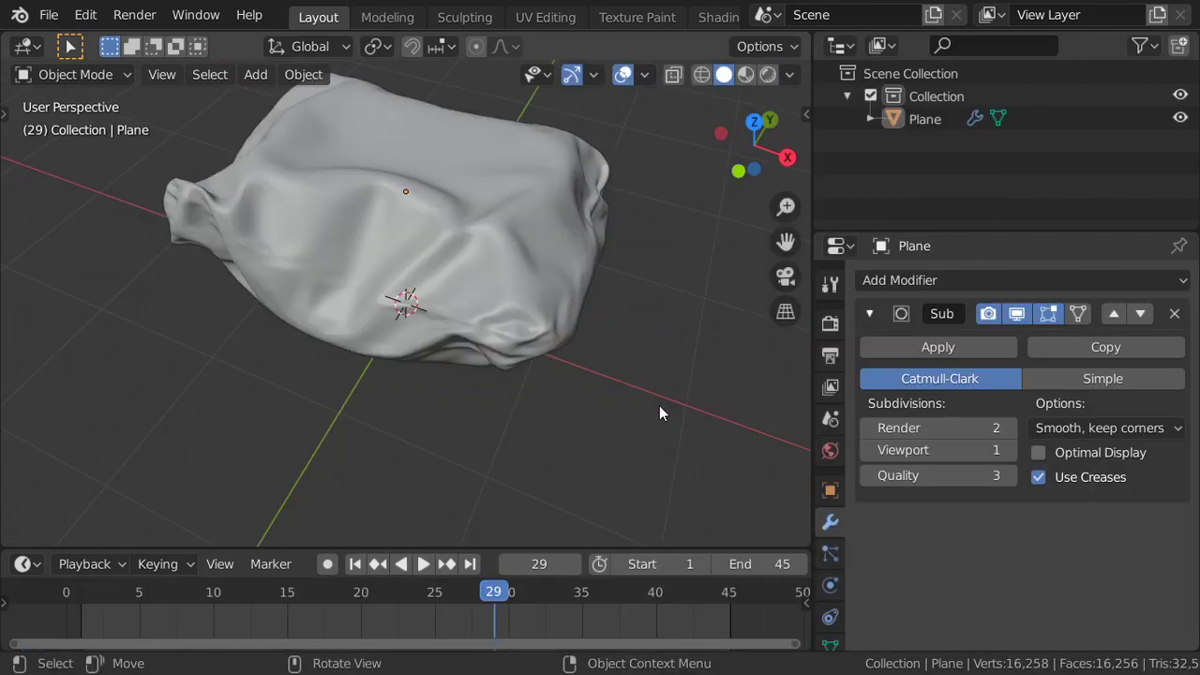
pyautogui.moveTo(456, 348)
pyautogui.mouseDown(button='middle')
pyautogui.moveTo(535, 344)
pyautogui.moveTo(584, 421)
pyautogui.moveTo(523, 255)
pyautogui.moveTo(542, 302)
pyautogui.moveTo(482, 233)
pyautogui.moveTo(522, 333)
pyautogui.mouseUp(button='middle')
pyautogui.click(482, 233)
# Step: Orbit to an oblique view of the cloth and show its empty material settings
pyautogui.scroll(3, 523, 340)
pyautogui.scroll(3, 522, 341)
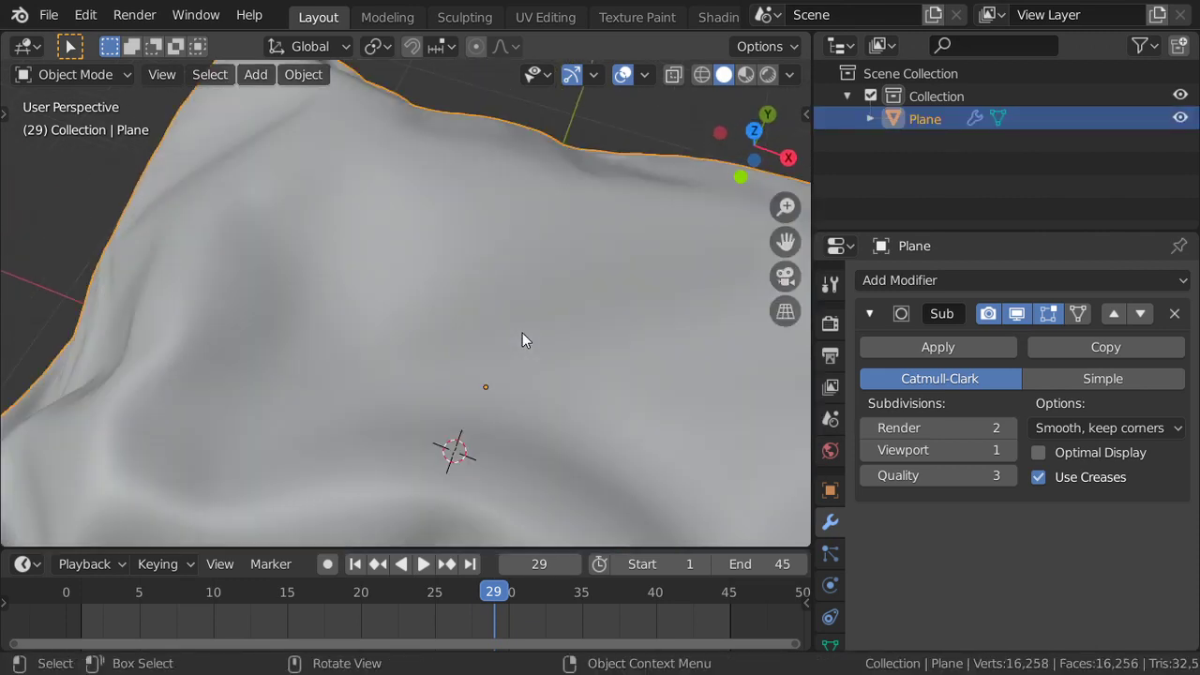
pyautogui.scroll(-5, 522, 340)
pyautogui.moveTo(546, 336)
pyautogui.mouseDown(button='middle')
pyautogui.moveTo(498, 302)
pyautogui.moveTo(498, 325)
pyautogui.mouseUp(button='middle')
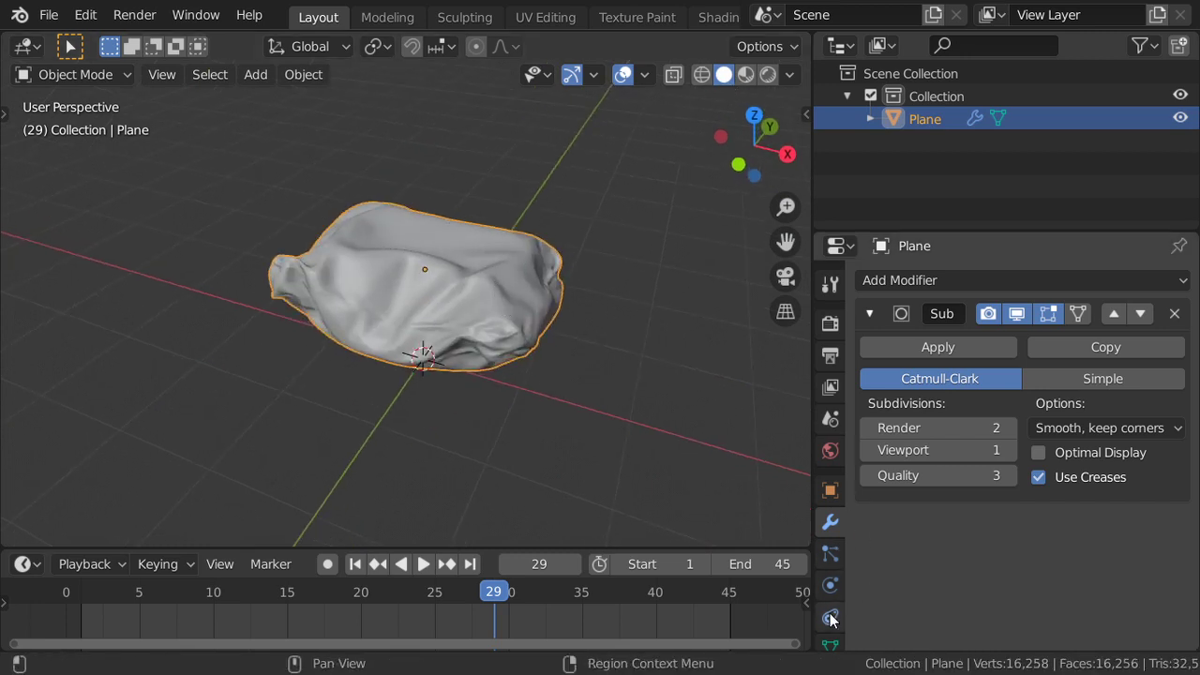
pyautogui.scroll(-3, 831, 619)
pyautogui.click(828, 583)
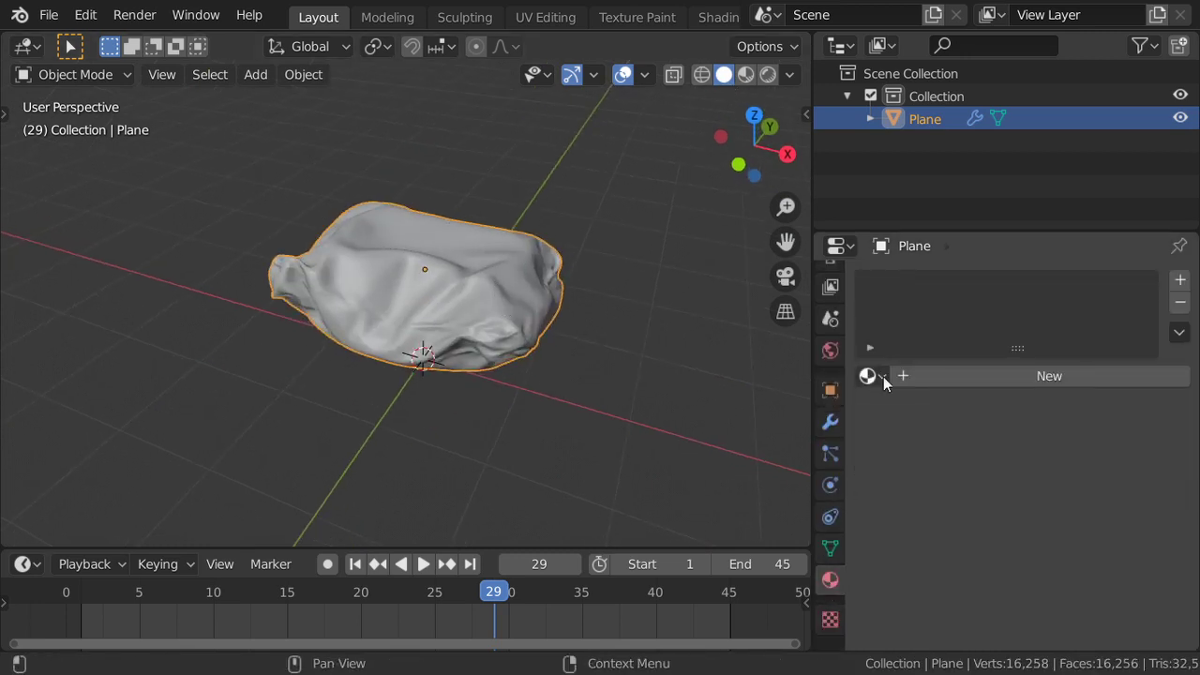
# Step: Put the cloth mesh in Edit Mode and turn the 3D view into a UV Editor
pyautogui.press('Tab')
pyautogui.click(24, 47)
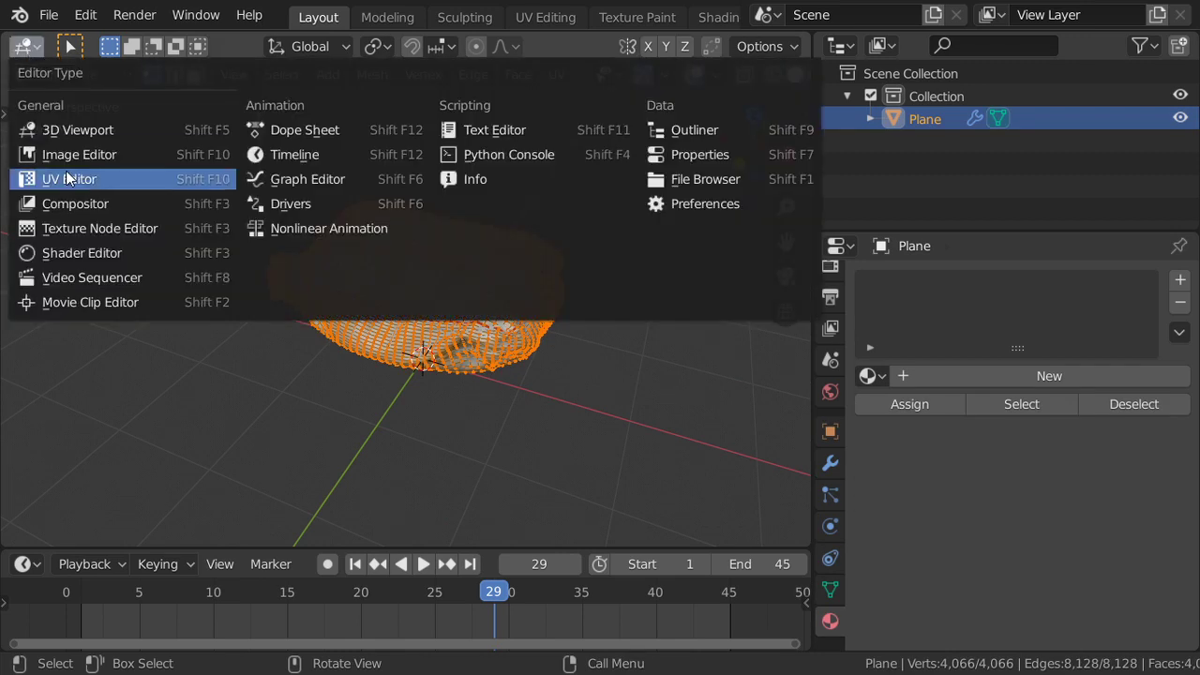
pyautogui.click(66, 171)
pyautogui.scroll(3, 483, 335)
pyautogui.scroll(2, 479, 329)
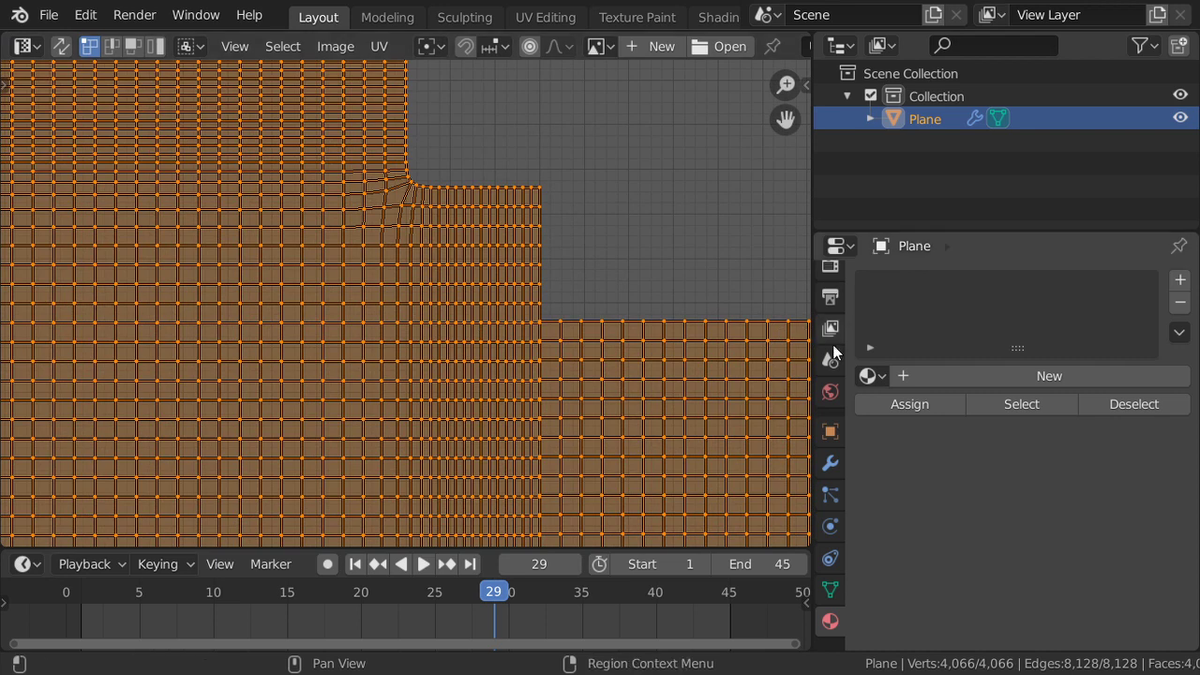
# Step: Add a new material named 'cloth' with an Image Texture driving its Base Color
pyautogui.click(923, 375)
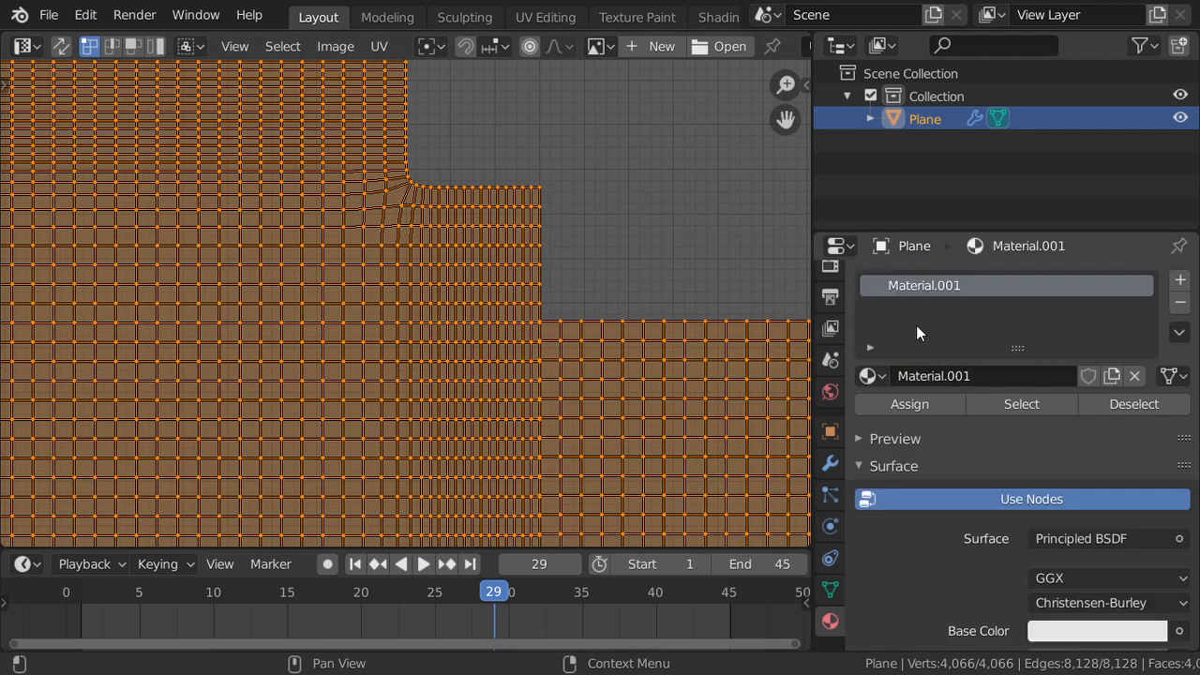
pyautogui.click(997, 375)
pyautogui.press('Return')
pyautogui.scroll(-5, 1031, 403)
pyautogui.click(1179, 455)
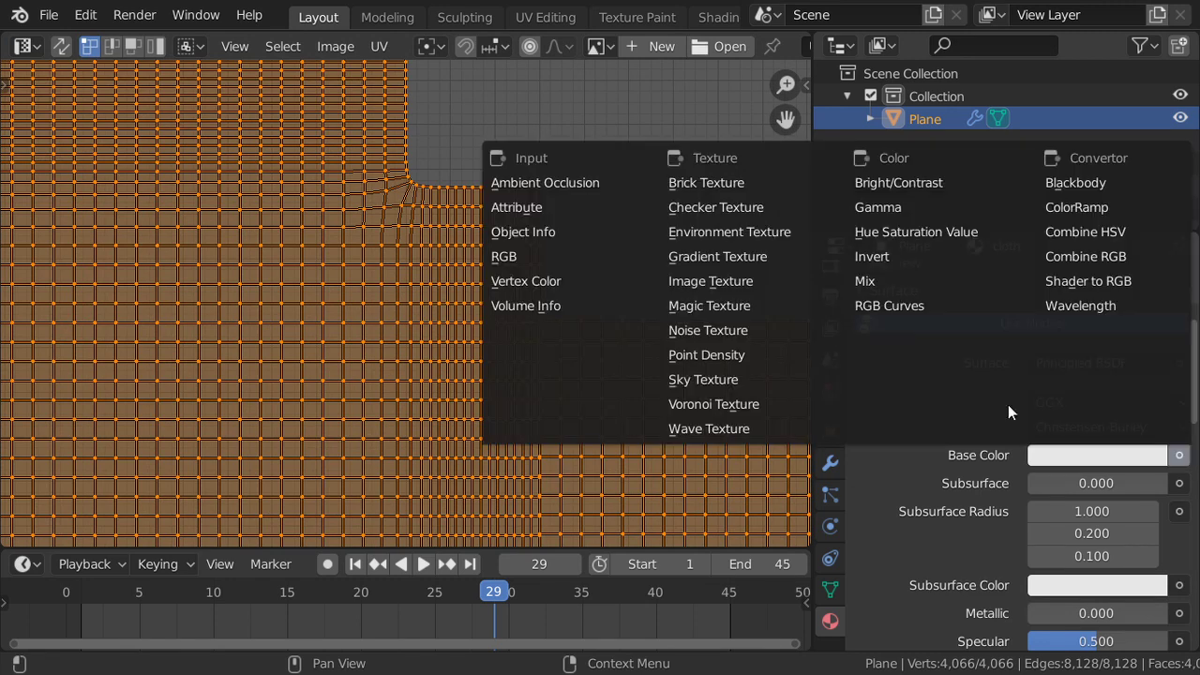
pyautogui.click(751, 280)
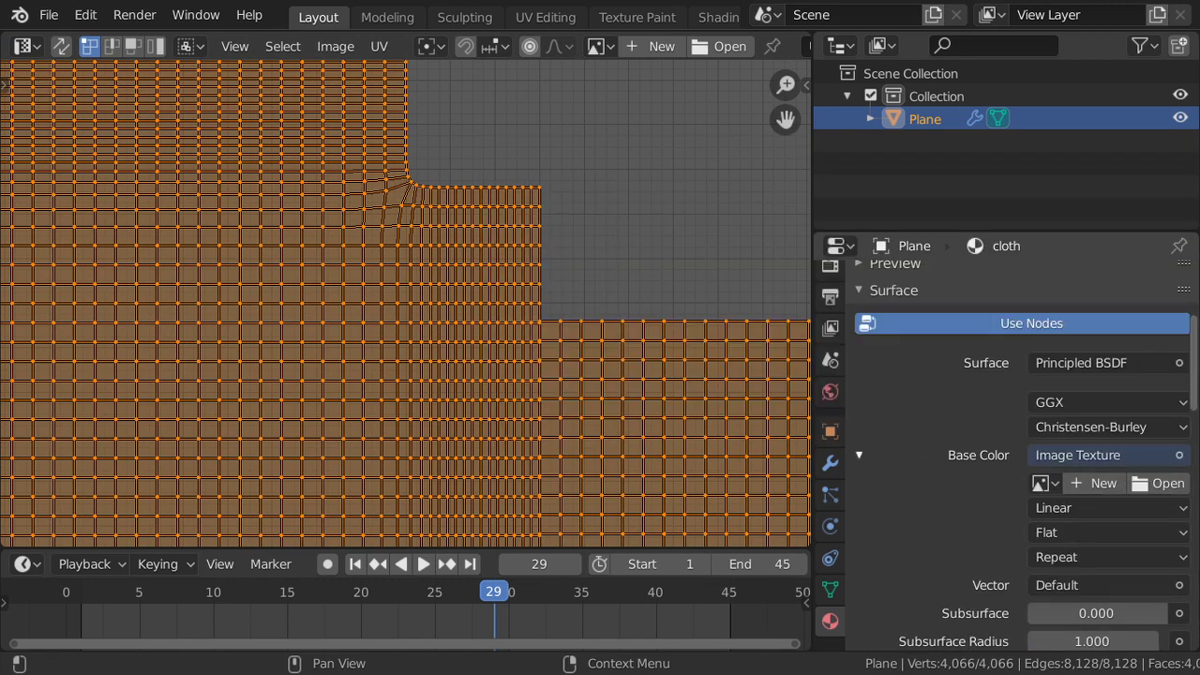
pyautogui.press('Home')
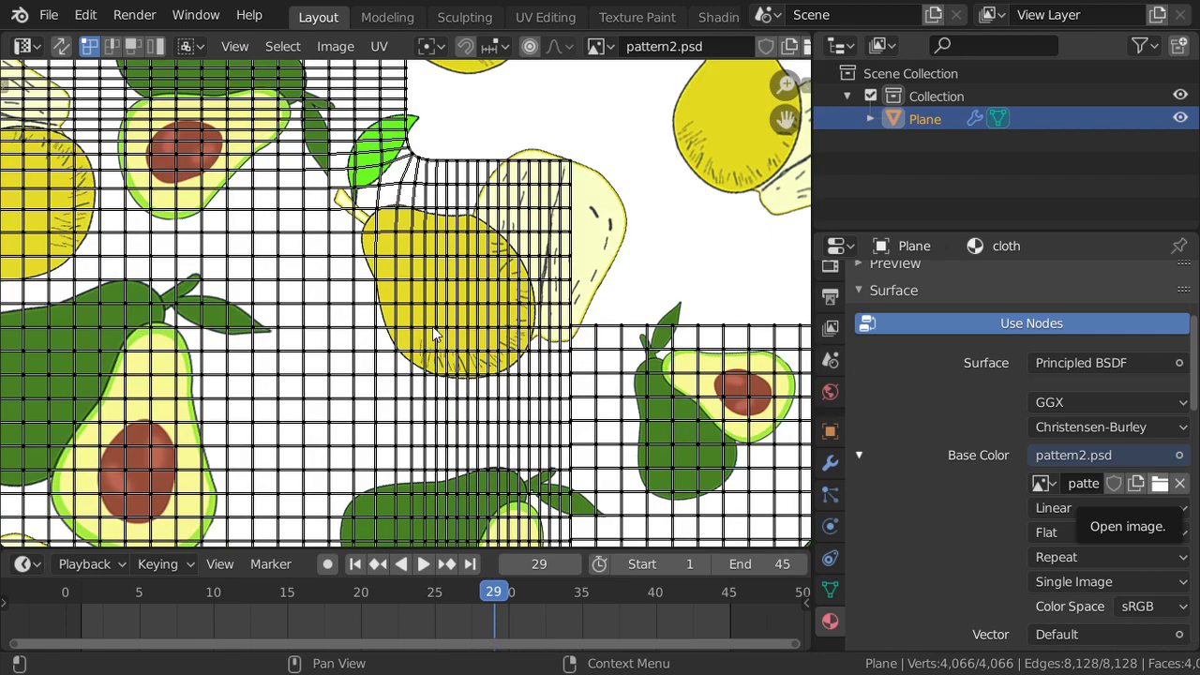
# Step: Frame the pattern2.psd print, select all UVs over it, and switch to a node editor
pyautogui.press('Home')
pyautogui.scroll(2, 433, 326)
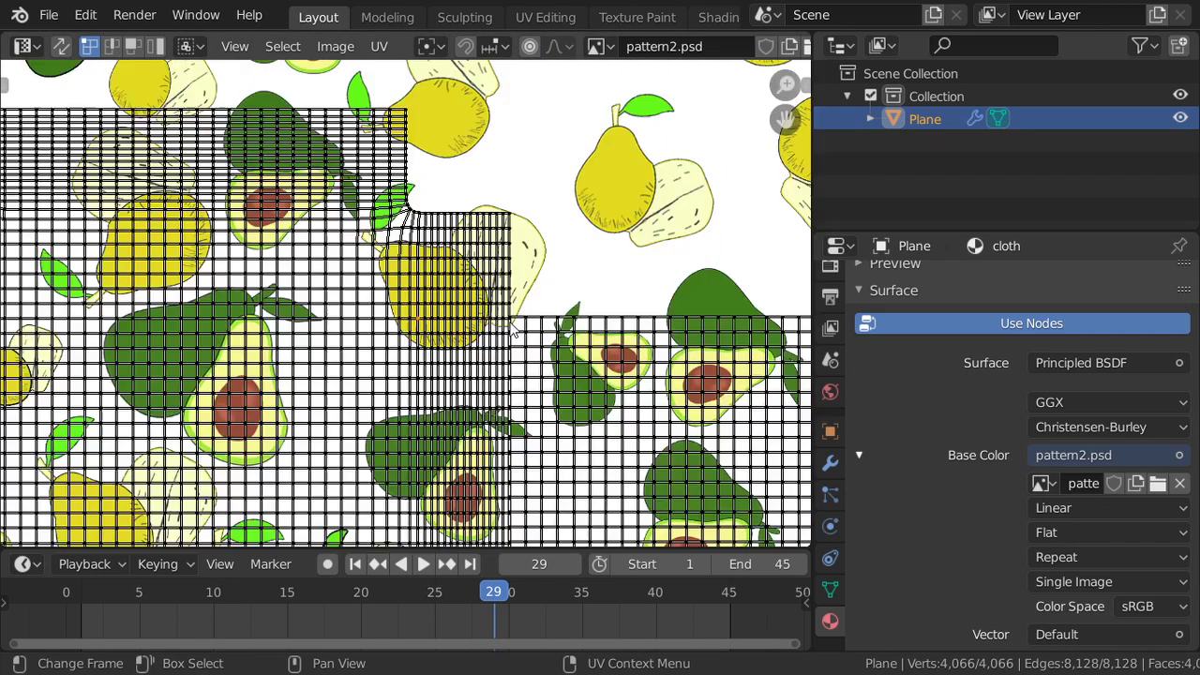
pyautogui.press('Home')
pyautogui.press('a')
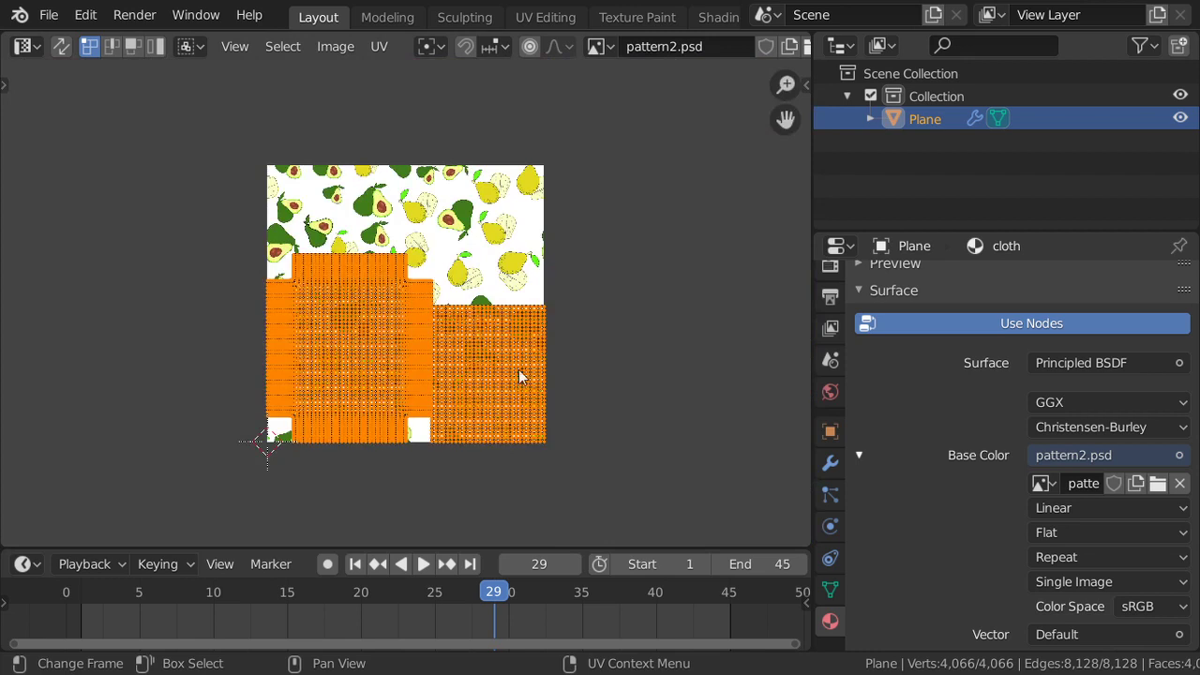
pyautogui.hotkey('shift', 'F3')
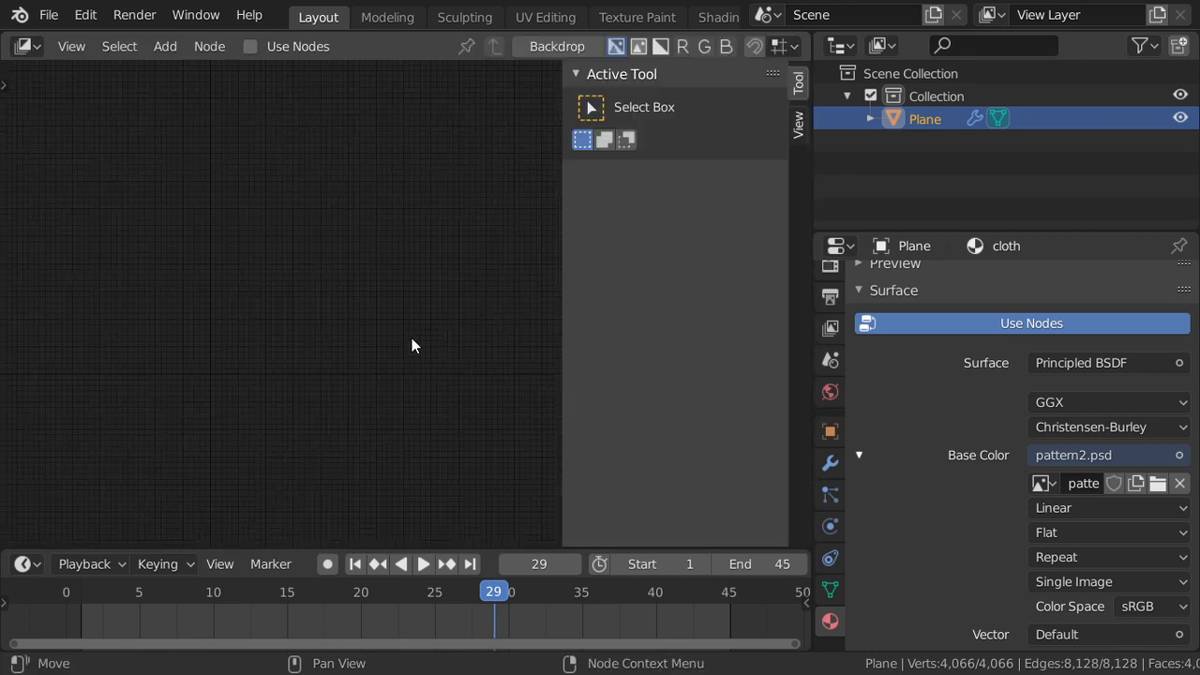
# Step: In the Shader Editor, add Mapping and Texture Coordinate nodes to the image texture
pyautogui.click(43, 44)
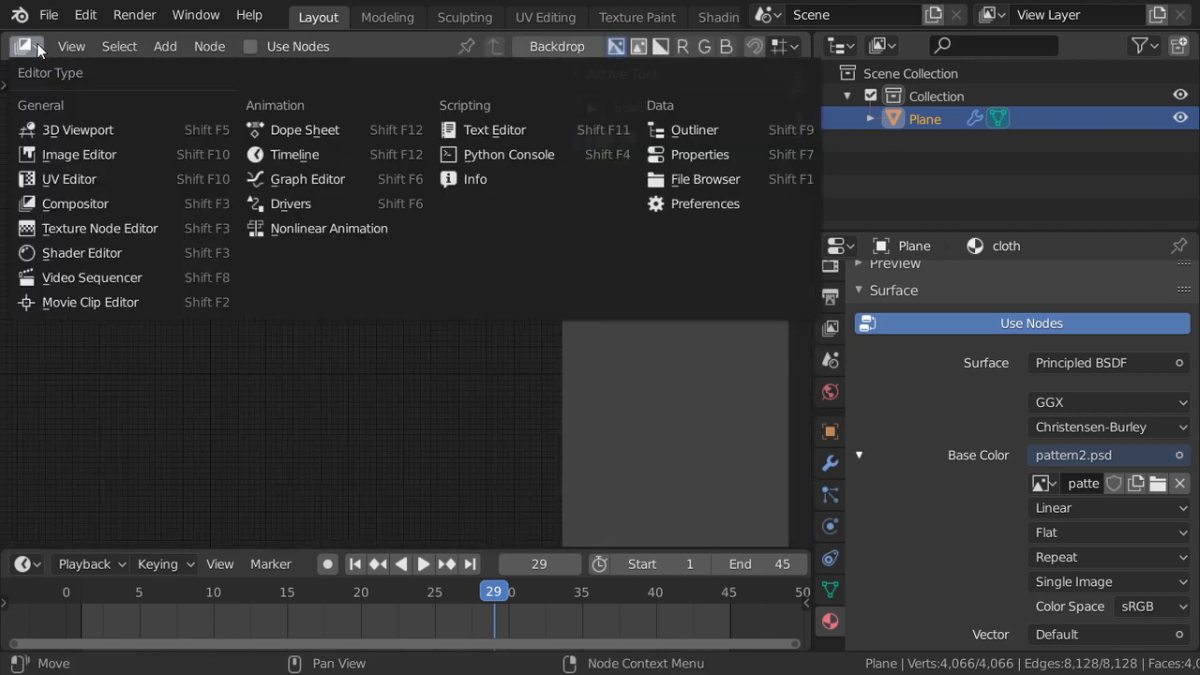
pyautogui.click(100, 249)
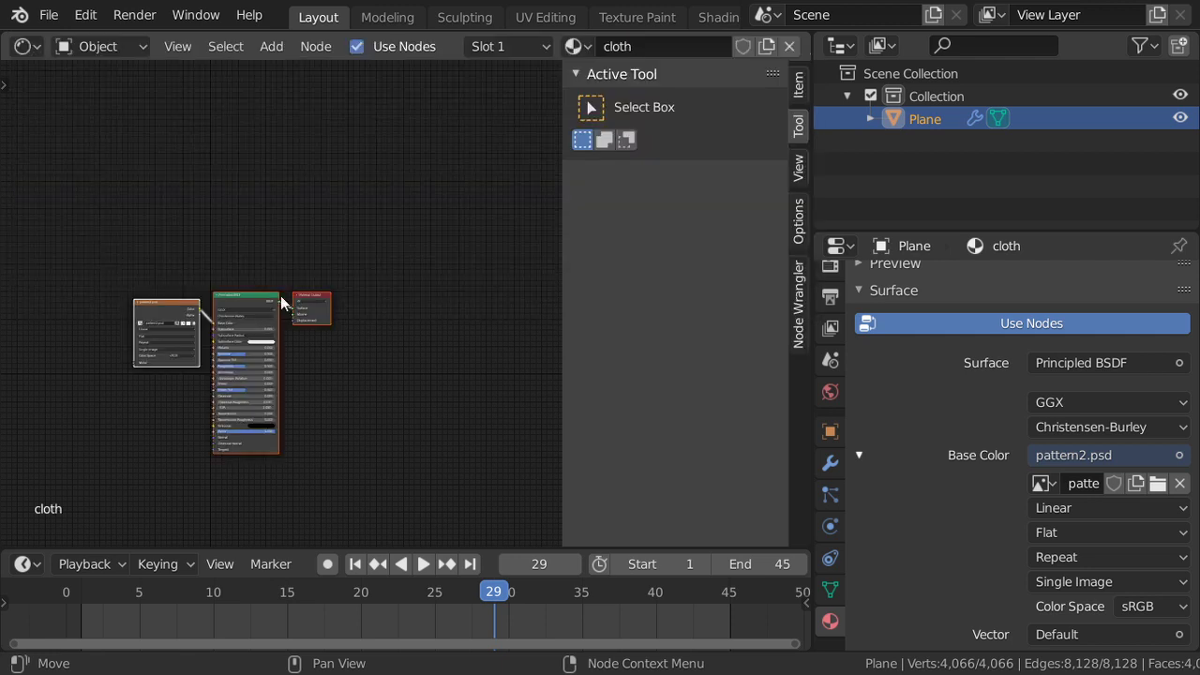
pyautogui.scroll(2, 280, 295)
pyautogui.scroll(1, 253, 319)
pyautogui.scroll(1, 221, 345)
pyautogui.moveTo(221, 345); pyautogui.dragTo(413, 300, button='middle')
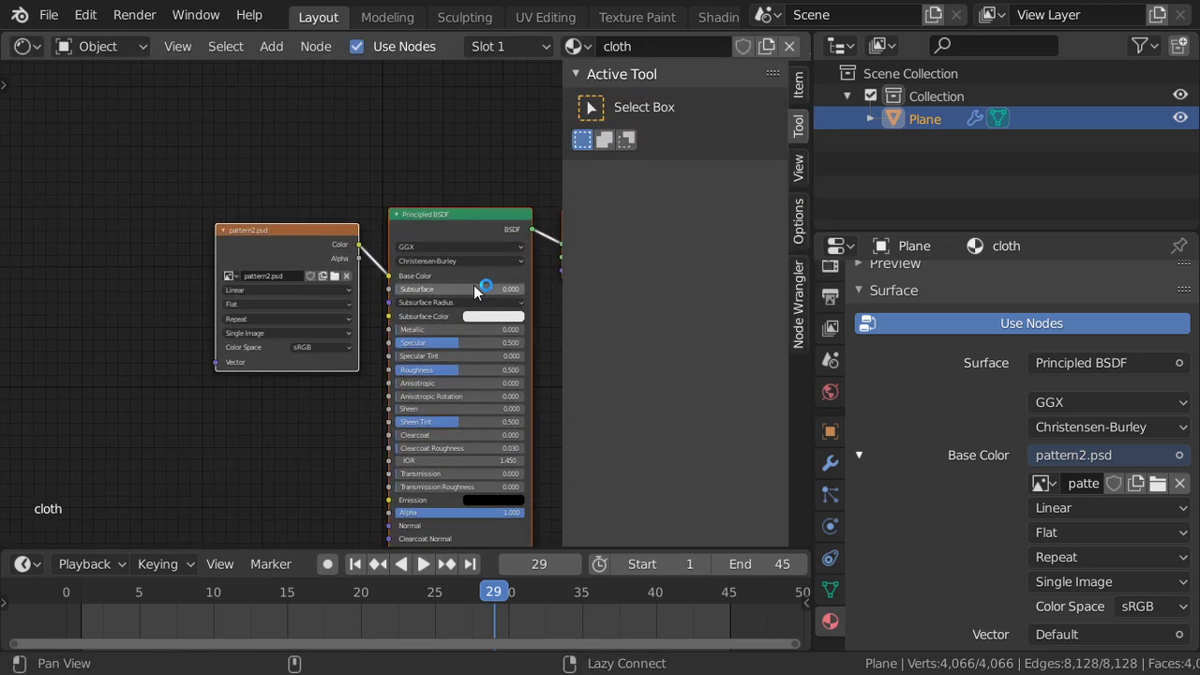
pyautogui.click(321, 249)
pyautogui.hotkey('ctrl', 't')
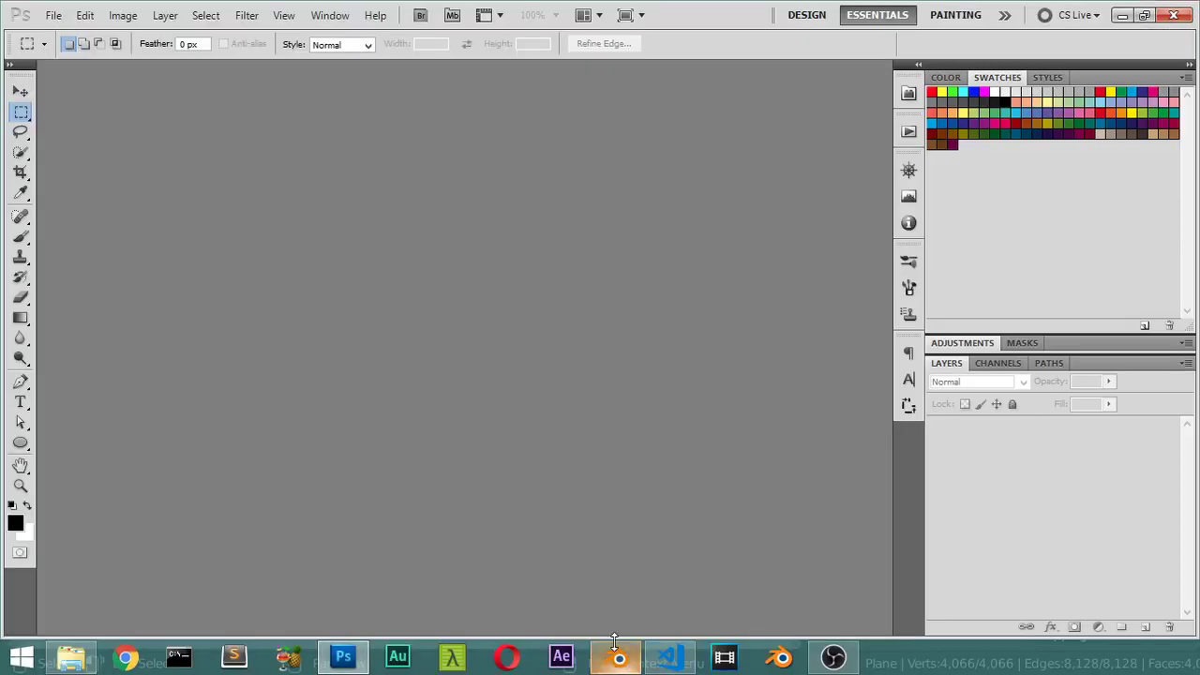
# Step: Set the Mapping node's Scale to 4 on X, Y and Z
pyautogui.keyDown('ctrl'); pyautogui.scroll(5, 268, 434); pyautogui.keyUp('ctrl')
pyautogui.scroll(2, 341, 420)
pyautogui.scroll(1, 404, 397)
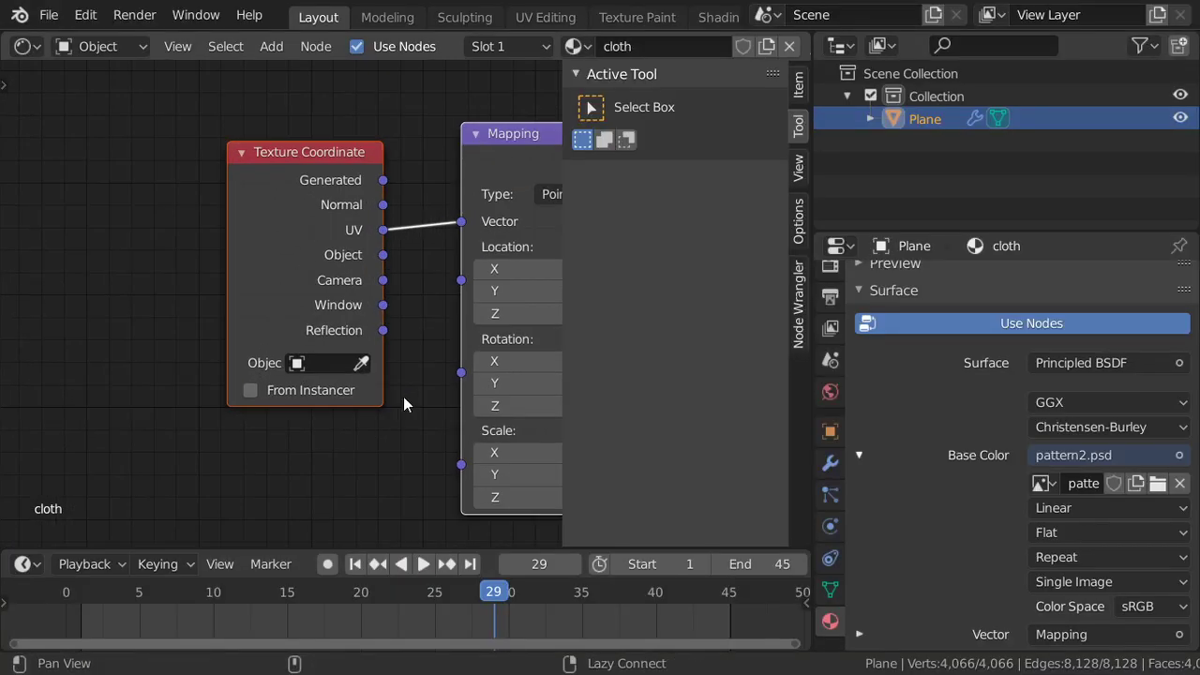
pyautogui.moveTo(403, 396); pyautogui.dragTo(164, 390, button='middle')
pyautogui.moveTo(368, 446)
pyautogui.mouseDown()
pyautogui.moveTo(369, 469)
pyautogui.moveTo(340, 491)
pyautogui.mouseUp()
pyautogui.press('Escape')
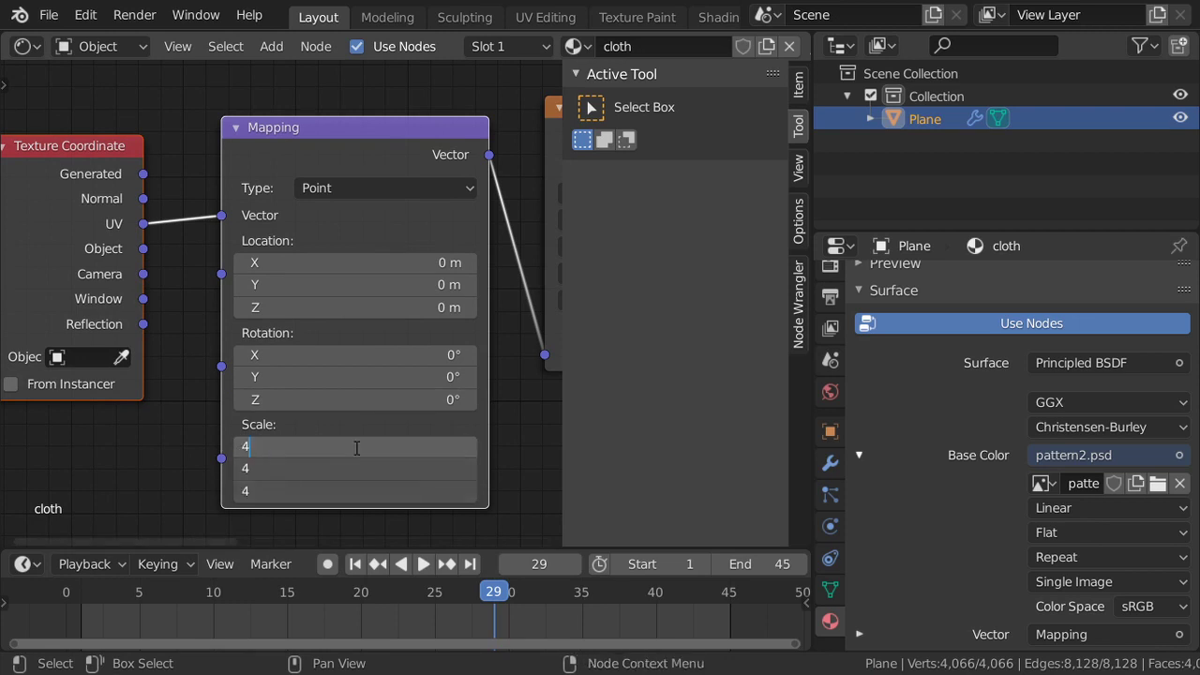
pyautogui.press('Return')
# Step: Keep the timeline at the bottom and return the node area to the 3D Viewport
pyautogui.click(24, 563)
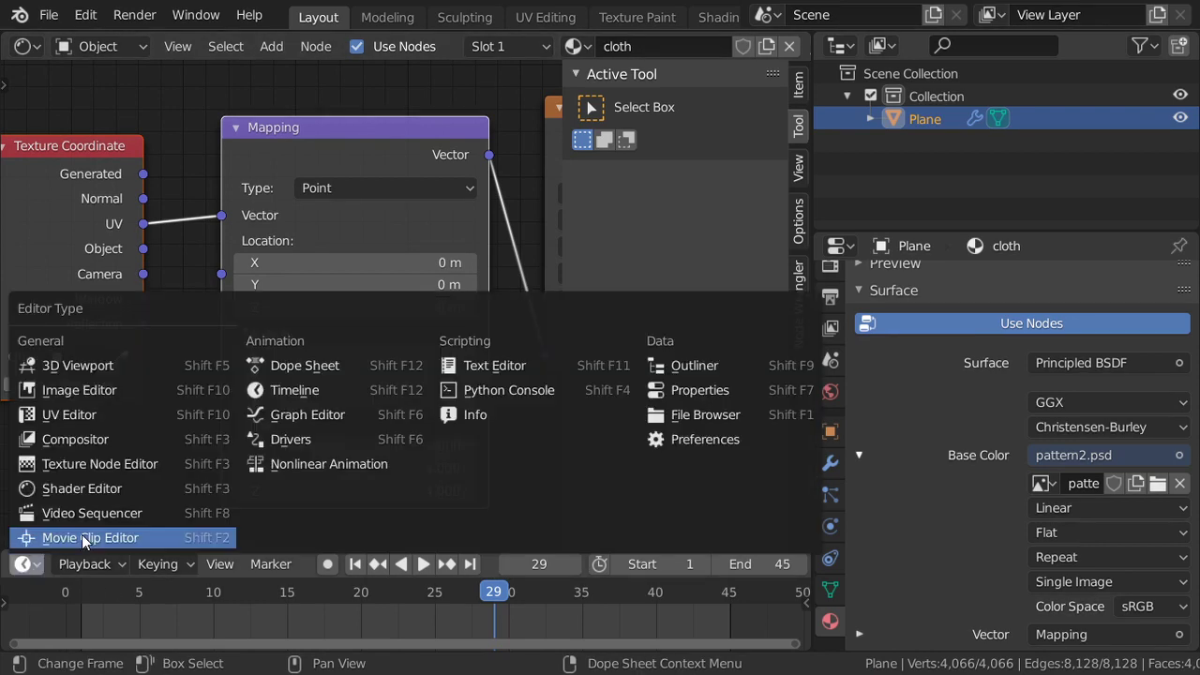
pyautogui.click(68, 370)
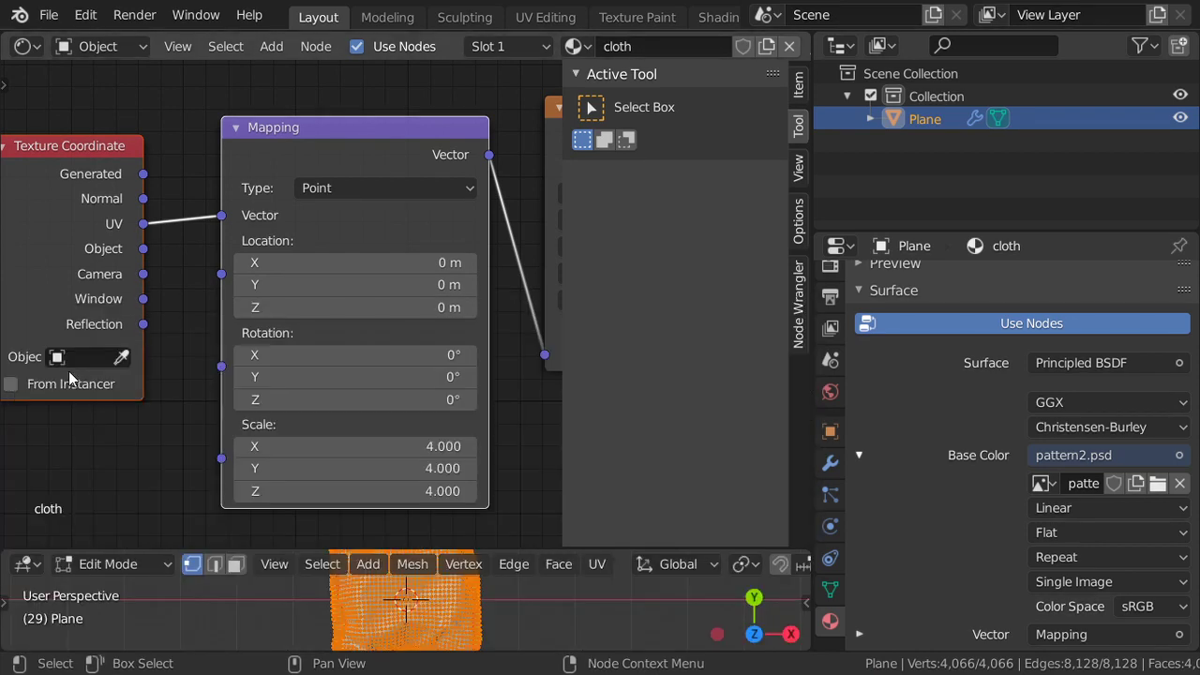
pyautogui.click(24, 563)
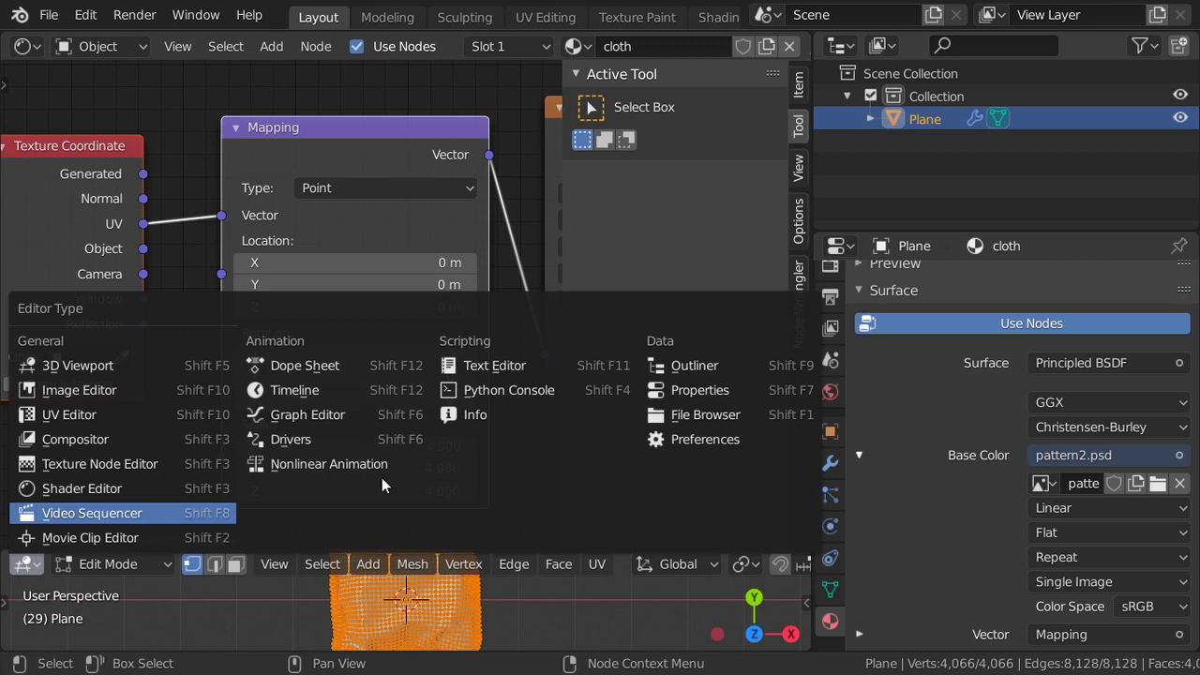
pyautogui.click(309, 392)
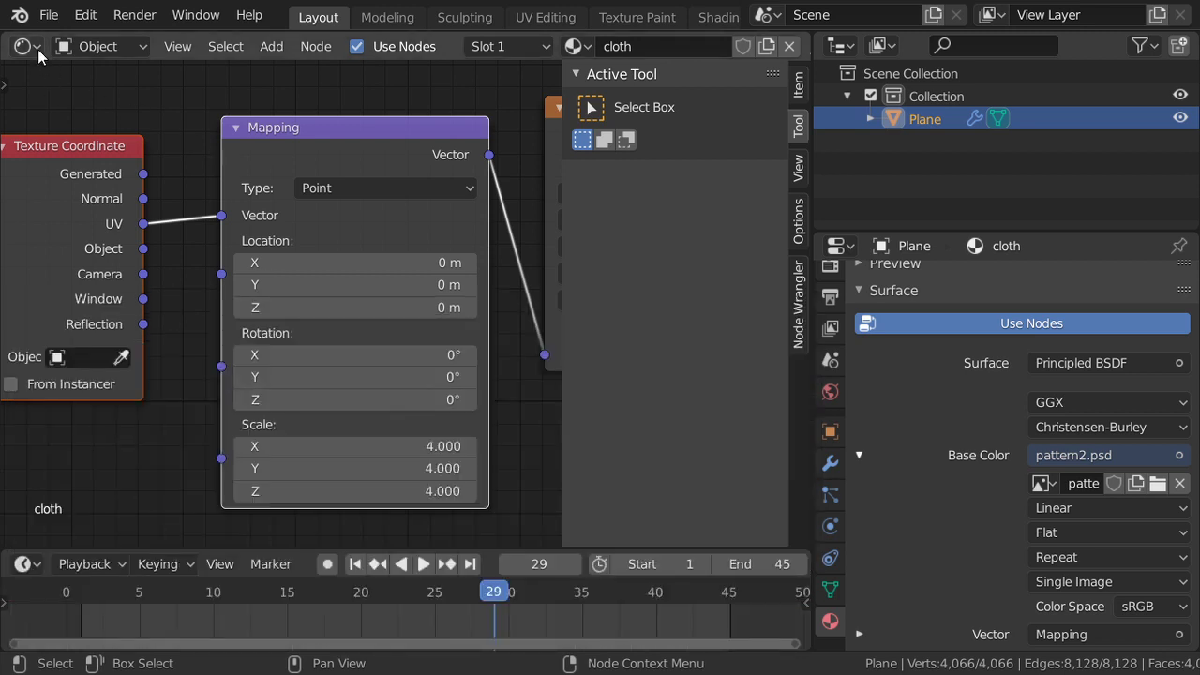
pyautogui.click(25, 46)
pyautogui.click(40, 55)
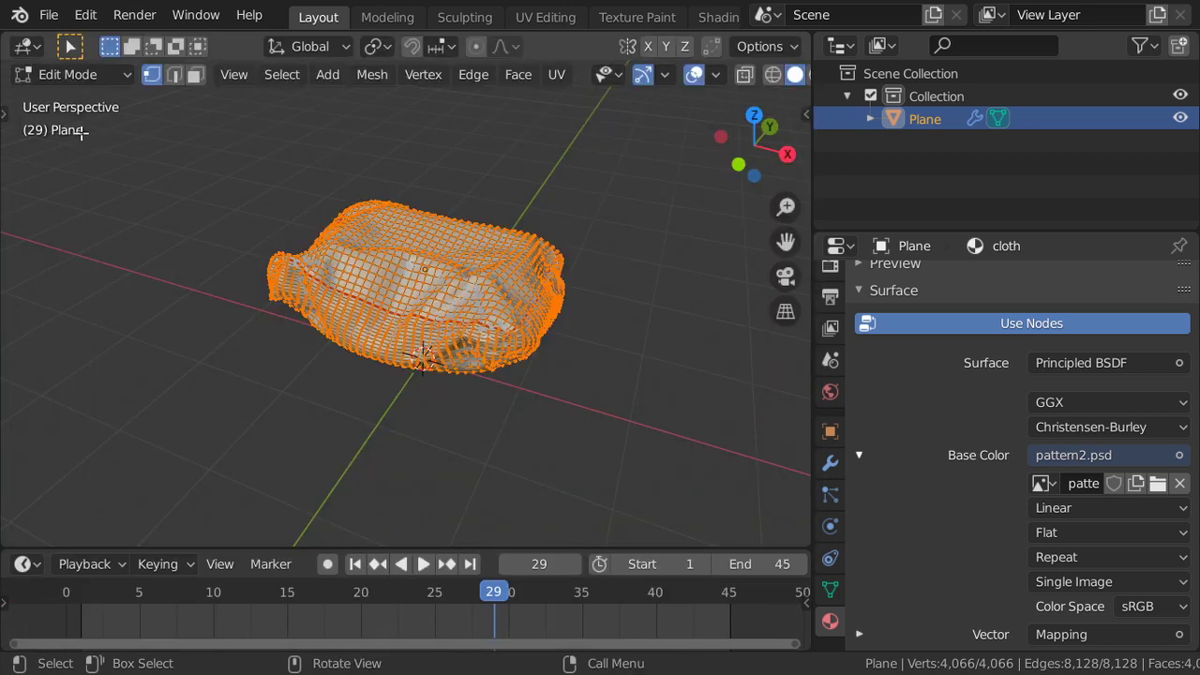
# Step: Switch to Material Preview shading and view the textured cloth in Object Mode
pyautogui.scroll(-3, 743, 77)
pyautogui.click(747, 74)
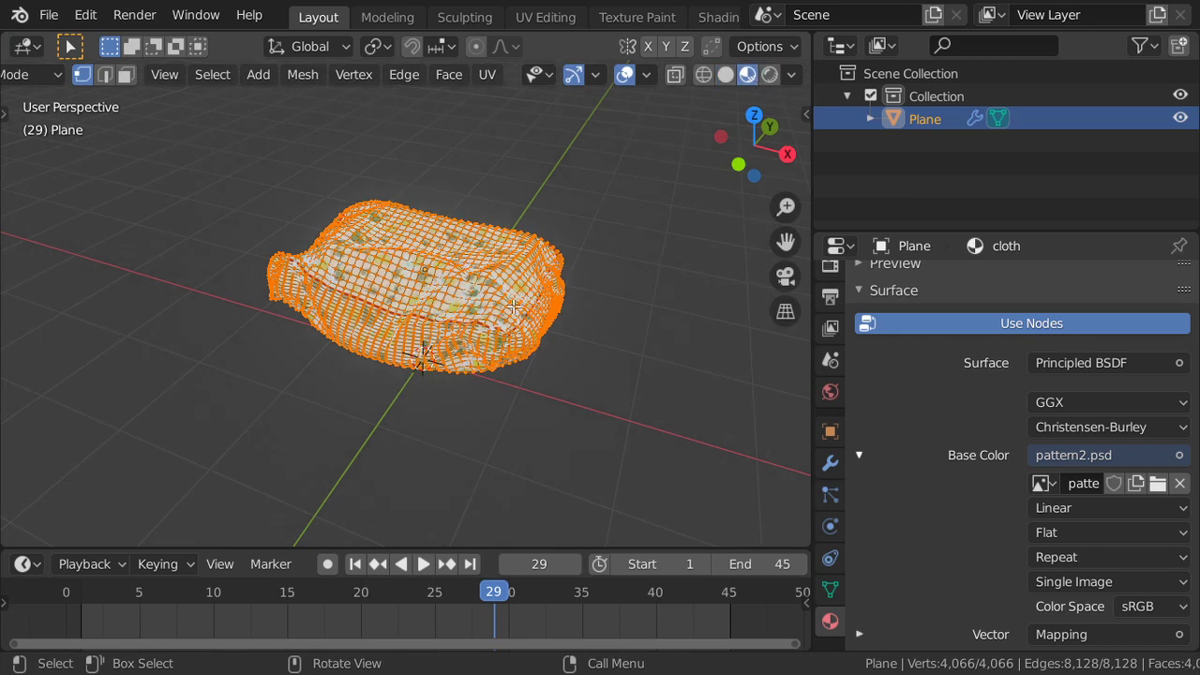
pyautogui.press('Tab')
pyautogui.moveTo(562, 356)
pyautogui.mouseDown(button='middle')
pyautogui.moveTo(510, 398)
pyautogui.moveTo(450, 108)
pyautogui.moveTo(476, 181)
pyautogui.moveTo(477, 275)
pyautogui.mouseUp(button='middle')
pyautogui.scroll(5, 510, 398)
pyautogui.scroll(3, 510, 398)
pyautogui.scroll(-7, 510, 399)
pyautogui.scroll(2, 510, 399)
# Step: Inspect the tiled avocado print from several angles, ending with the mesh in Edit Mode
pyautogui.moveTo(367, 318)
pyautogui.mouseDown(button='middle')
pyautogui.moveTo(432, 325)
pyautogui.moveTo(456, 388)
pyautogui.mouseUp(button='middle')
pyautogui.scroll(5, 484, 453)
pyautogui.scroll(-1, 371, 462)
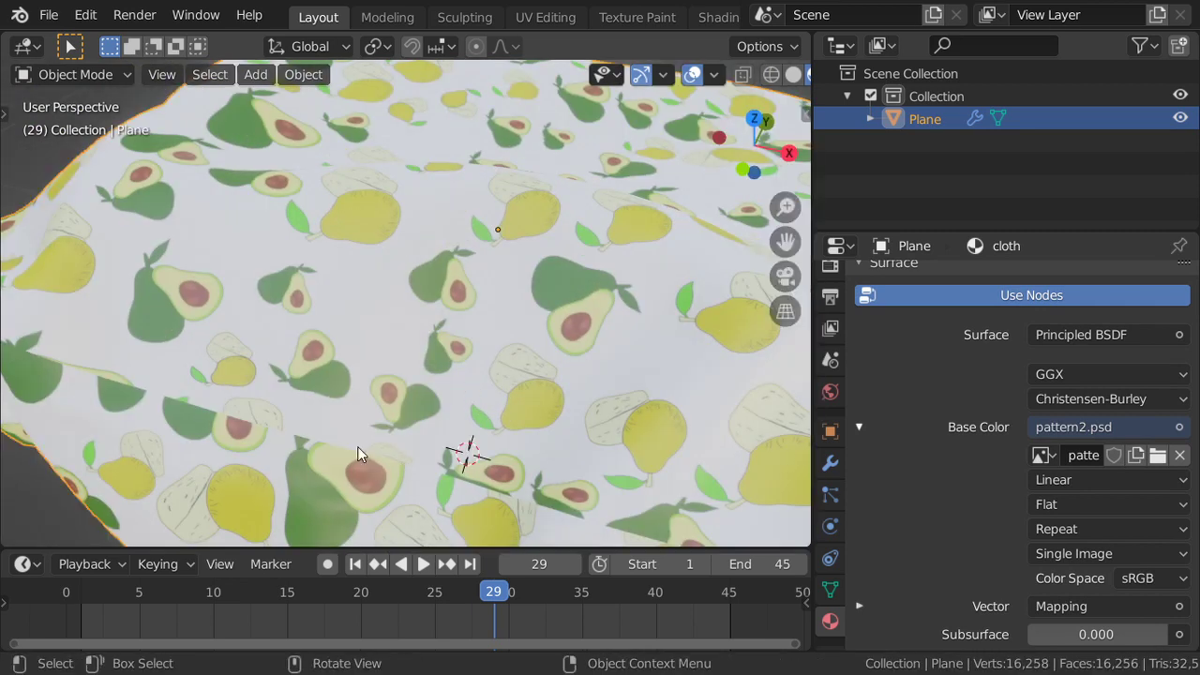
pyautogui.scroll(-4, 390, 464)
pyautogui.press('Tab')
pyautogui.moveTo(469, 411)
pyautogui.mouseDown(button='middle')
pyautogui.moveTo(435, 451)
pyautogui.moveTo(421, 402)
pyautogui.moveTo(538, 410)
pyautogui.mouseUp(button='middle')
pyautogui.scroll(-4, 501, 351)
pyautogui.press('Tab')
pyautogui.moveTo(472, 328)
pyautogui.mouseDown(button='middle')
pyautogui.moveTo(680, 379)
pyautogui.moveTo(575, 242)
pyautogui.moveTo(532, 145)
pyautogui.moveTo(533, 287)
pyautogui.moveTo(549, 313)
pyautogui.moveTo(504, 289)
pyautogui.moveTo(478, 312)
pyautogui.mouseUp(button='middle')
pyautogui.scroll(3, 549, 314)
pyautogui.scroll(5, 549, 313)
pyautogui.press('Tab')
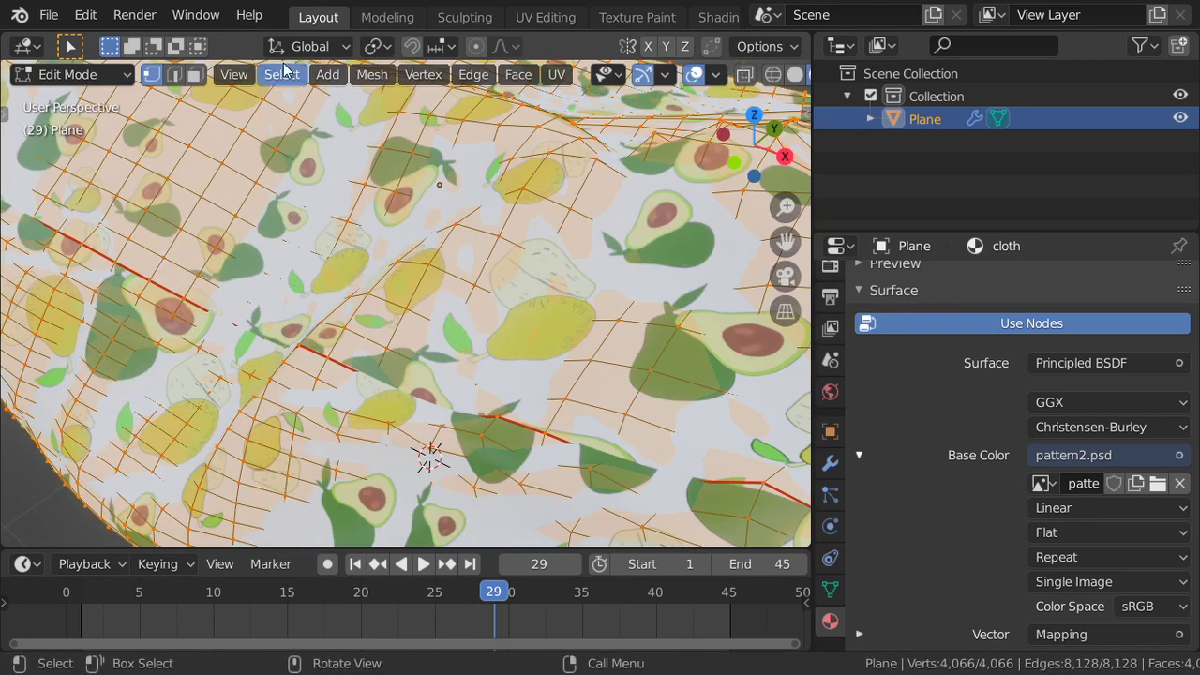
# Step: Select an edge loop, then rotate the cushion 180° around its Y axis in Object Mode
pyautogui.click(174, 74)
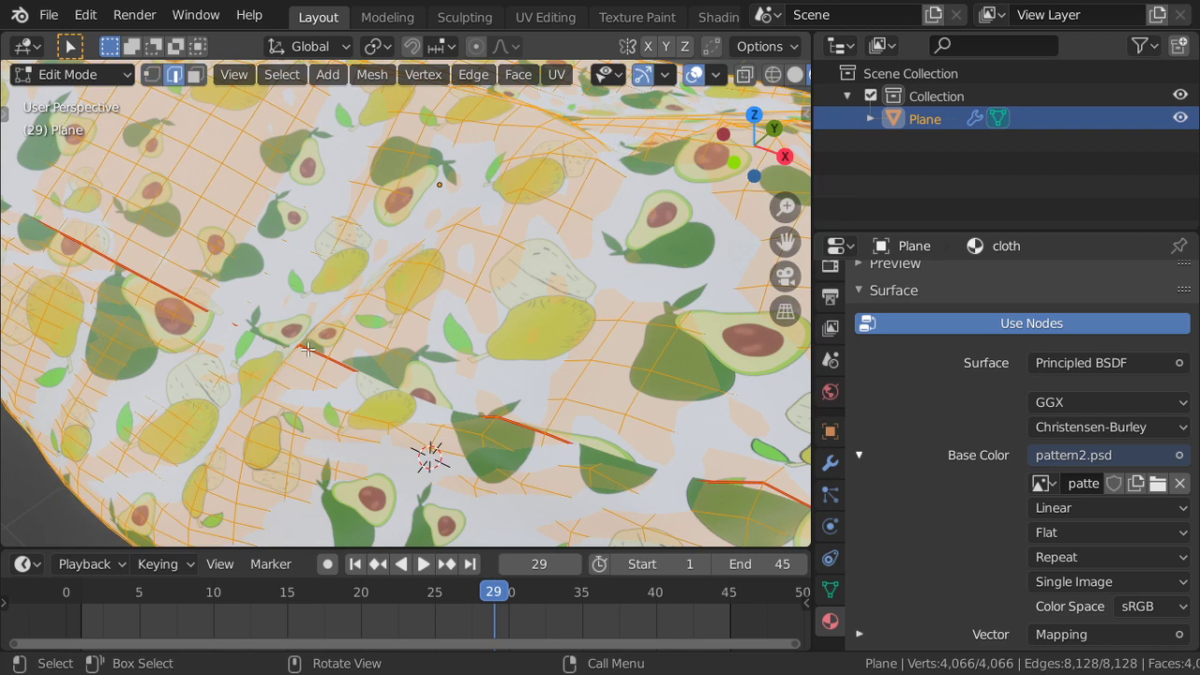
pyautogui.keyDown('alt'); pyautogui.click(441, 396); pyautogui.keyUp('alt')
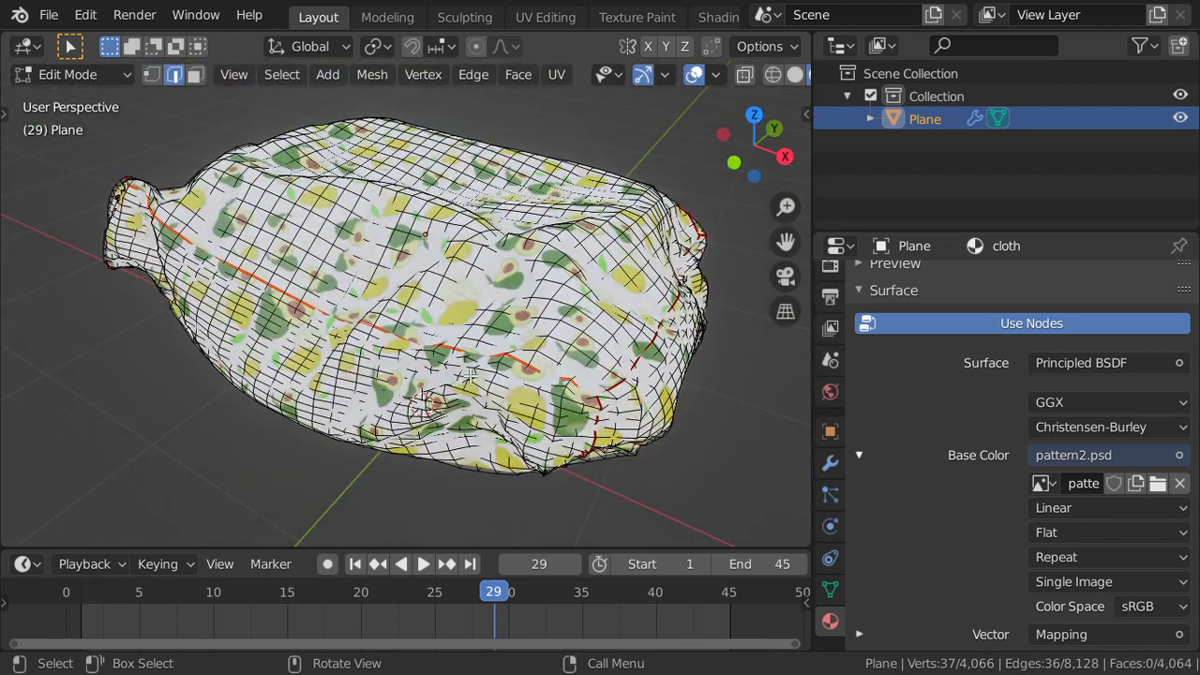
pyautogui.press('Tab')
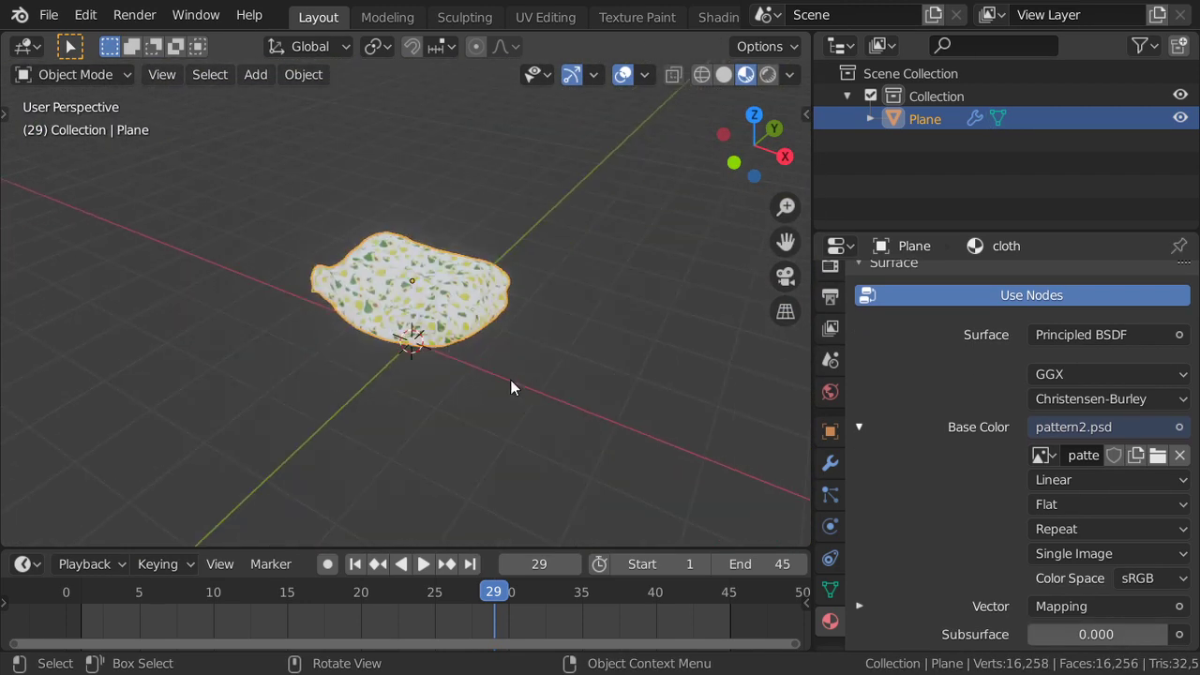
pyautogui.press('r')
pyautogui.press('x')
pyautogui.press('Escape')
pyautogui.write('ry180')
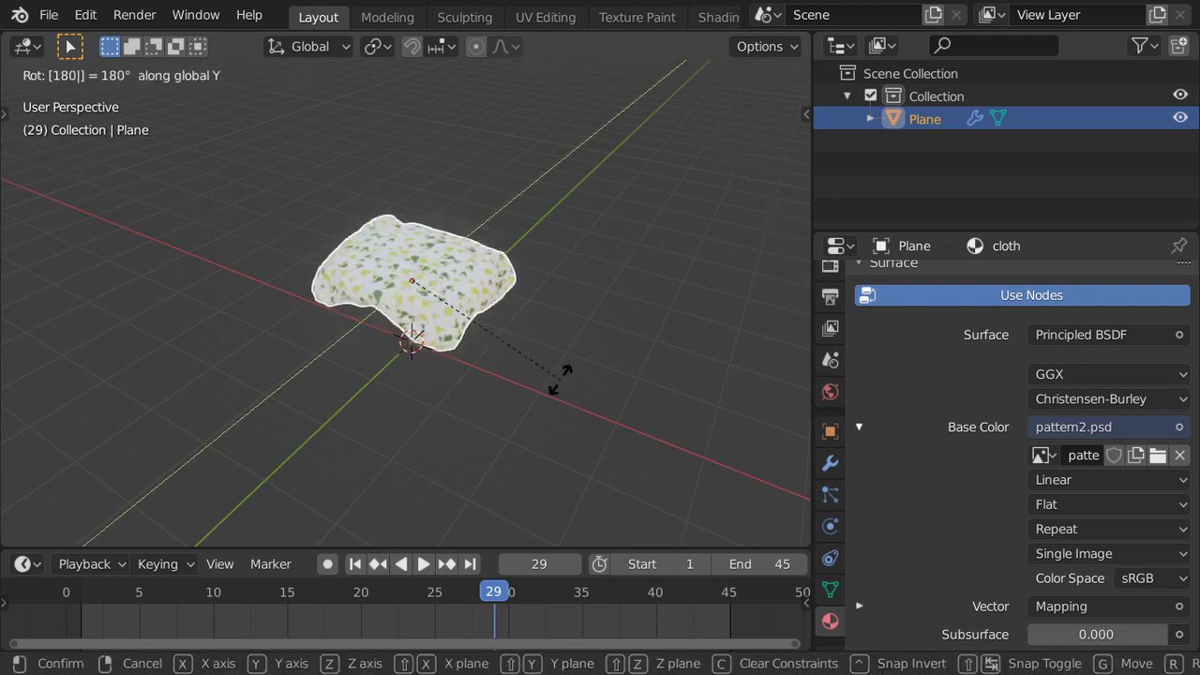
pyautogui.press('Return')
# Step: Bring the flipped cushion back into Edit Mode and orbit around its mesh
pyautogui.moveTo(525, 313)
pyautogui.mouseDown(button='middle')
pyautogui.moveTo(439, 365)
pyautogui.moveTo(517, 304)
pyautogui.mouseUp(button='middle')
pyautogui.scroll(4, 442, 356)
pyautogui.scroll(3, 443, 356)
pyautogui.scroll(-1, 443, 356)
pyautogui.scroll(-5, 517, 304)
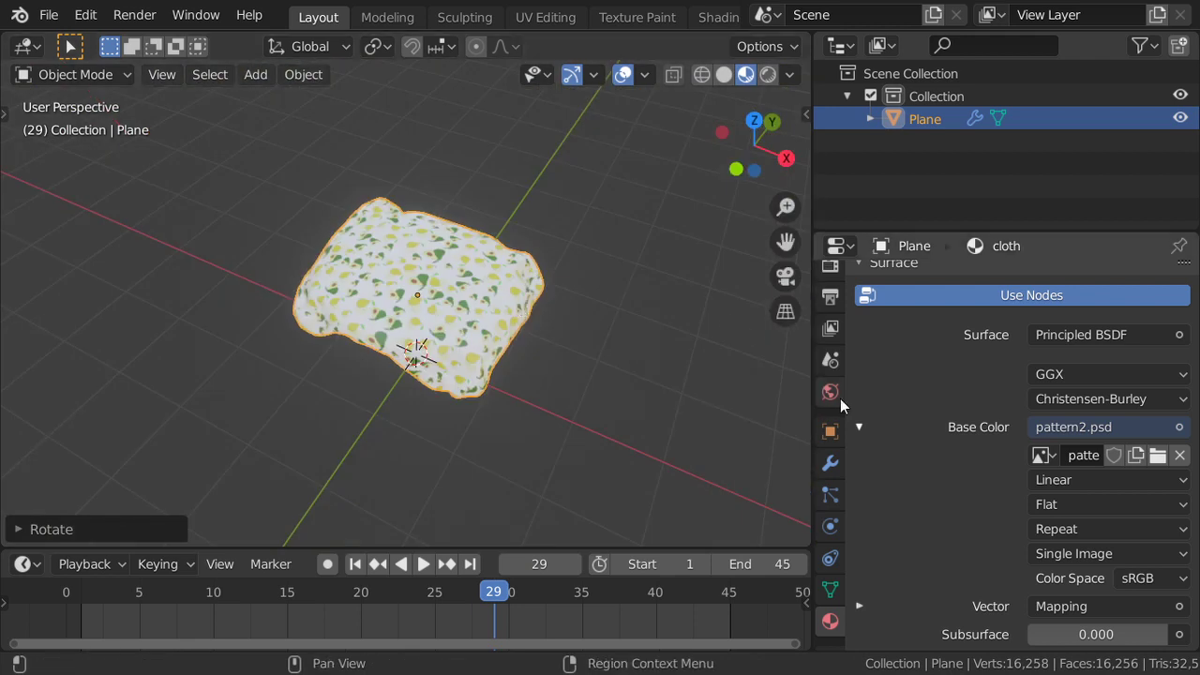
pyautogui.scroll(5, 517, 344)
pyautogui.press('Tab')
pyautogui.scroll(-5, 516, 344)
pyautogui.moveTo(509, 361)
pyautogui.mouseDown(button='middle')
pyautogui.moveTo(469, 337)
pyautogui.moveTo(450, 258)
pyautogui.moveTo(702, 281)
pyautogui.mouseUp(button='middle')
pyautogui.scroll(5, 469, 337)
# Step: Switch to Solid shading and select the seam edge loop around the cushion
pyautogui.press('z')
pyautogui.scroll(5, 549, 284)
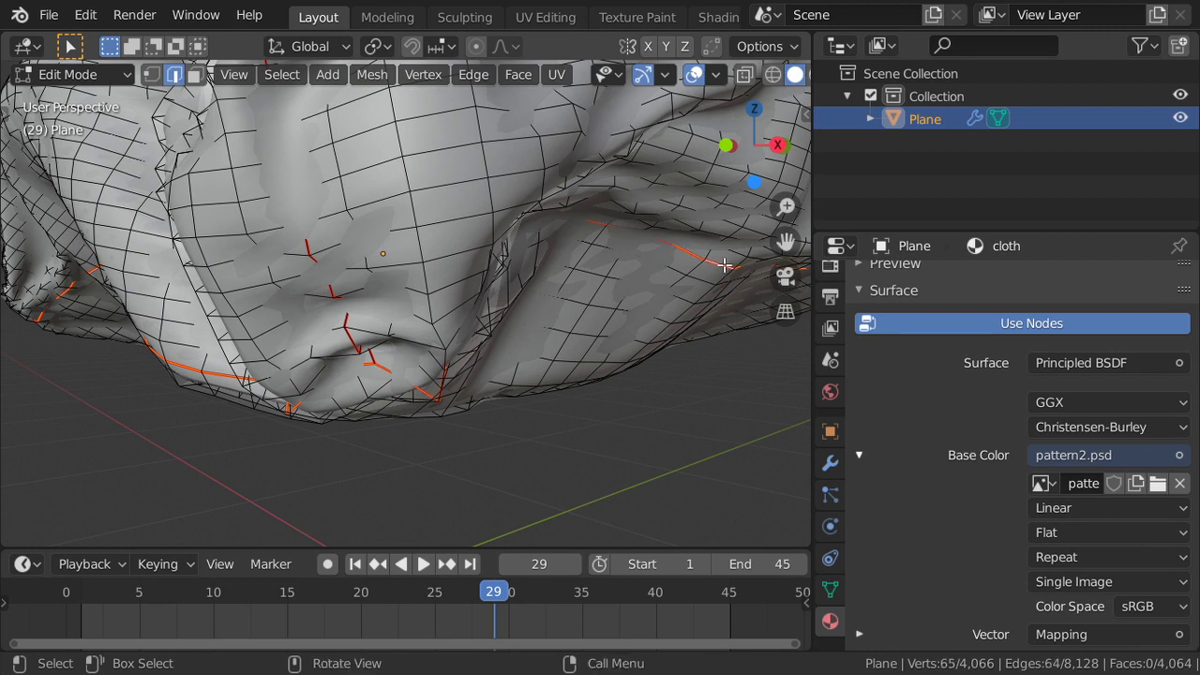
pyautogui.scroll(-4, 724, 265)
pyautogui.moveTo(554, 340)
pyautogui.mouseDown(button='middle')
pyautogui.moveTo(65, 319)
pyautogui.moveTo(316, 316)
pyautogui.mouseUp(button='middle')
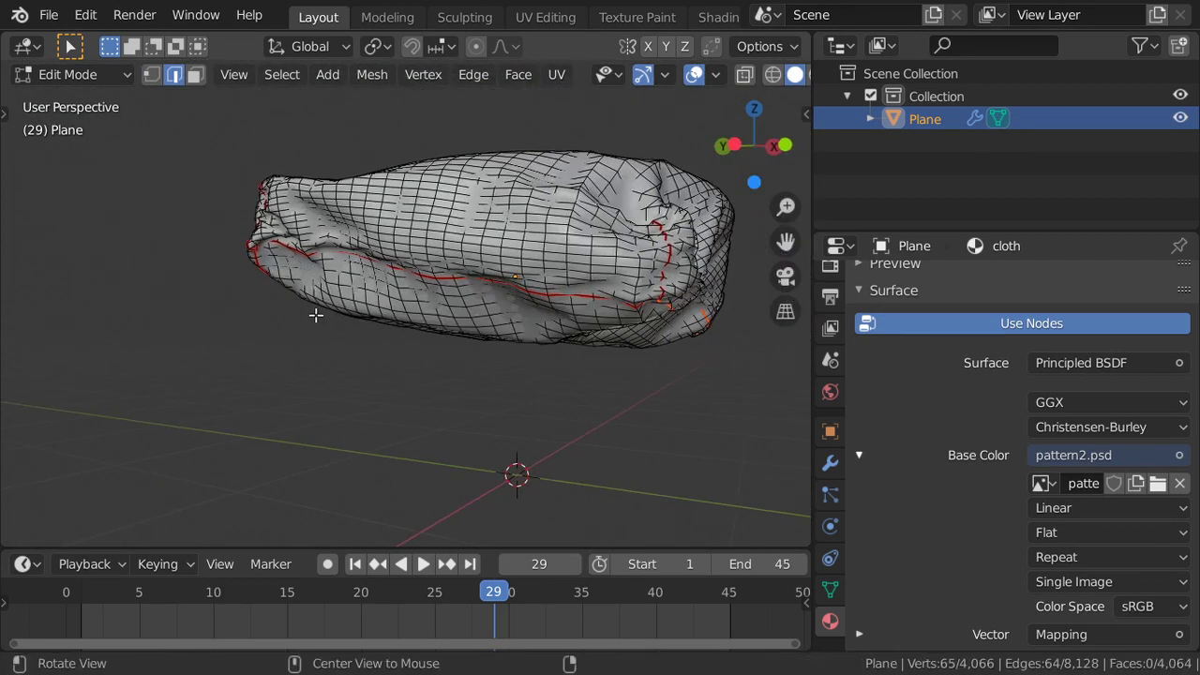
pyautogui.scroll(4, 316, 316)
pyautogui.scroll(-4, 496, 241)
pyautogui.moveTo(497, 241)
pyautogui.mouseDown(button='middle')
pyautogui.moveTo(549, 278)
pyautogui.moveTo(442, 275)
pyautogui.mouseUp(button='middle')
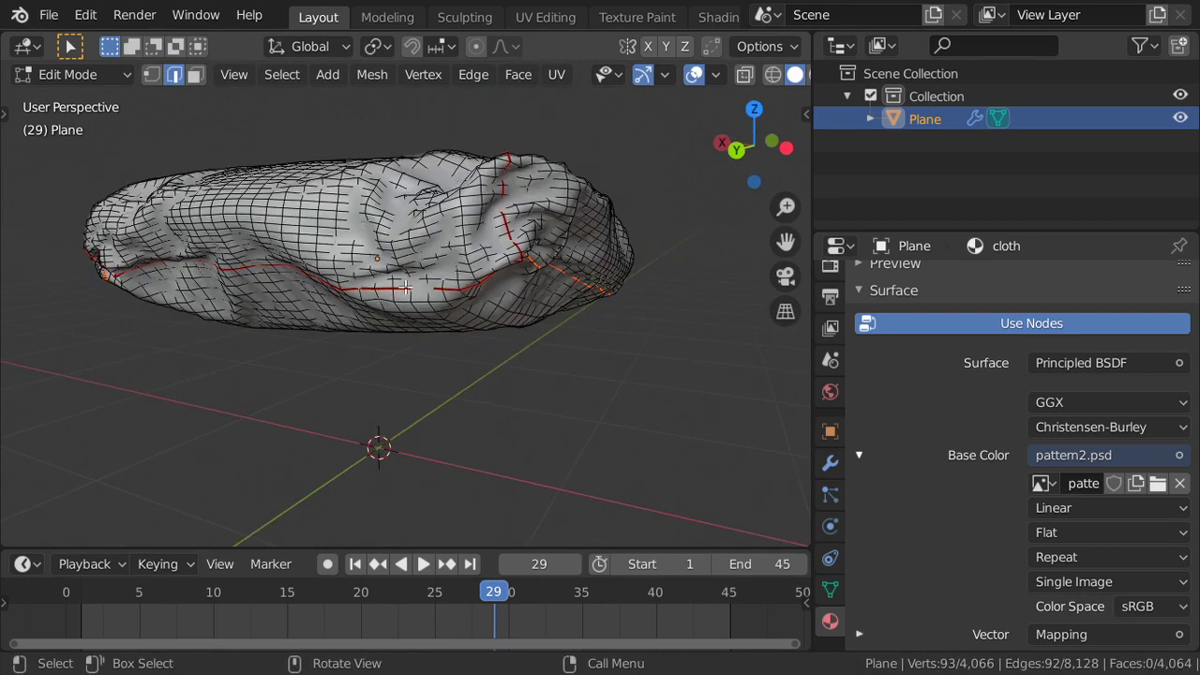
pyautogui.scroll(3, 405, 288)
pyautogui.keyDown('alt'); pyautogui.click(394, 270); pyautogui.keyUp('alt')
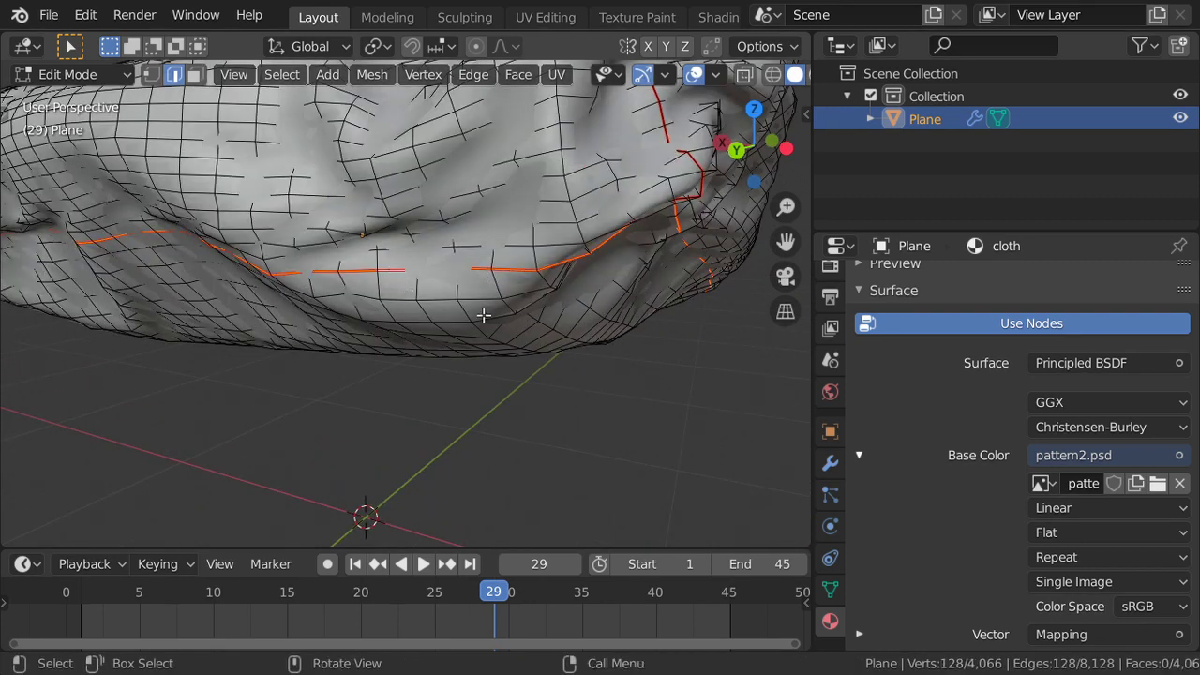
# Step: Bevel the seam loop narrowly, scale it along Z, extrude in place and shrink it inward
pyautogui.hotkey('ctrl', 'b')
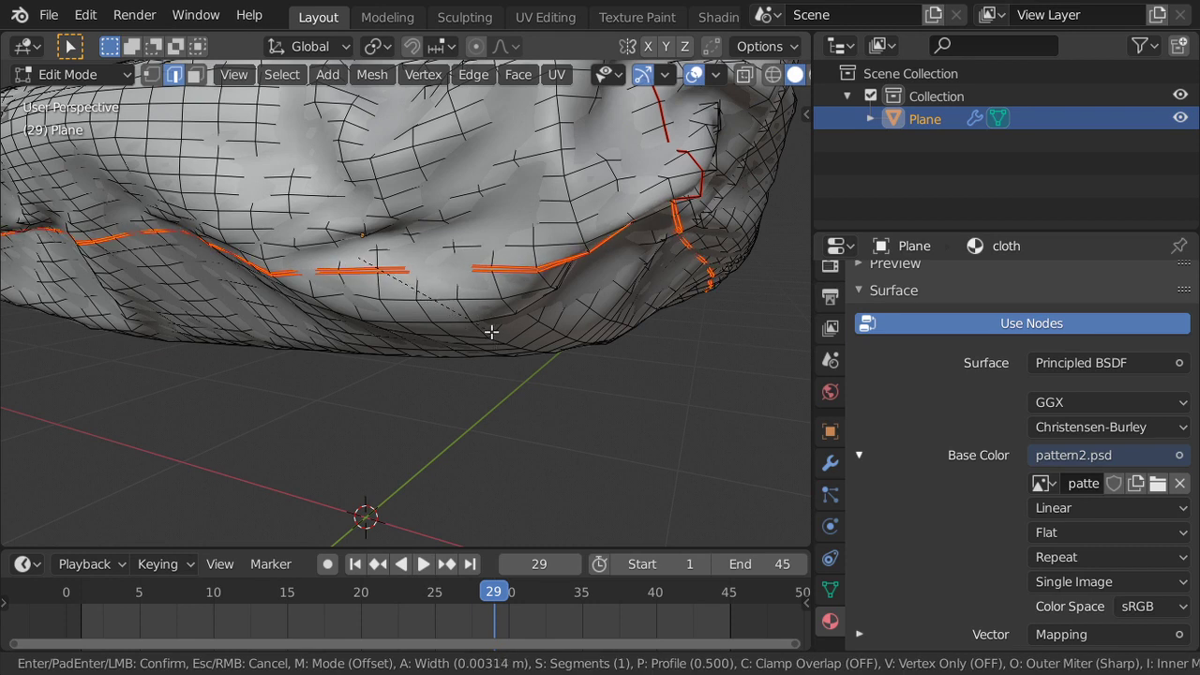
pyautogui.click(491, 331)
pyautogui.scroll(2, 535, 328)
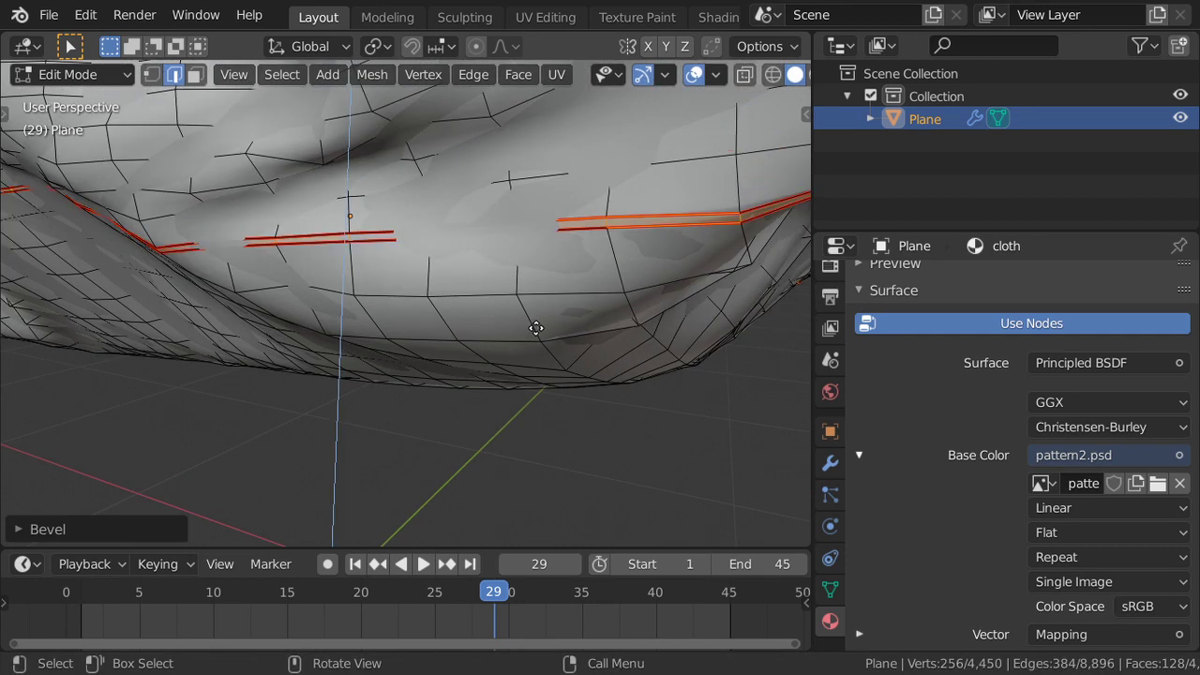
pyautogui.press('s')
pyautogui.press('z')
pyautogui.press('z')
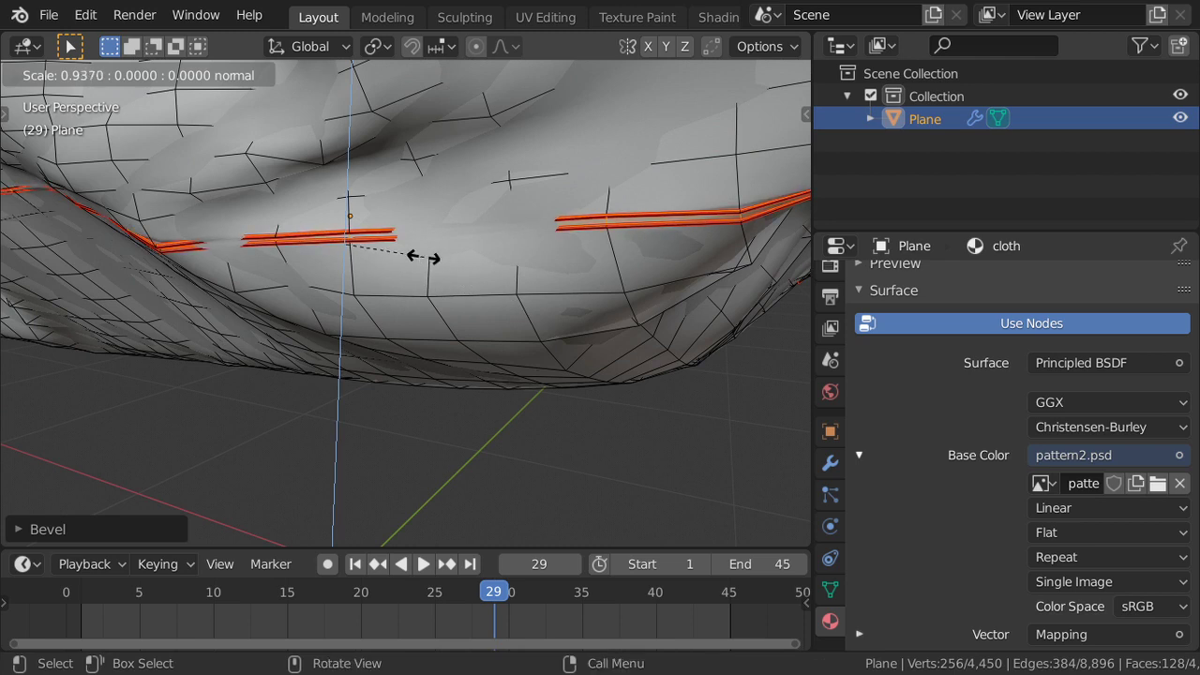
pyautogui.click(421, 257)
pyautogui.press('e')
pyautogui.hotkey('alt', 's')
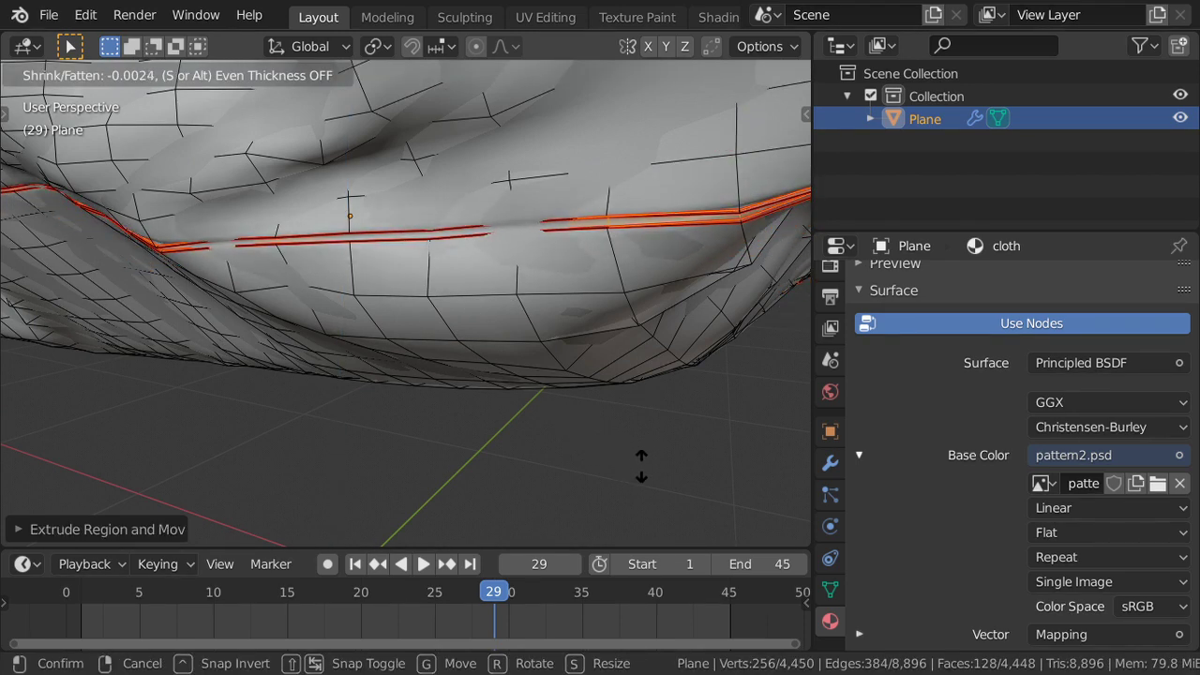
pyautogui.click(642, 466)
# Step: Check the seam in Object Mode, then puff the seam strip outward with Alt+S
pyautogui.press('Tab')
pyautogui.scroll(-2, 631, 431)
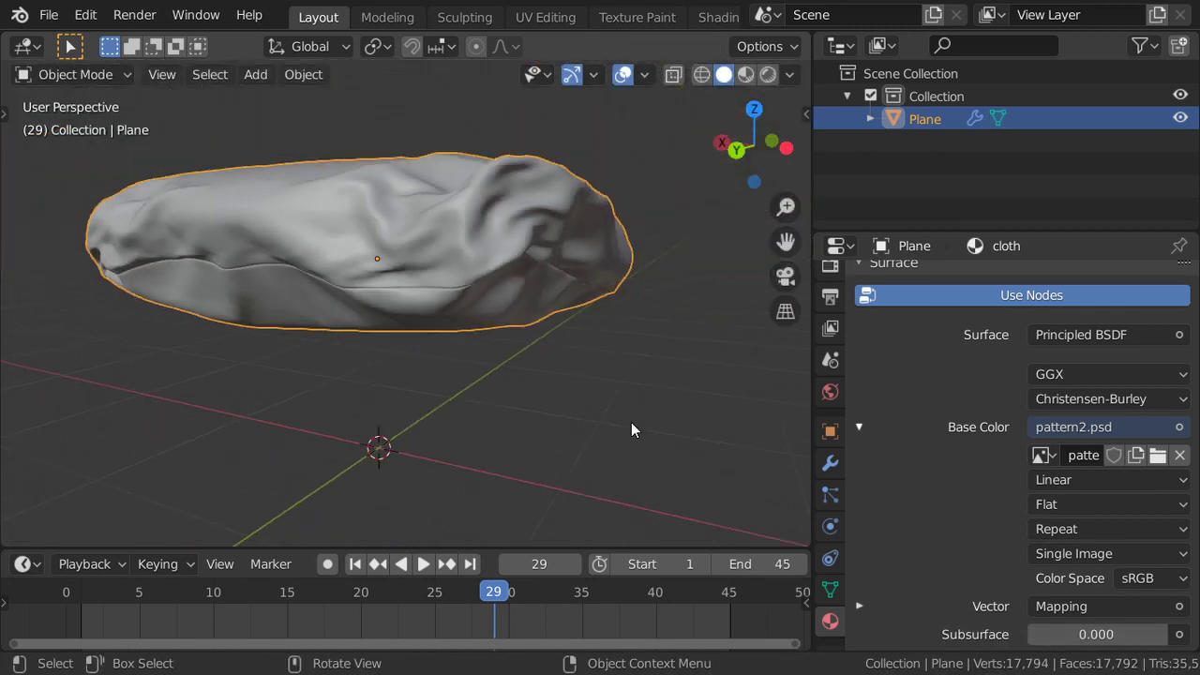
pyautogui.scroll(2, 631, 430)
pyautogui.press('Tab')
pyautogui.scroll(3, 630, 427)
pyautogui.scroll(2, 631, 422)
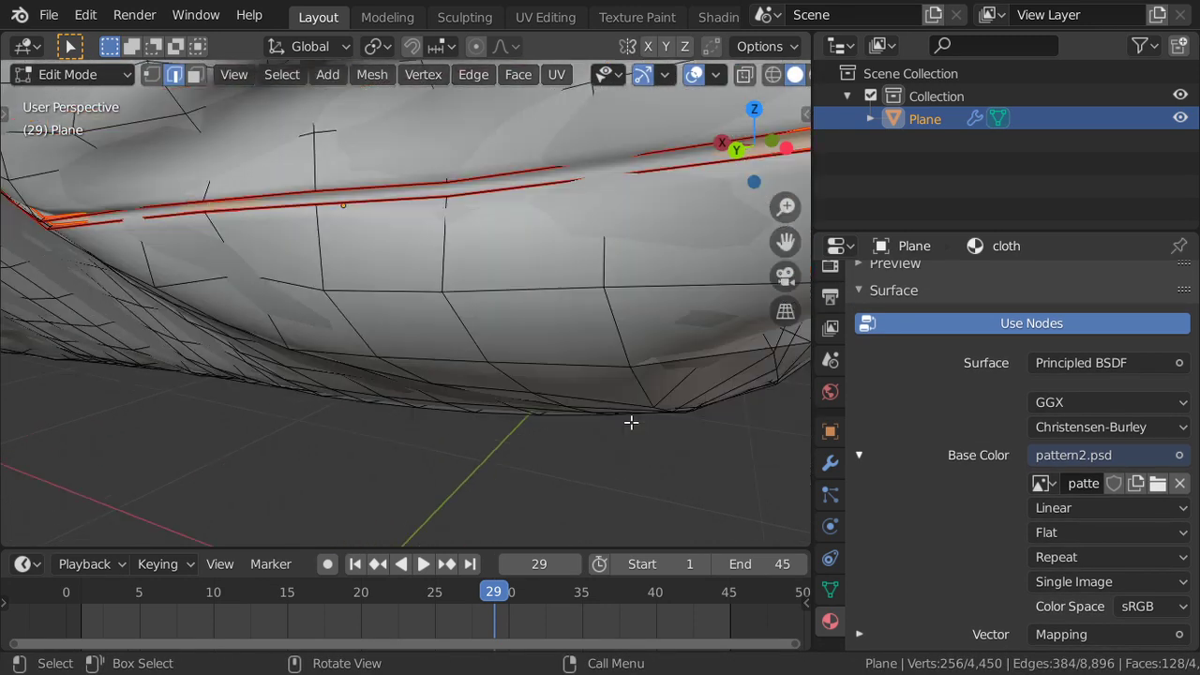
pyautogui.hotkey('alt', 's')
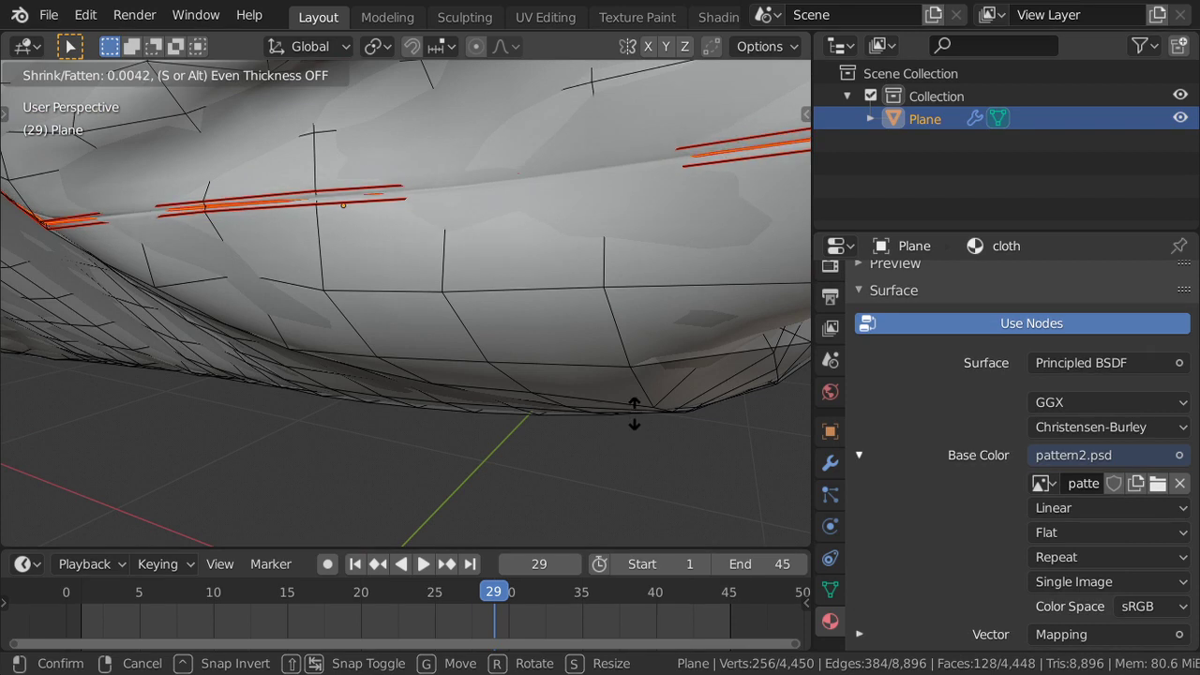
pyautogui.click(635, 490)
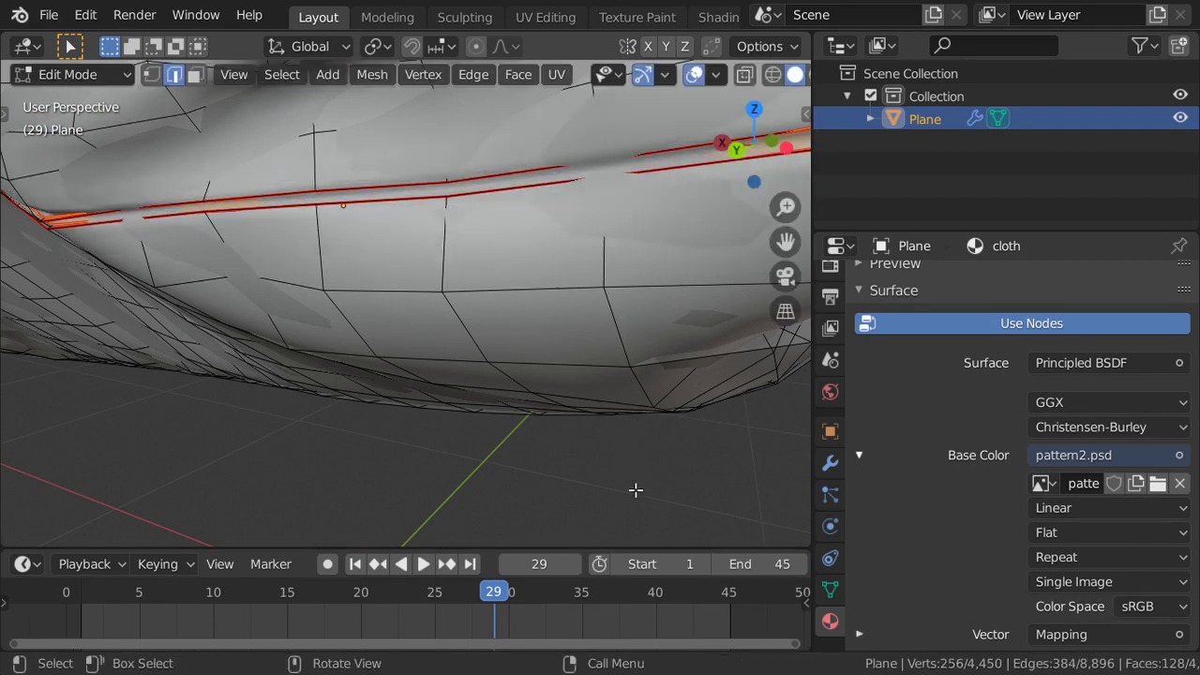
# Step: Readjust the seam thickness in wireframe, then view the finished cushion solid in Object Mode
pyautogui.scroll(-4, 624, 439)
pyautogui.press('z')
pyautogui.press('z')
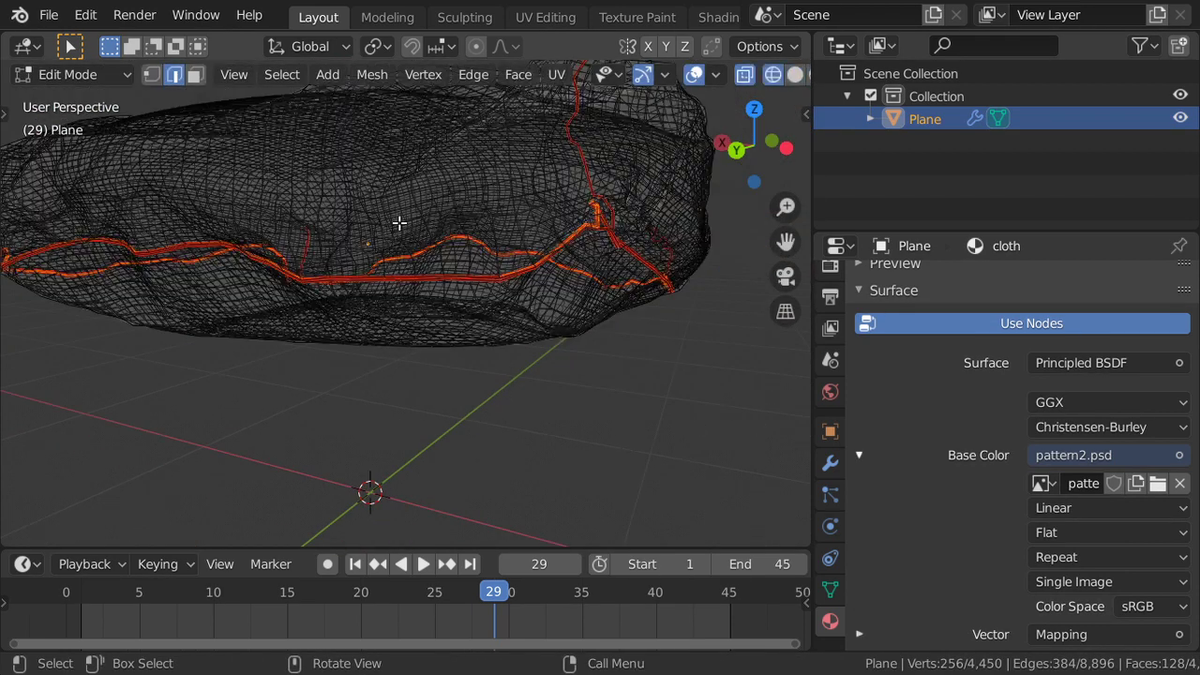
pyautogui.moveTo(375, 201); pyautogui.dragTo(452, 260, button='middle')
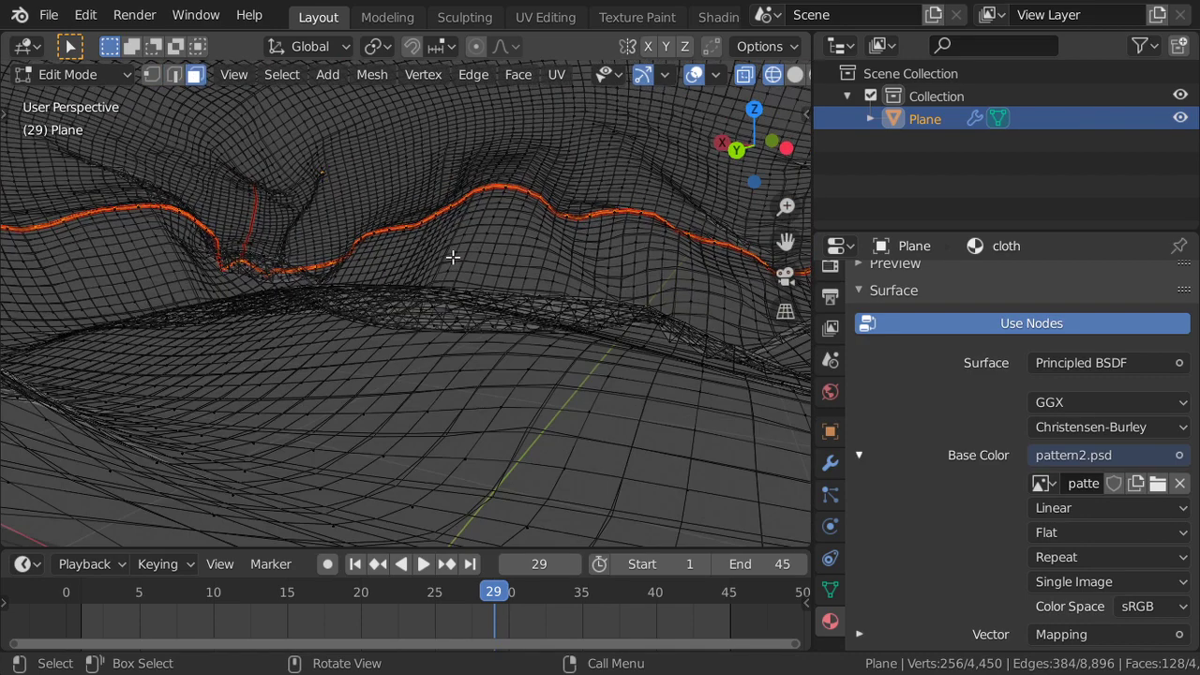
pyautogui.scroll(2, 515, 303)
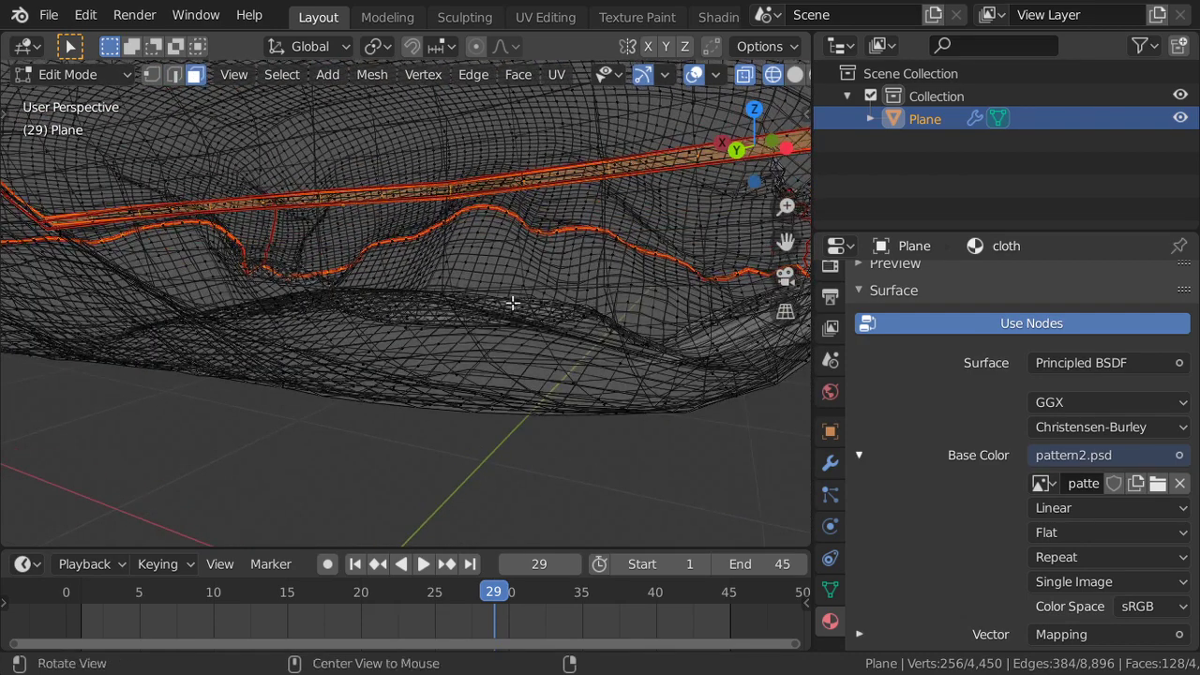
pyautogui.hotkey('alt', 's')
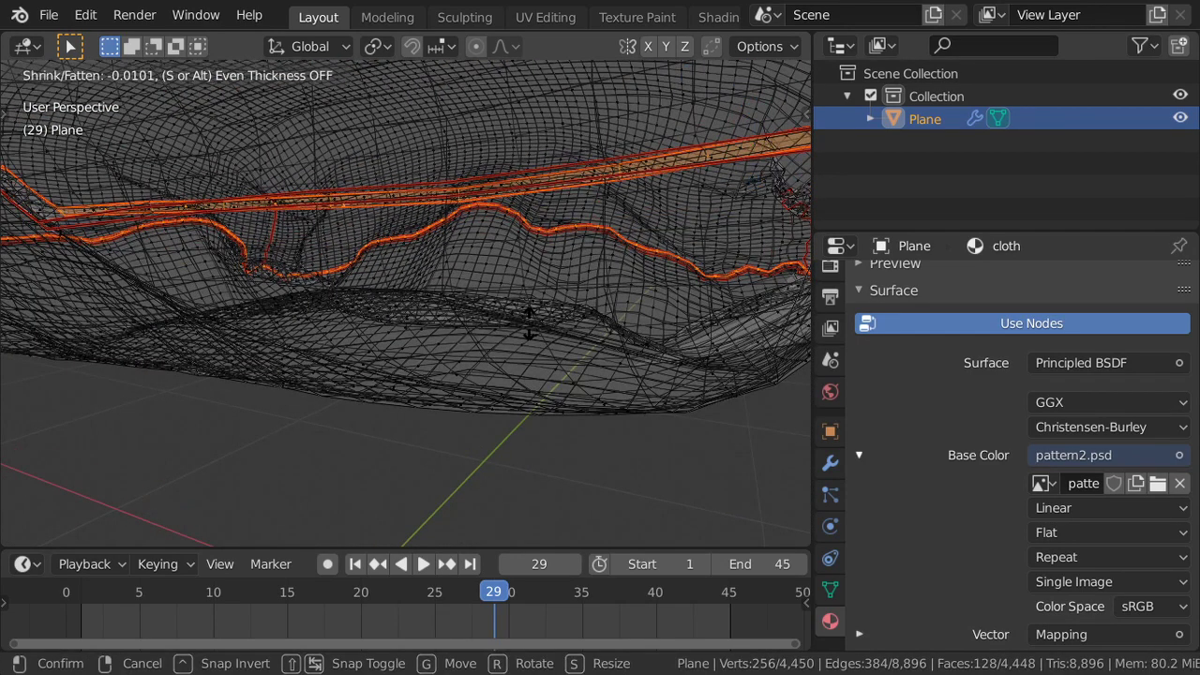
pyautogui.click(497, 324)
pyautogui.hotkey('shift', 'z')
pyautogui.press('Tab')
pyautogui.scroll(-4, 657, 330)
pyautogui.moveTo(649, 330)
pyautogui.mouseDown(button='middle')
pyautogui.moveTo(410, 345)
pyautogui.moveTo(469, 337)
pyautogui.moveTo(460, 359)
pyautogui.moveTo(356, 258)
pyautogui.moveTo(362, 300)
pyautogui.mouseUp(button='middle')
pyautogui.scroll(4, 494, 340)
pyautogui.scroll(-4, 494, 342)
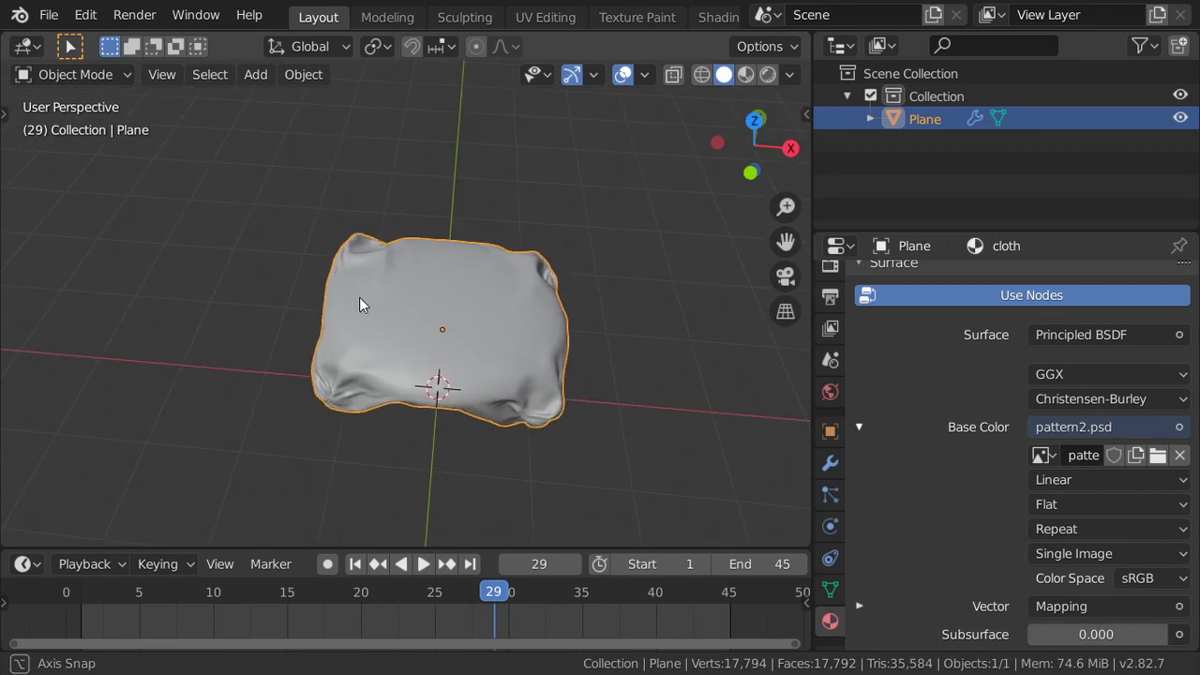
# Step: Switch the main view to the cloth material's node editor and pan to free up space
pyautogui.scroll(-2, 1100, 548)
pyautogui.scroll(-5, 1100, 547)
pyautogui.hotkey('shift', 'F3')
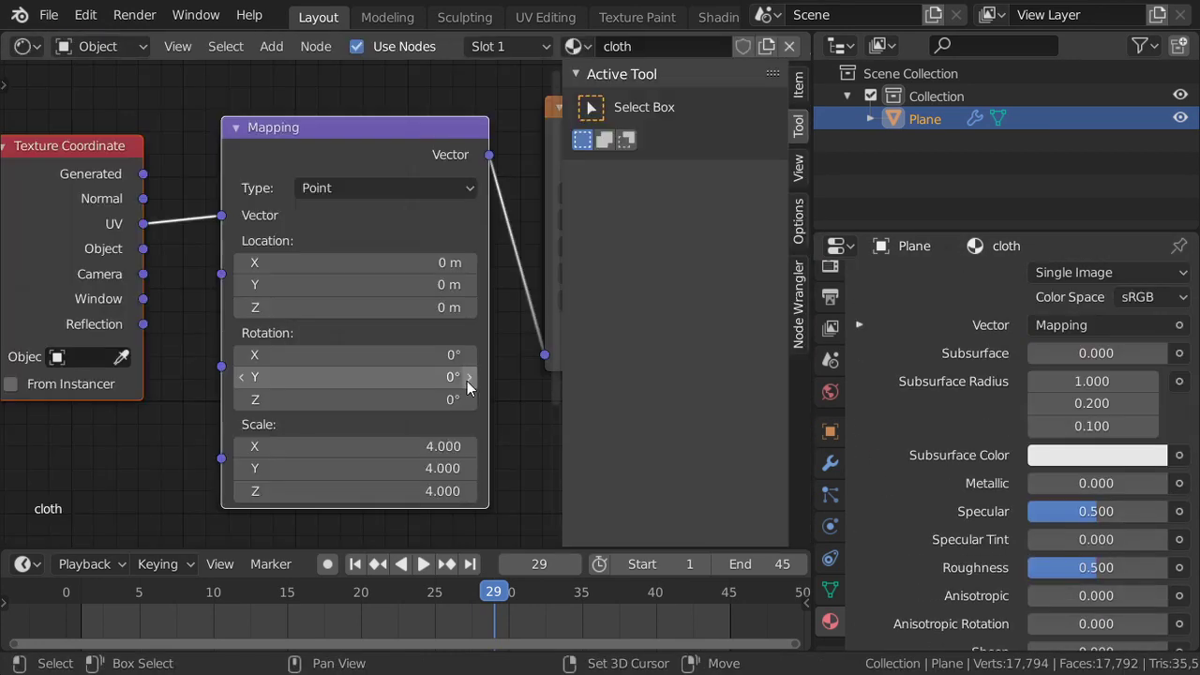
pyautogui.scroll(-2, 437, 375)
pyautogui.scroll(-2, 507, 387)
pyautogui.moveTo(507, 387); pyautogui.dragTo(328, 352, button='middle')
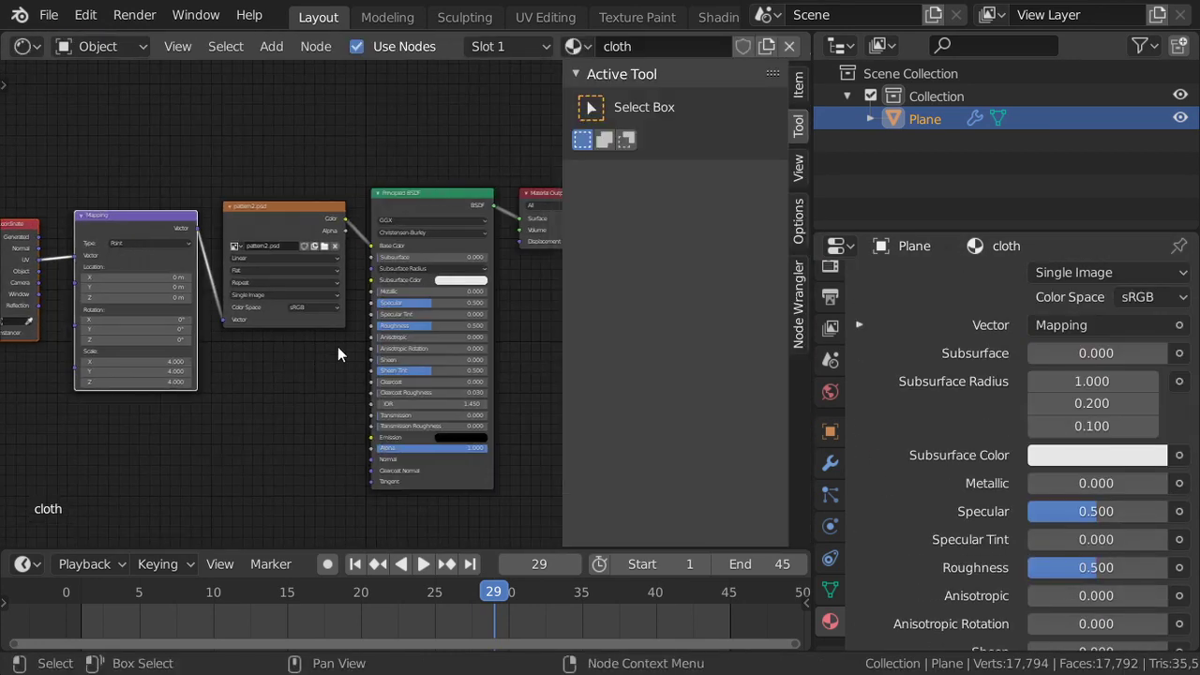
pyautogui.scroll(2, 335, 393)
pyautogui.moveTo(327, 426); pyautogui.dragTo(291, 266, button='middle')
# Step: Add a Normal Map node left of Principled BSDF, wired into its Normal input
pyautogui.hotkey('shift', 'a')
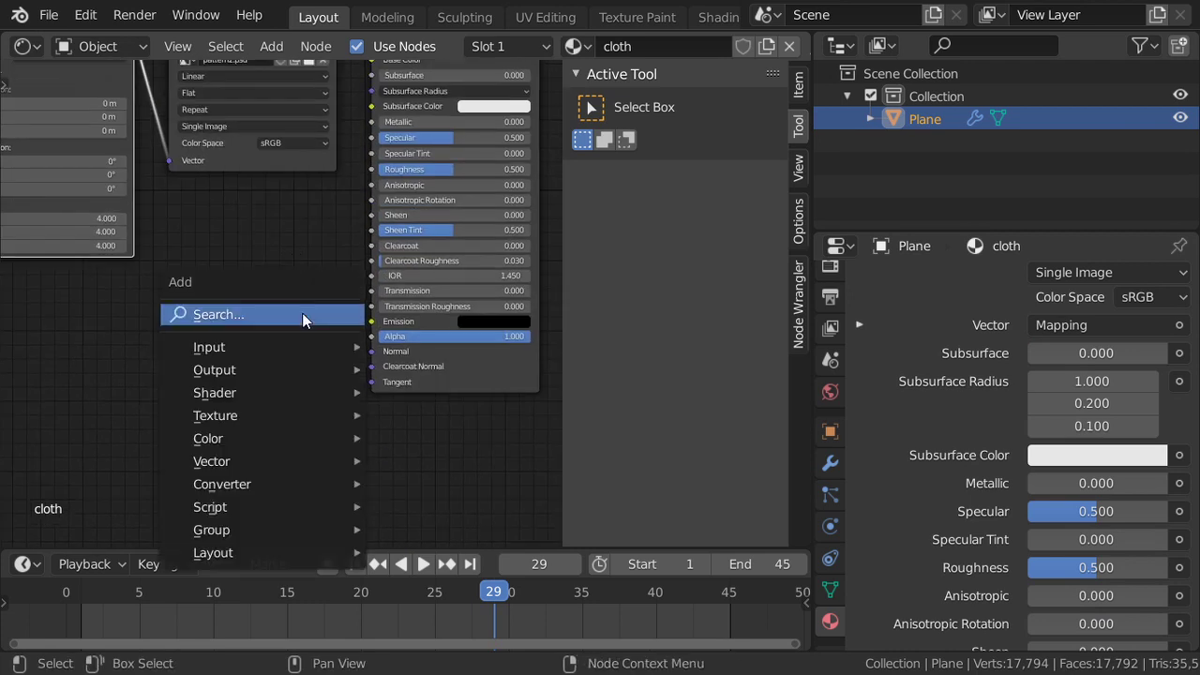
pyautogui.click(303, 313)
pyautogui.write('norm')
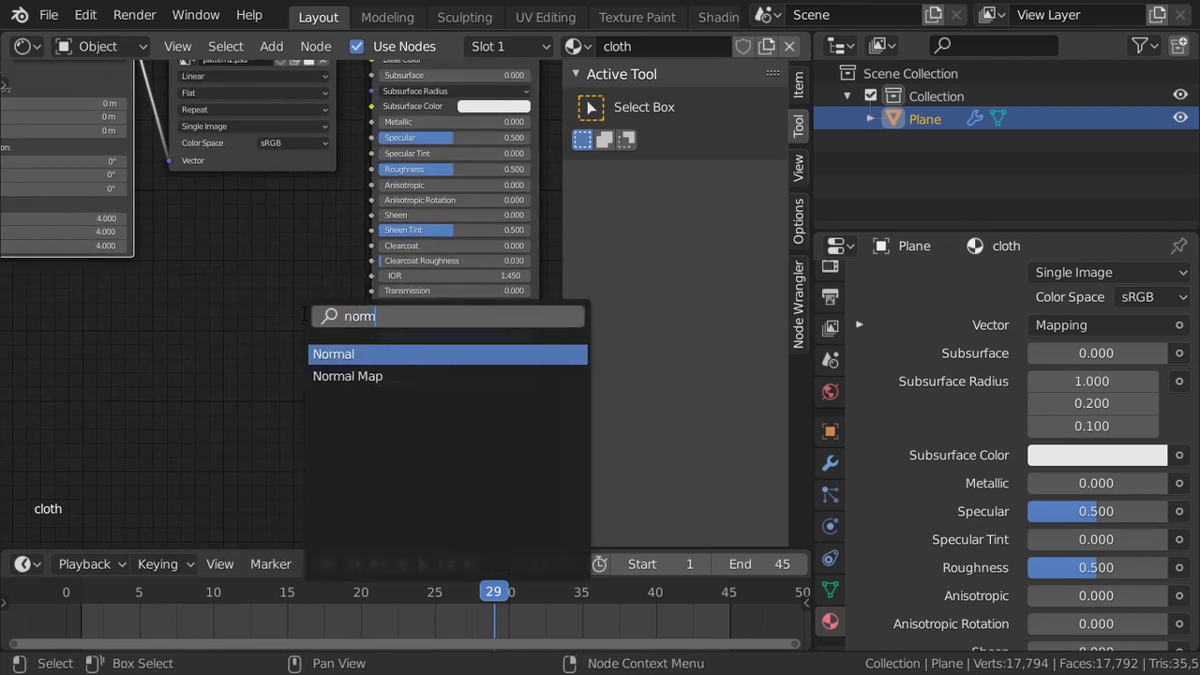
pyautogui.click(338, 376)
pyautogui.click(198, 343)
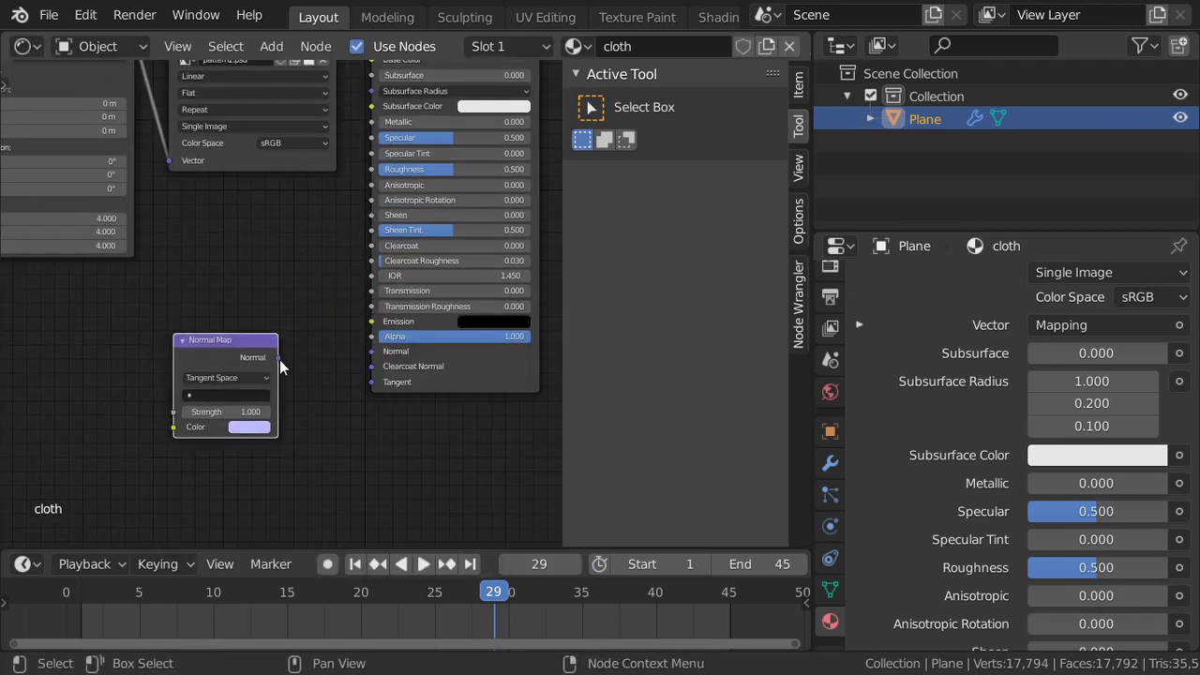
pyautogui.moveTo(280, 359); pyautogui.dragTo(373, 352)
pyautogui.scroll(-2, 330, 366)
pyautogui.moveTo(330, 365); pyautogui.dragTo(424, 362, button='middle')
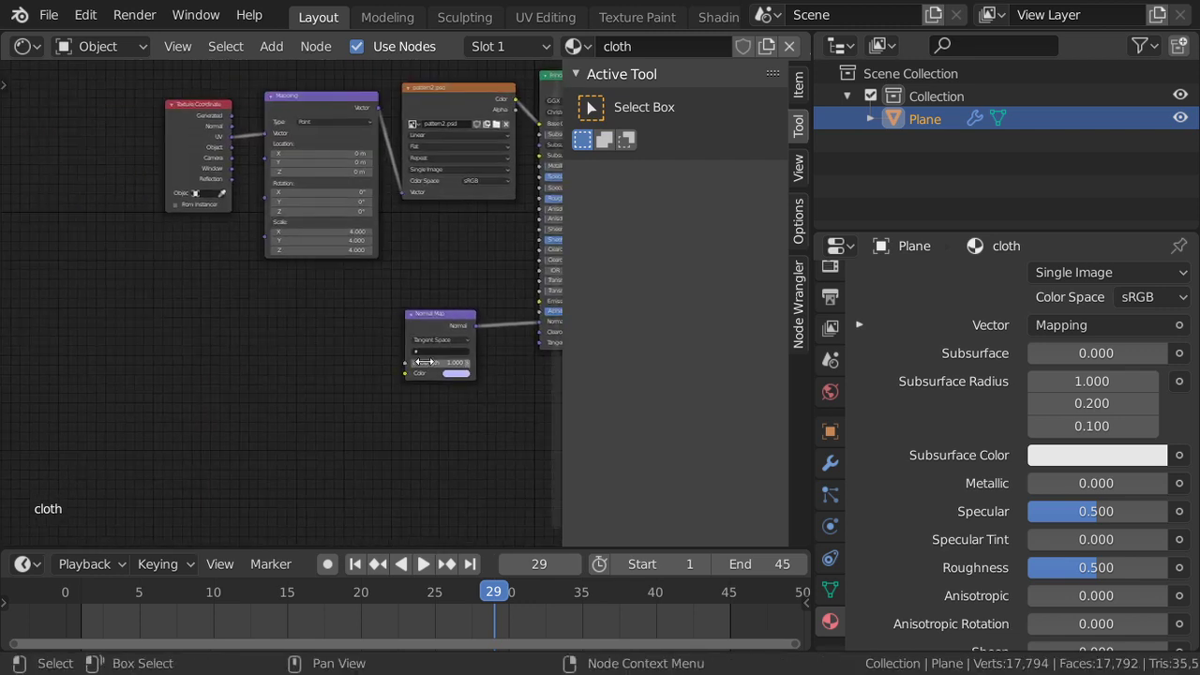
# Step: Add an Image Texture node left of the Normal Map and bring up its image file browser
pyautogui.hotkey('shift', 'a')
pyautogui.click(309, 343)
pyautogui.write('ima')
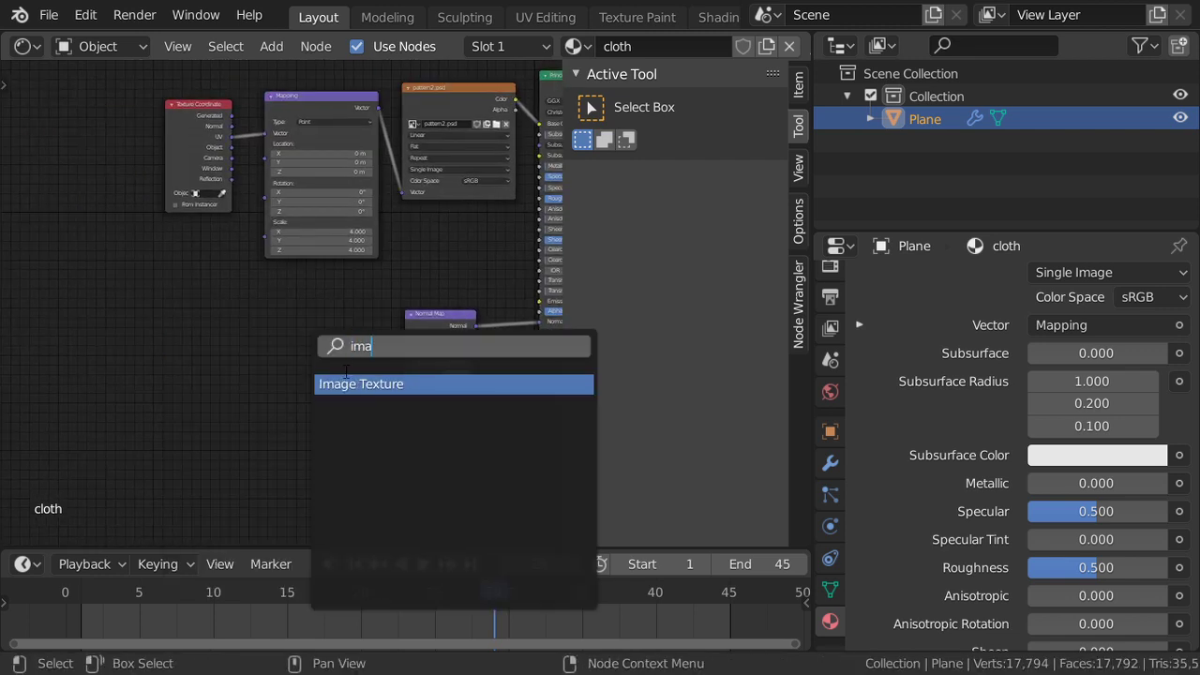
pyautogui.click(347, 384)
pyautogui.click(317, 348)
pyautogui.scroll(1, 316, 352)
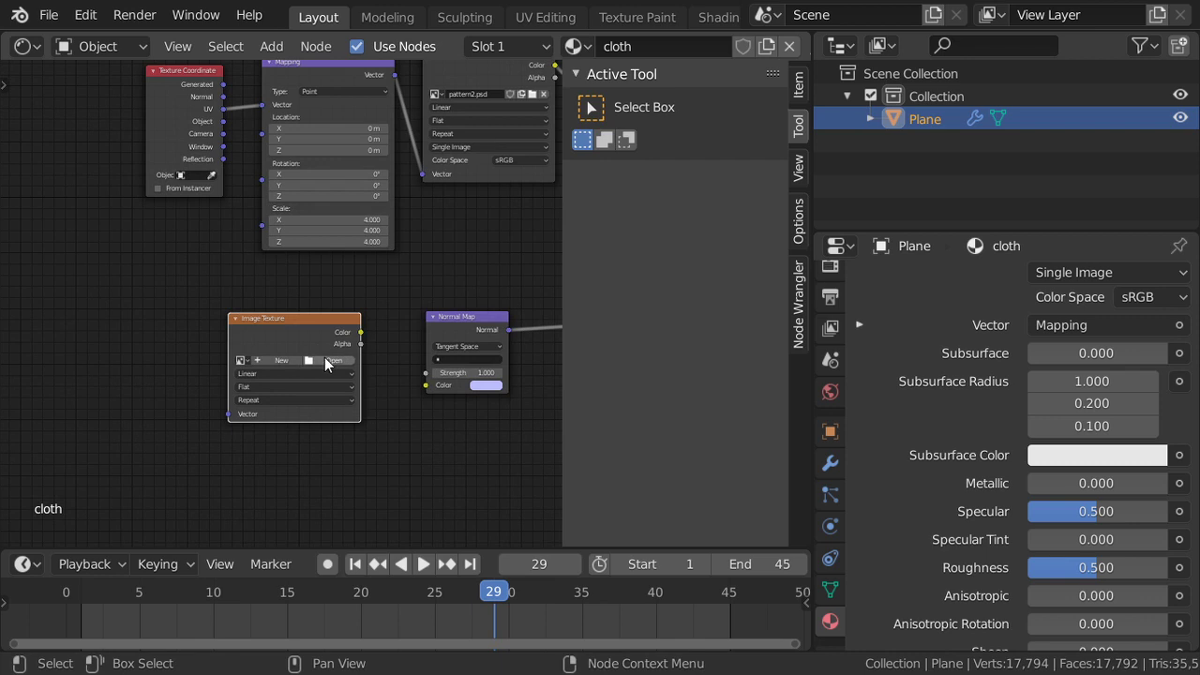
pyautogui.click(325, 359)
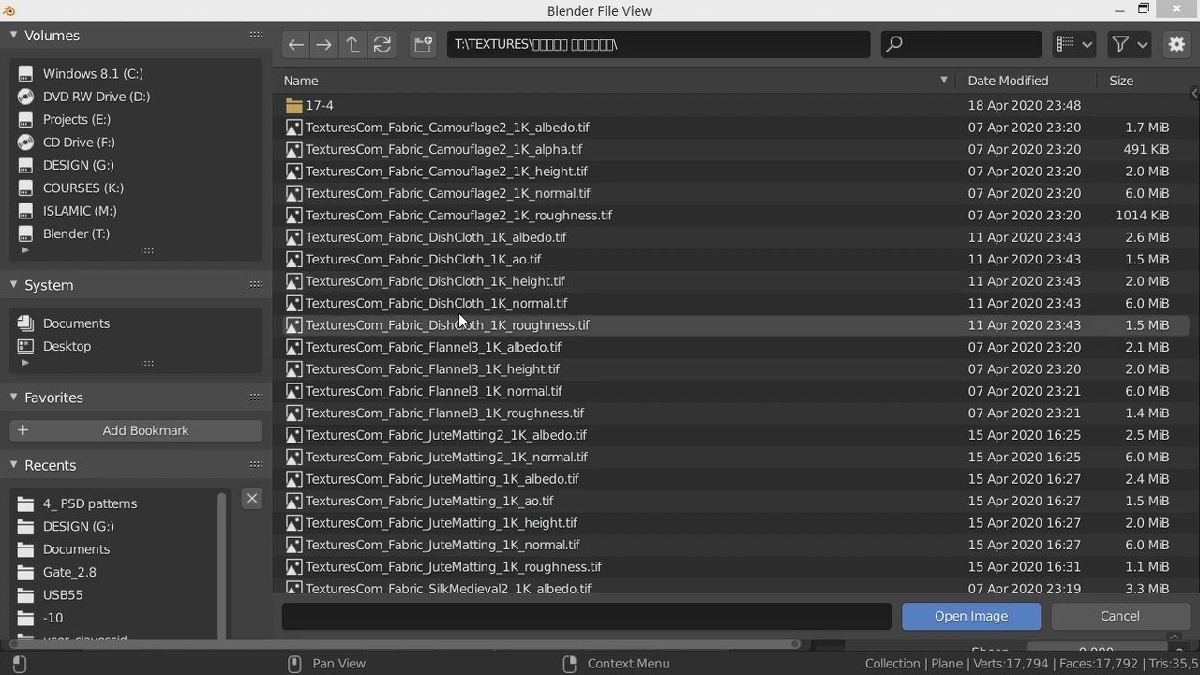
# Step: Load TexturesCom_Fabric_Denim_1K_normal.tif from the 17-4 folder and link its Color to the Normal Map
pyautogui.click(479, 415)
pyautogui.scroll(-3, 479, 415)
pyautogui.scroll(-3, 479, 415)
pyautogui.scroll(-2, 477, 360)
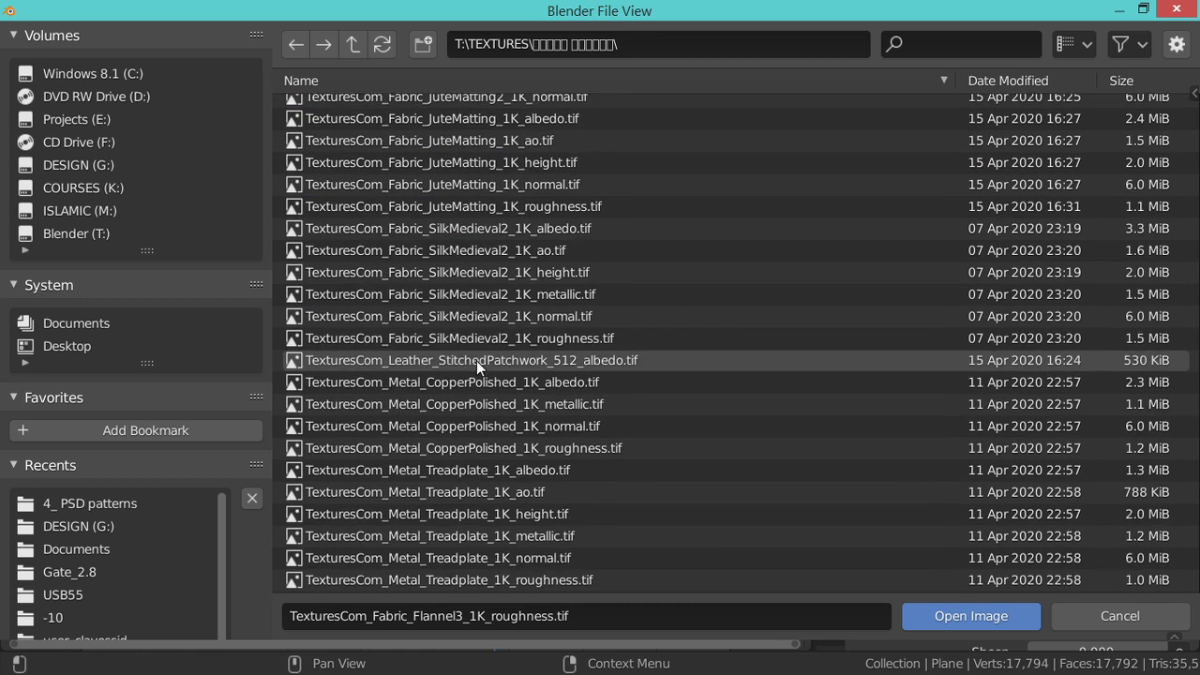
pyautogui.scroll(8, 506, 387)
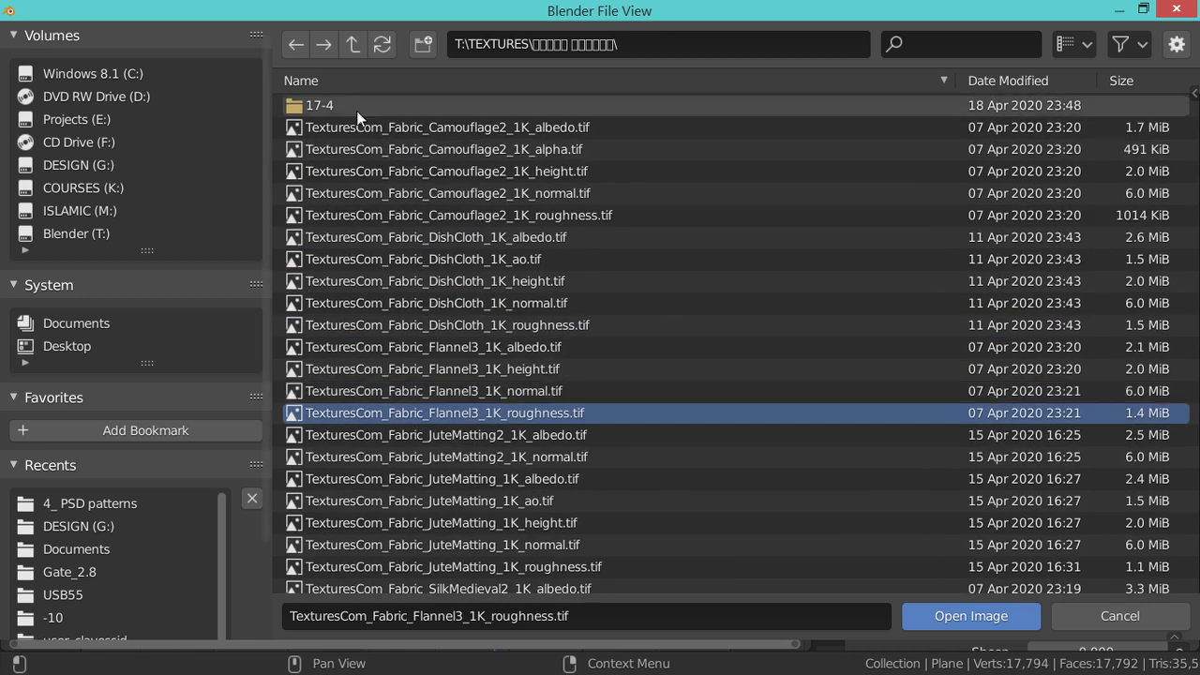
pyautogui.doubleClick(357, 109)
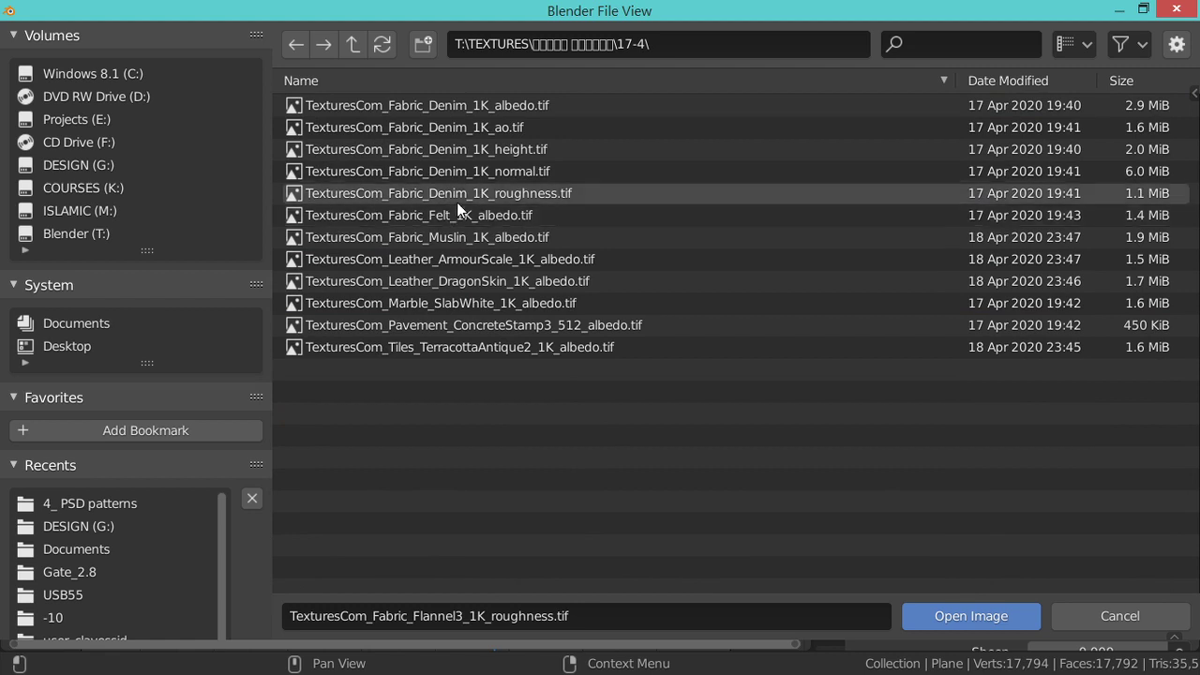
pyautogui.click(488, 171)
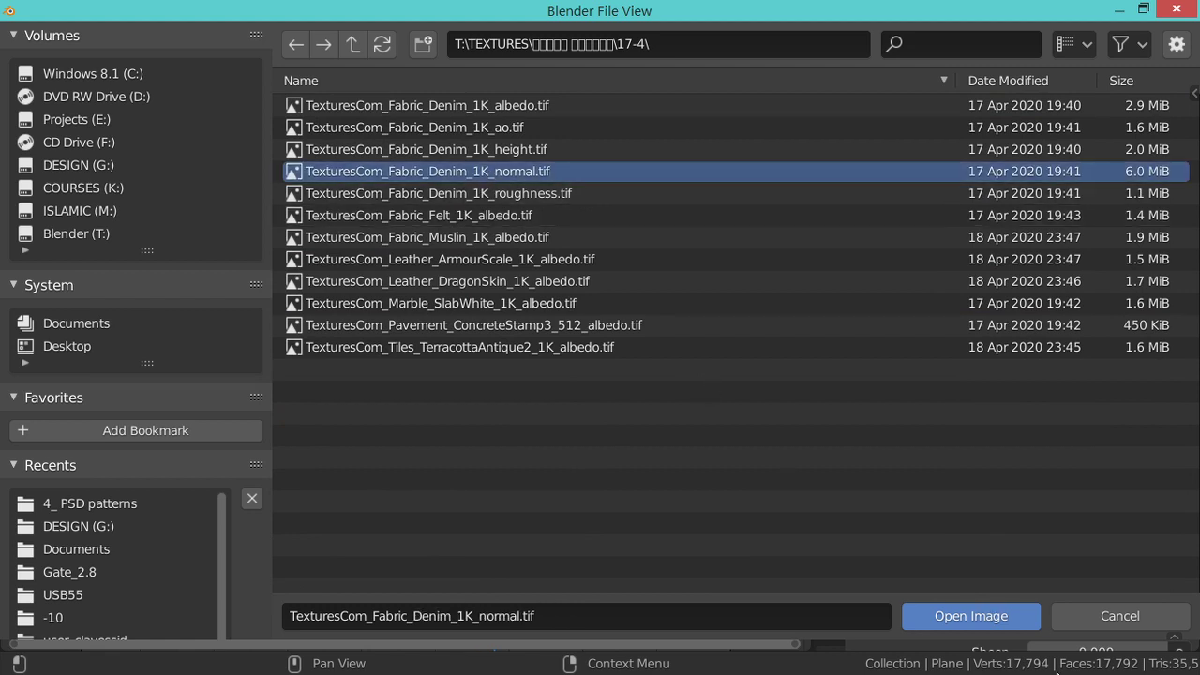
pyautogui.click(971, 616)
pyautogui.moveTo(384, 345); pyautogui.dragTo(480, 415)
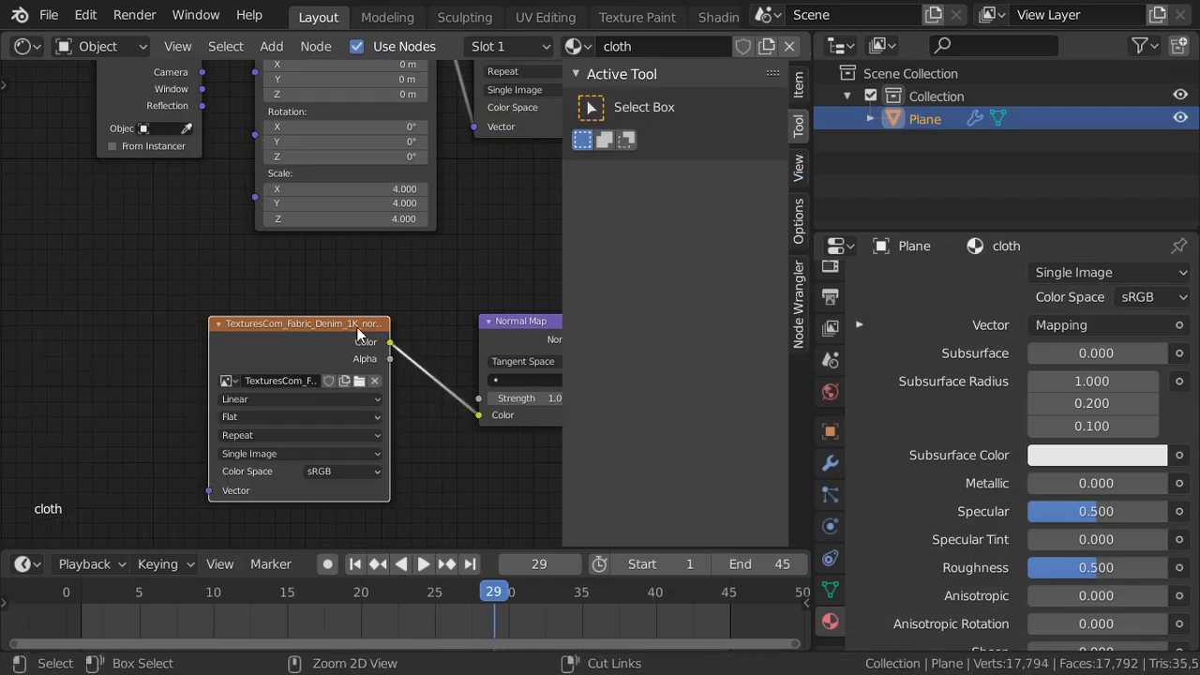
# Step: Give the denim image a Mapping node (Ctrl+T) with scale set to 6
pyautogui.hotkey('ctrl', 't')
pyautogui.moveTo(239, 396)
pyautogui.mouseDown(button='middle')
pyautogui.moveTo(330, 319)
pyautogui.moveTo(384, 249)
pyautogui.mouseUp(button='middle')
pyautogui.click(260, 405)
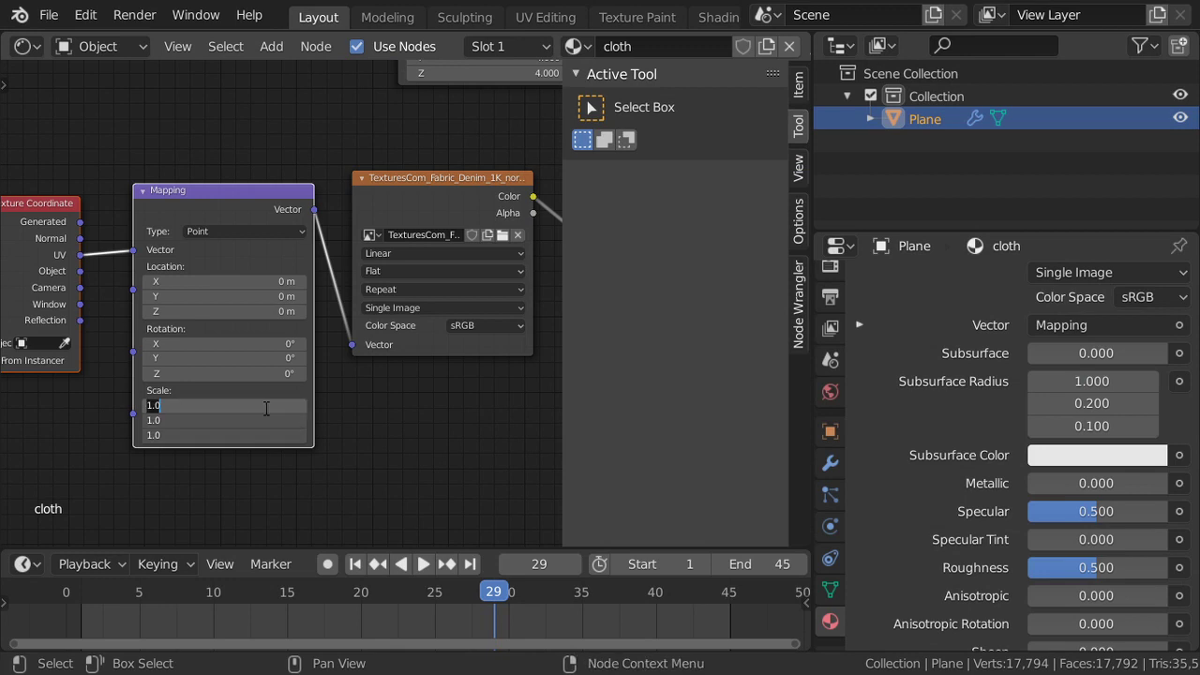
pyautogui.scroll(-1, 304, 389)
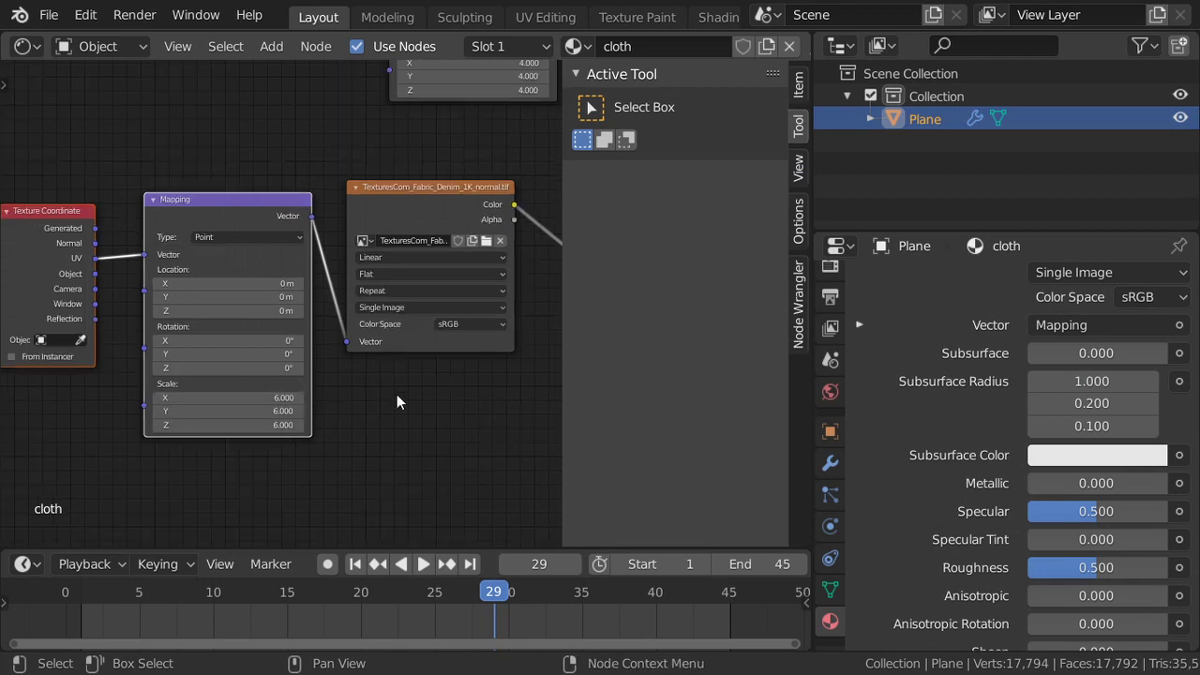
# Step: Set the image colour space to Non-Color and the Normal Map strength to 0.450
pyautogui.click(449, 321)
pyautogui.click(449, 377)
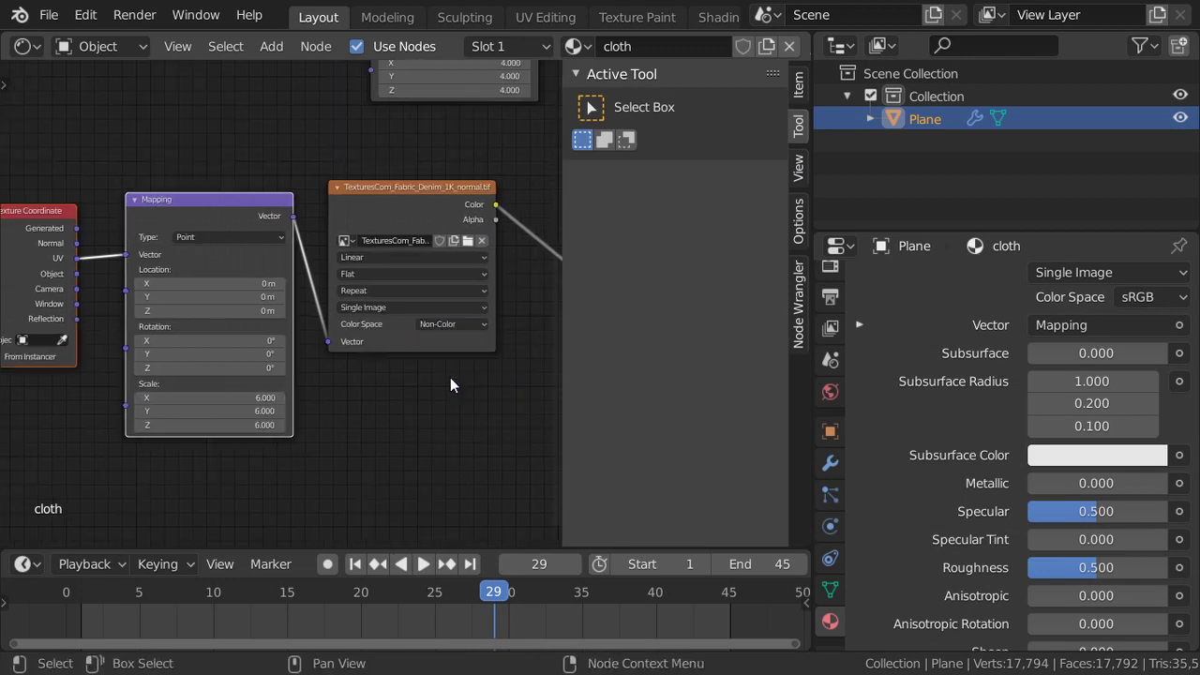
pyautogui.scroll(-1, 449, 378)
pyautogui.moveTo(449, 378); pyautogui.dragTo(297, 351, button='middle')
pyautogui.scroll(2, 298, 352)
pyautogui.click(365, 267)
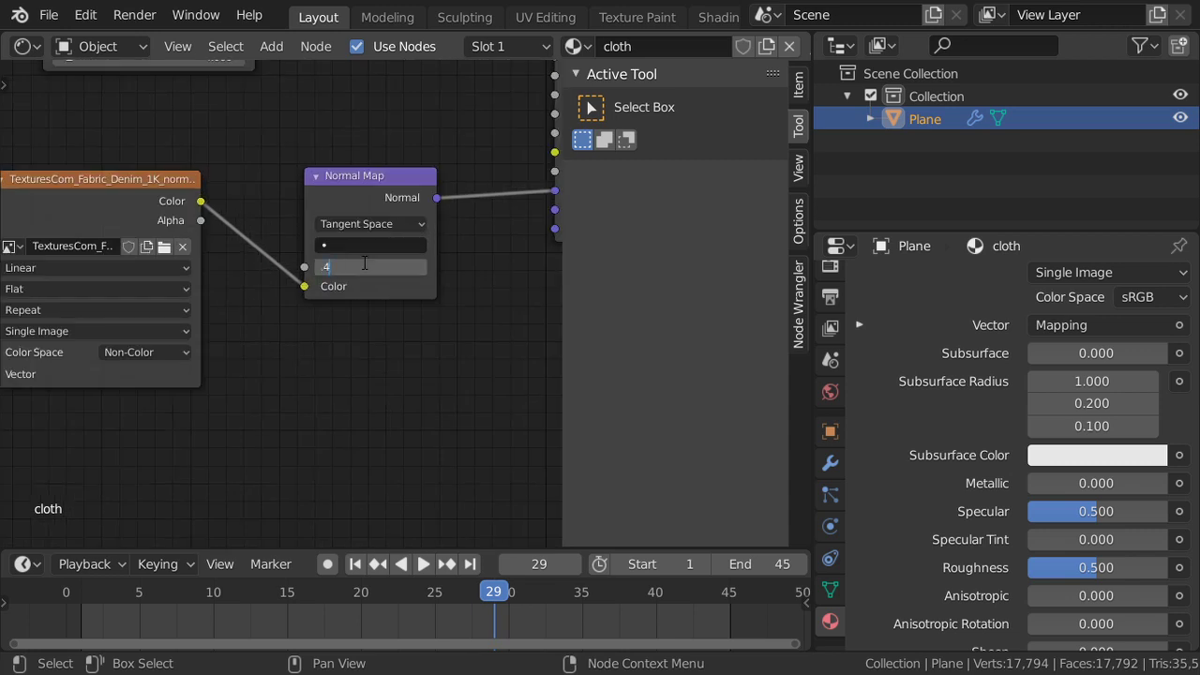
pyautogui.scroll(-2, 281, 413)
pyautogui.moveTo(271, 396); pyautogui.dragTo(472, 425, button='middle')
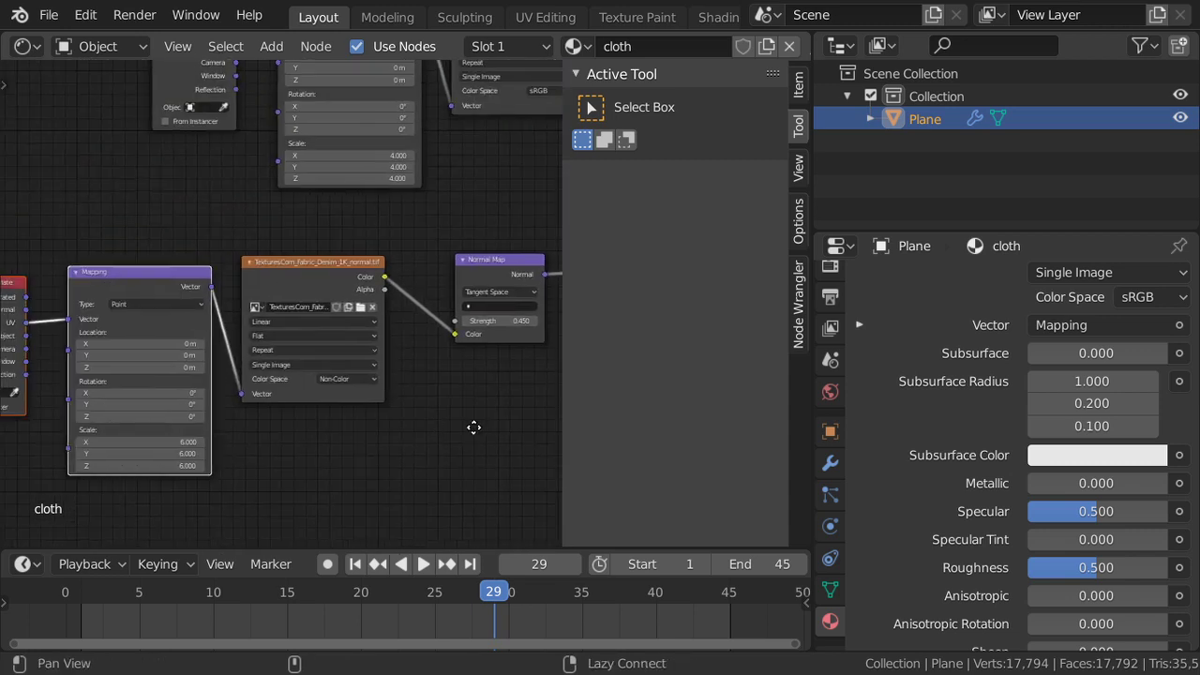
pyautogui.click(23, 564)
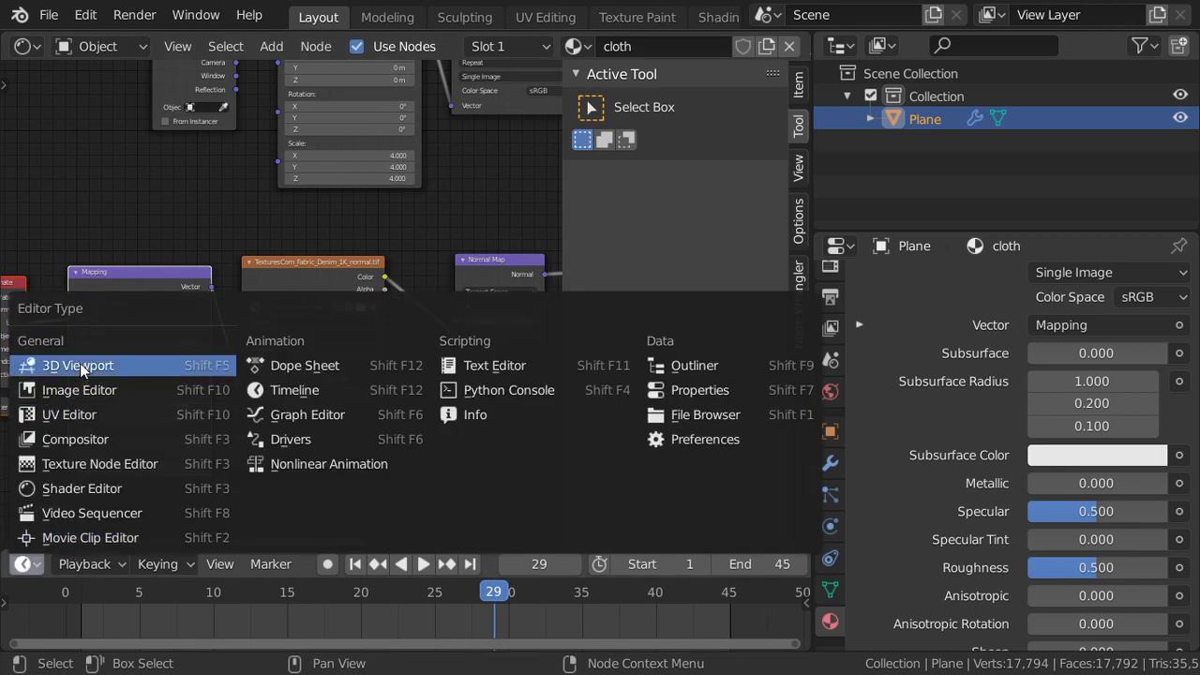
# Step: Turn the timeline and node editor into 3D viewports and preview the cushion in Rendered shading
pyautogui.click(80, 365)
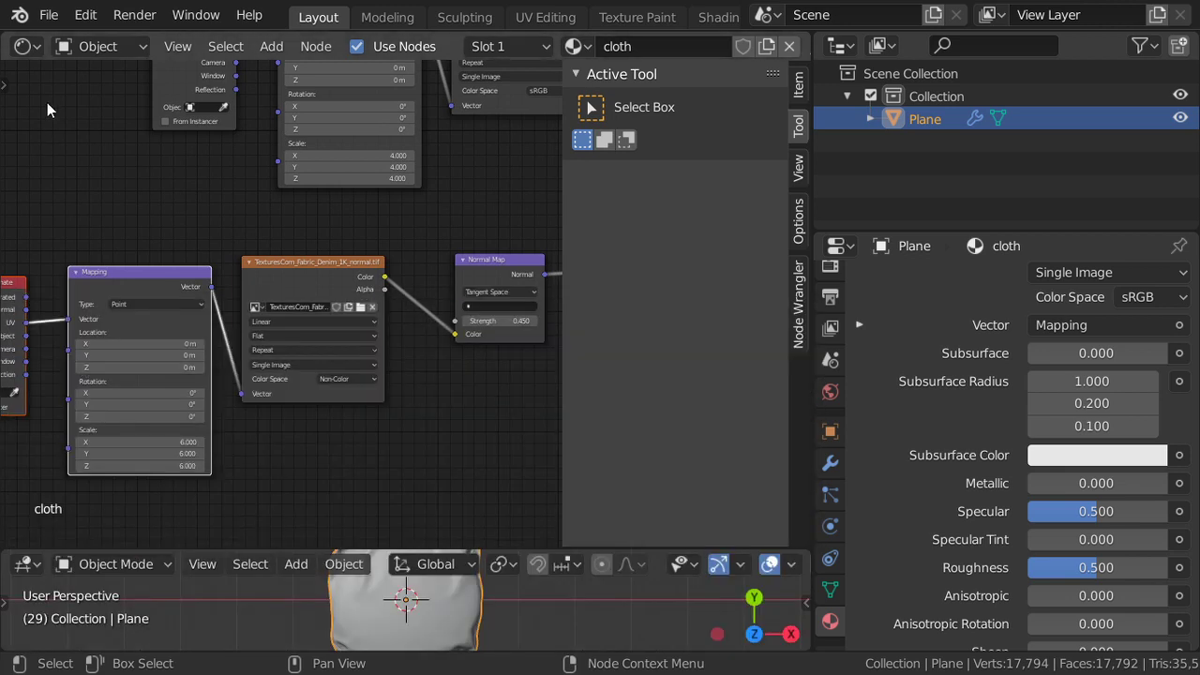
pyautogui.click(22, 46)
pyautogui.click(65, 55)
pyautogui.scroll(3, 342, 306)
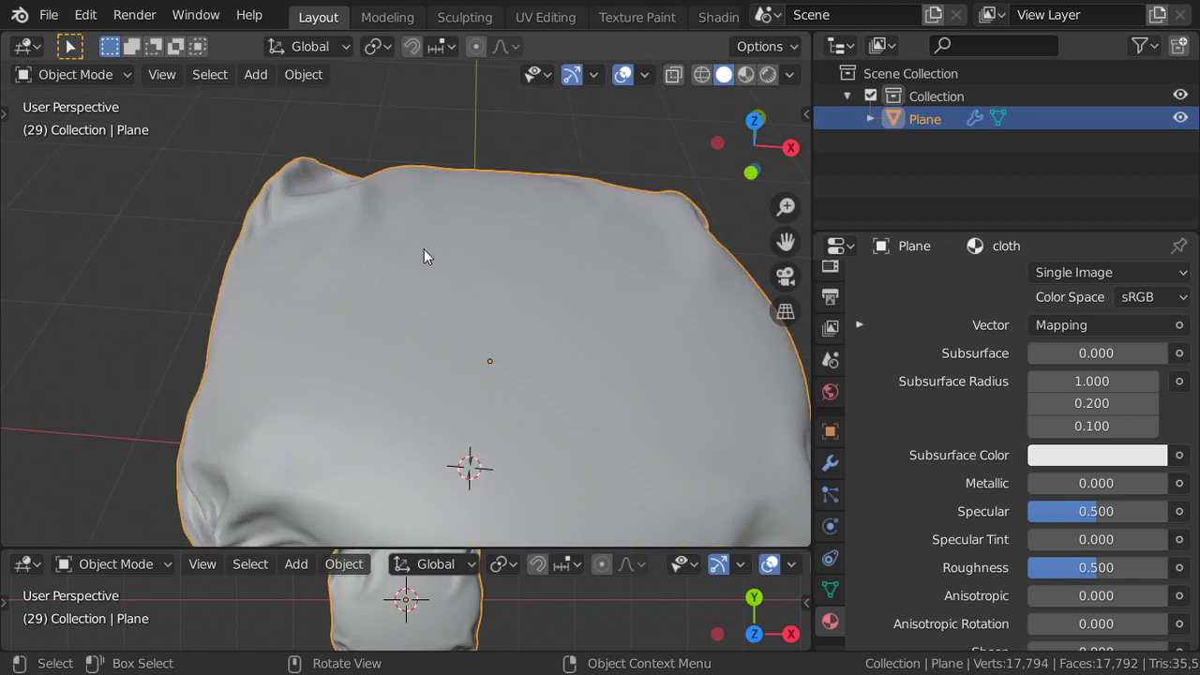
pyautogui.click(769, 75)
pyautogui.scroll(-5, 534, 334)
pyautogui.scroll(5, 535, 333)
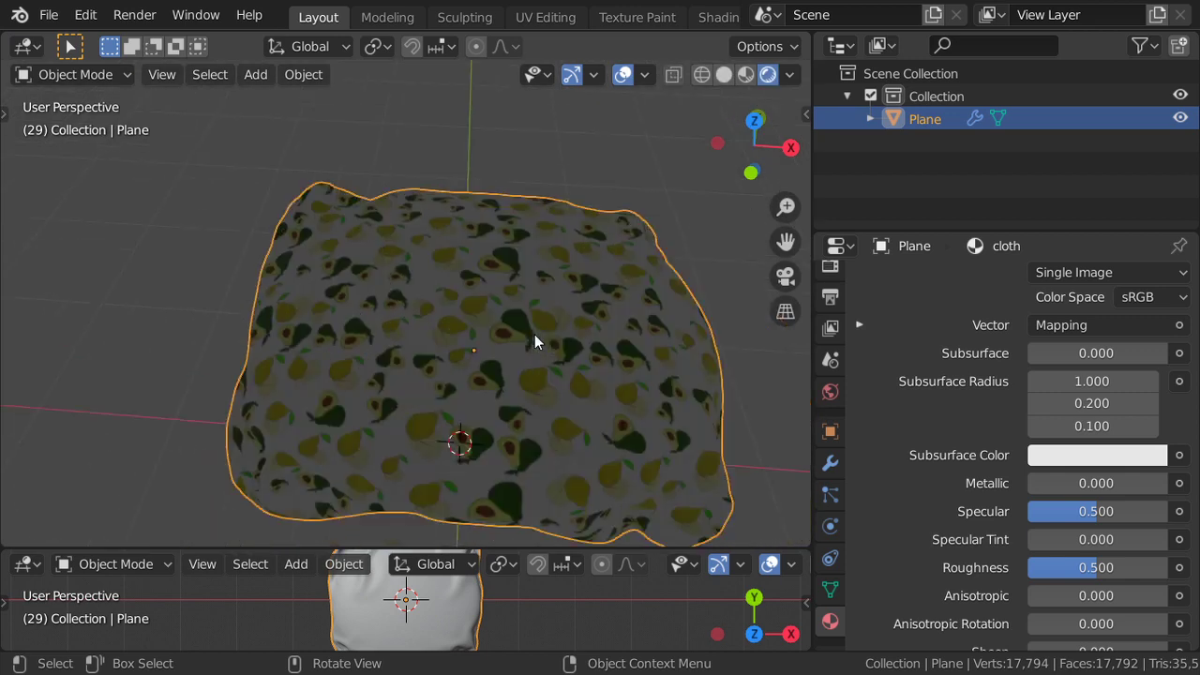
pyautogui.scroll(3, 535, 334)
pyautogui.scroll(3, 534, 333)
pyautogui.scroll(-6, 535, 335)
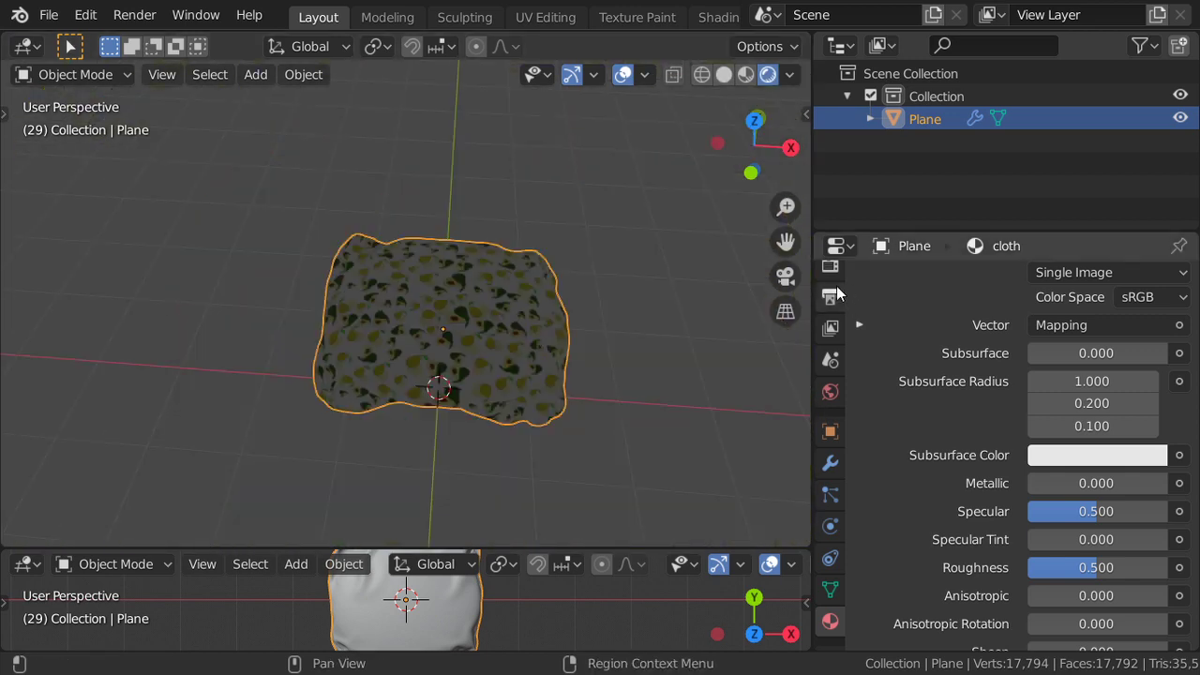
# Step: Set the render engine to Cycles on GPU Compute with 250 render samples
pyautogui.click(836, 286)
pyautogui.click(838, 312)
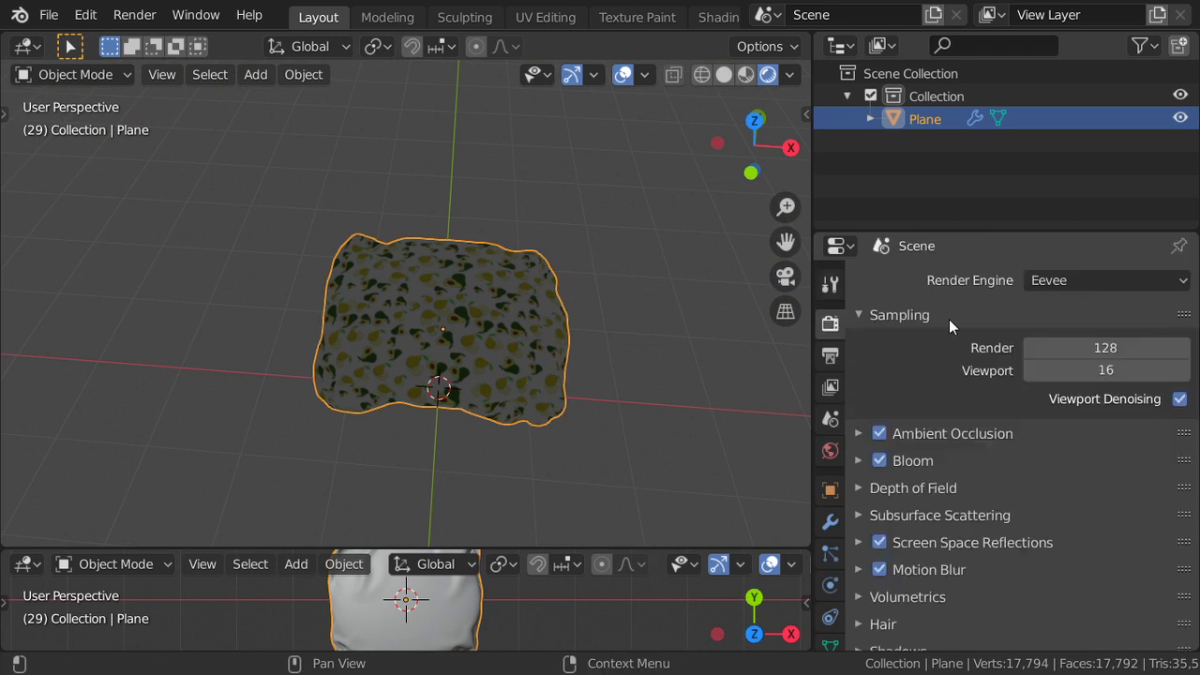
pyautogui.click(1055, 278)
pyautogui.click(1046, 348)
pyautogui.click(1068, 334)
pyautogui.click(1064, 385)
pyautogui.click(1098, 435)
pyautogui.write('0')
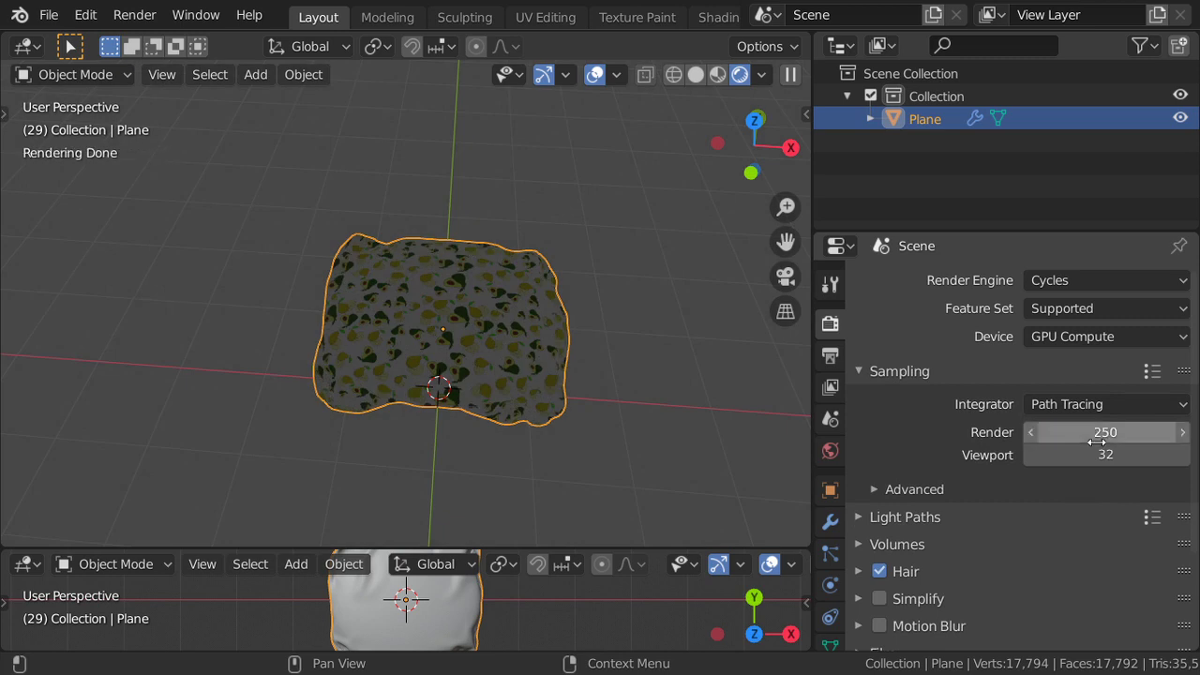
pyautogui.press('Return')
# Step: Set performance to a fixed count of 1 thread and a tile size of 512
pyautogui.scroll(-2, 1025, 471)
pyautogui.scroll(-1, 1012, 478)
pyautogui.click(914, 556)
pyautogui.scroll(-4, 960, 543)
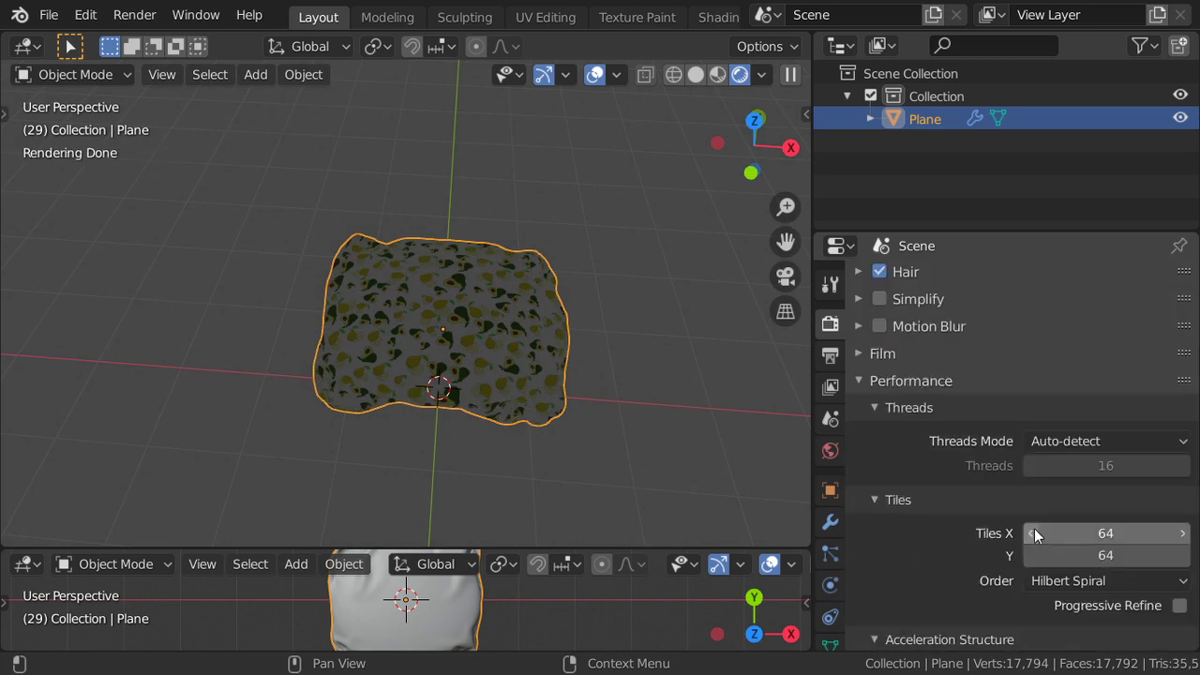
pyautogui.click(1070, 441)
pyautogui.click(1072, 491)
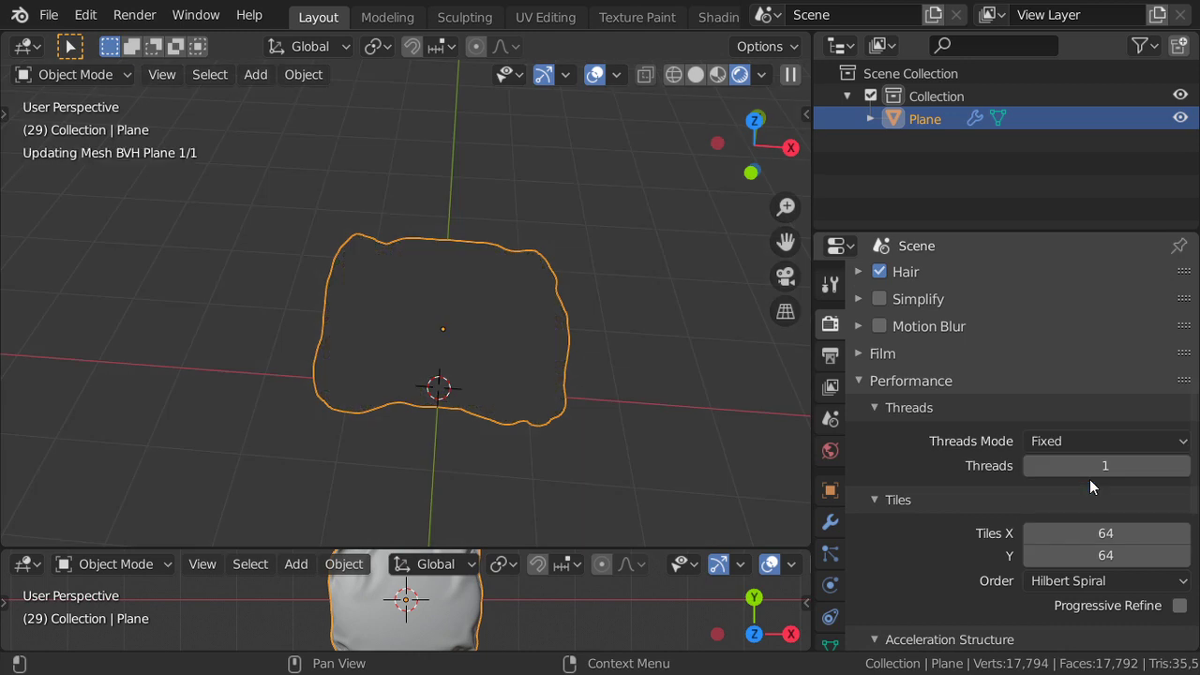
pyautogui.click(1091, 466)
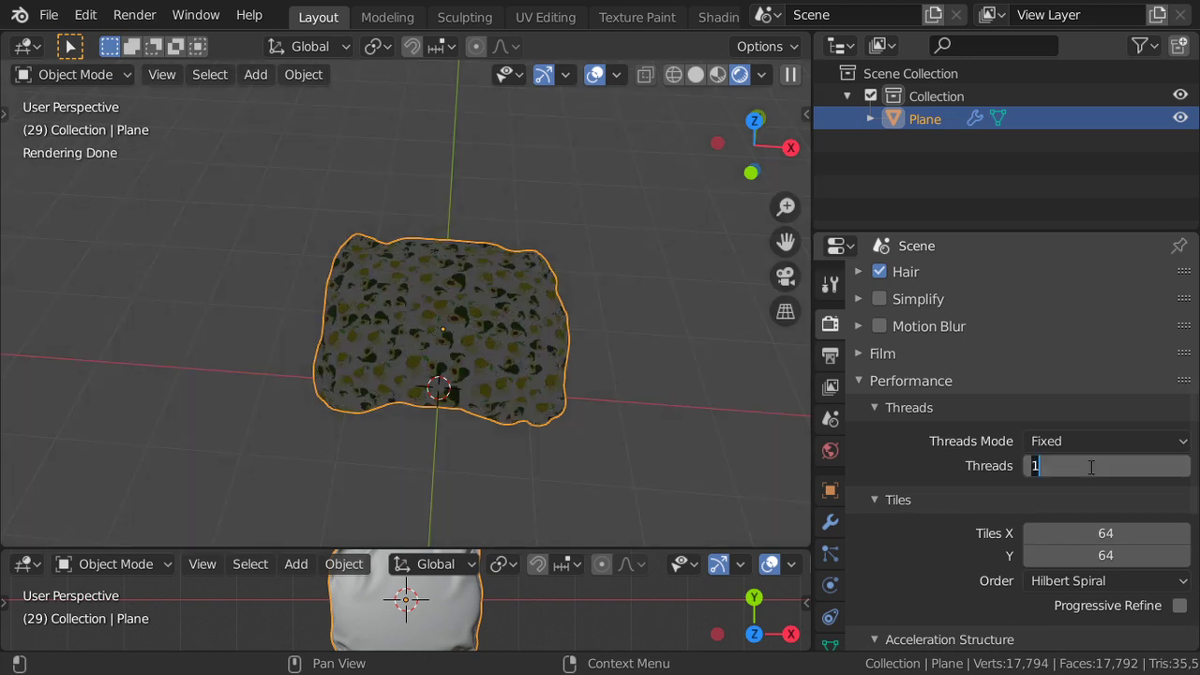
pyautogui.click(1093, 534)
pyautogui.write('512')
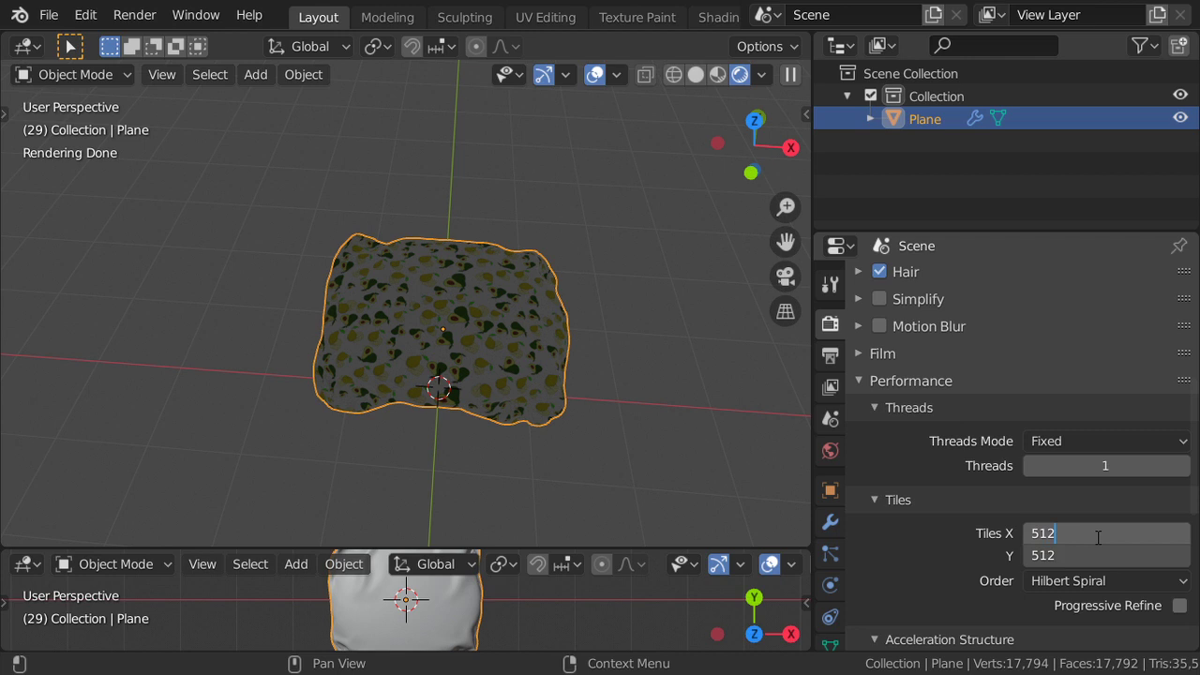
pyautogui.press('Return')
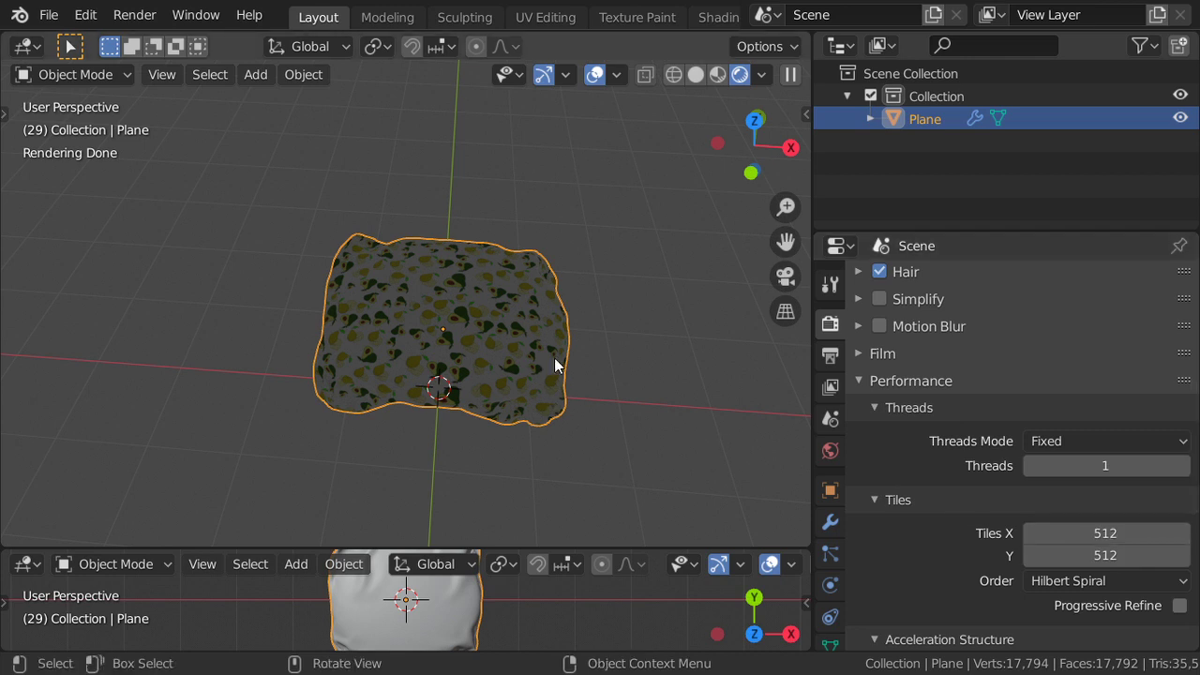
pyautogui.scroll(-2, 555, 357)
pyautogui.scroll(5, 555, 356)
pyautogui.hotkey('shift', 'a')
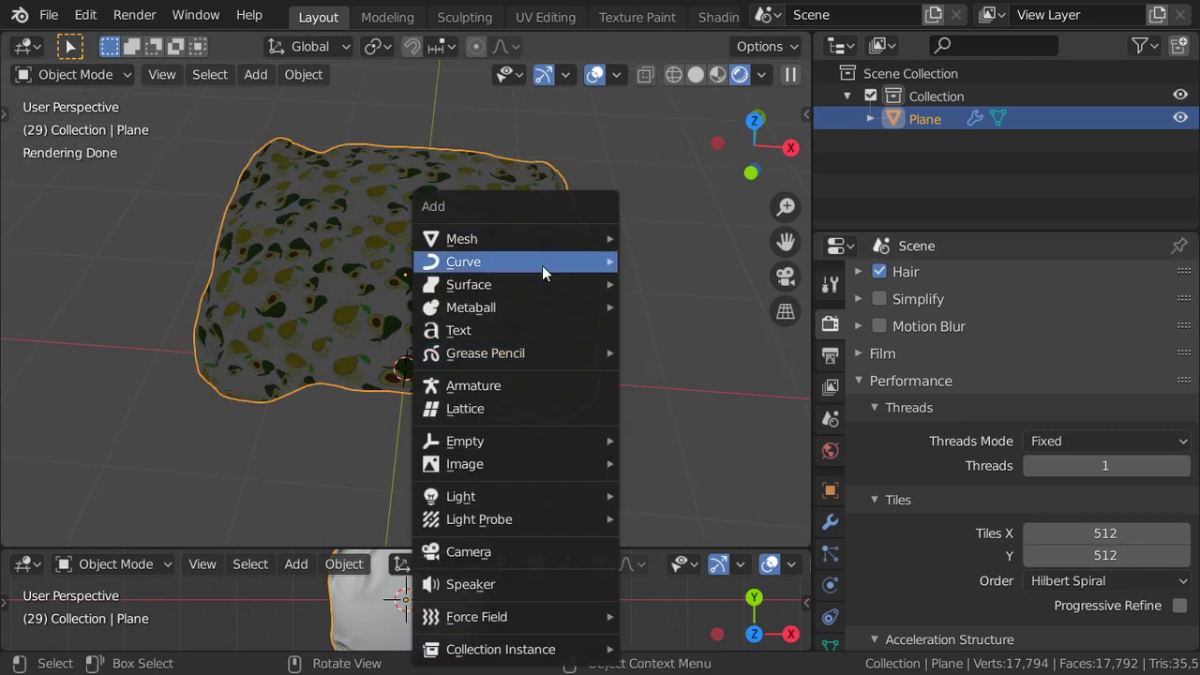
# Step: Add a plane scaled up 10 times, switch to solid shading and move it along Y
pyautogui.click(651, 242)
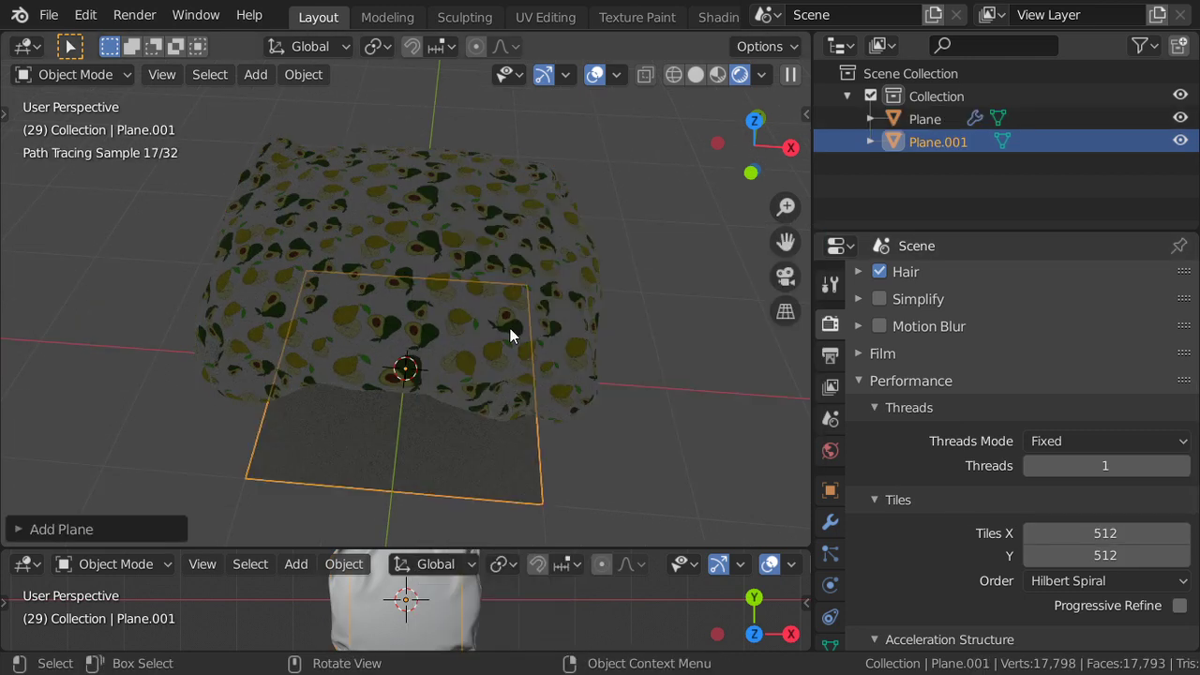
pyautogui.write('s10')
pyautogui.press('Return')
pyautogui.press('z')
pyautogui.click(563, 330)
pyautogui.scroll(-6, 566, 331)
pyautogui.moveTo(566, 331)
pyautogui.mouseDown(button='middle')
pyautogui.moveTo(527, 358)
pyautogui.moveTo(548, 343)
pyautogui.mouseUp(button='middle')
pyautogui.press('g')
pyautogui.press('y')
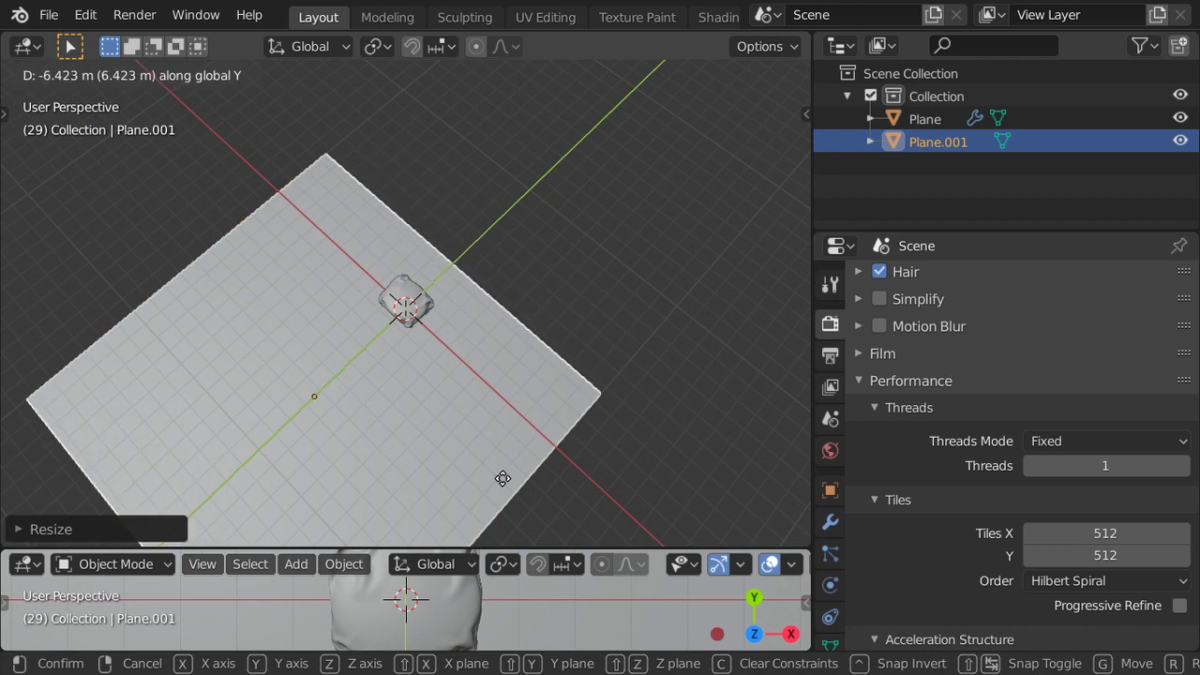
pyautogui.click(503, 478)
# Step: Extrude the plane's far edge straight up along Z into a back wall
pyautogui.press('Tab')
pyautogui.moveTo(503, 447)
pyautogui.mouseDown(button='middle')
pyautogui.moveTo(503, 303)
pyautogui.moveTo(528, 330)
pyautogui.mouseUp(button='middle')
pyautogui.click(528, 330)
pyautogui.press('e')
pyautogui.press('z')
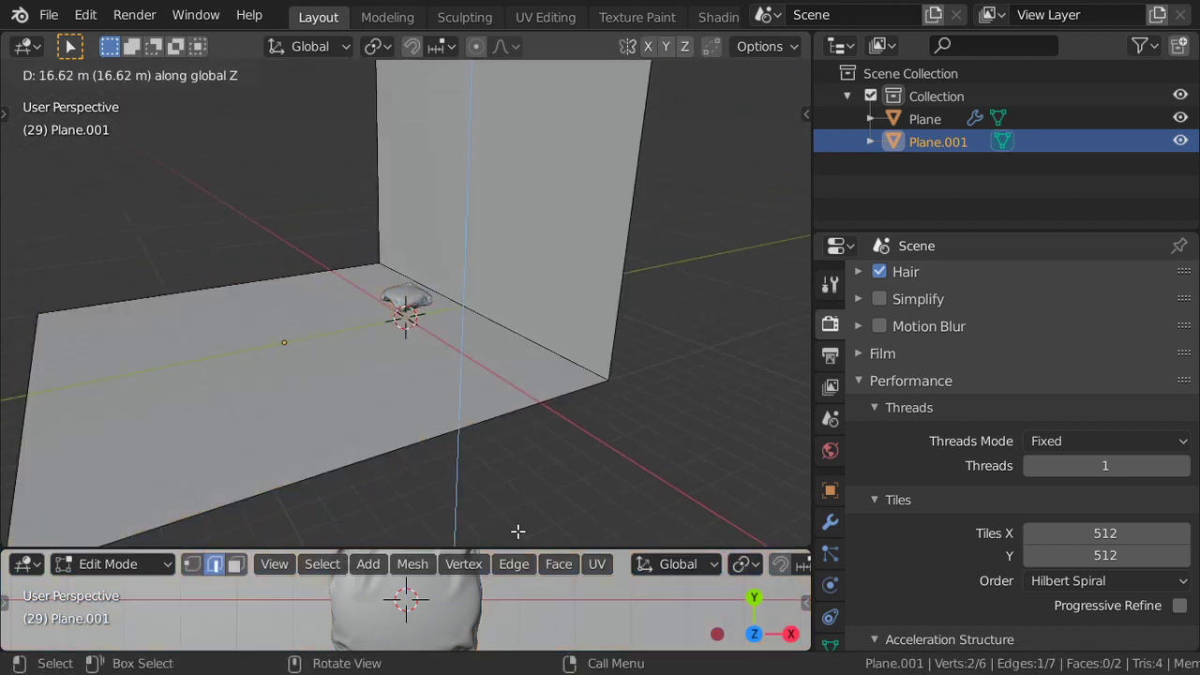
pyautogui.click(517, 531)
# Step: Bevel the floor-wall corner with 11 segments, then widen the backdrop along X
pyautogui.click(552, 350)
pyautogui.hotkey('ctrl', 'b')
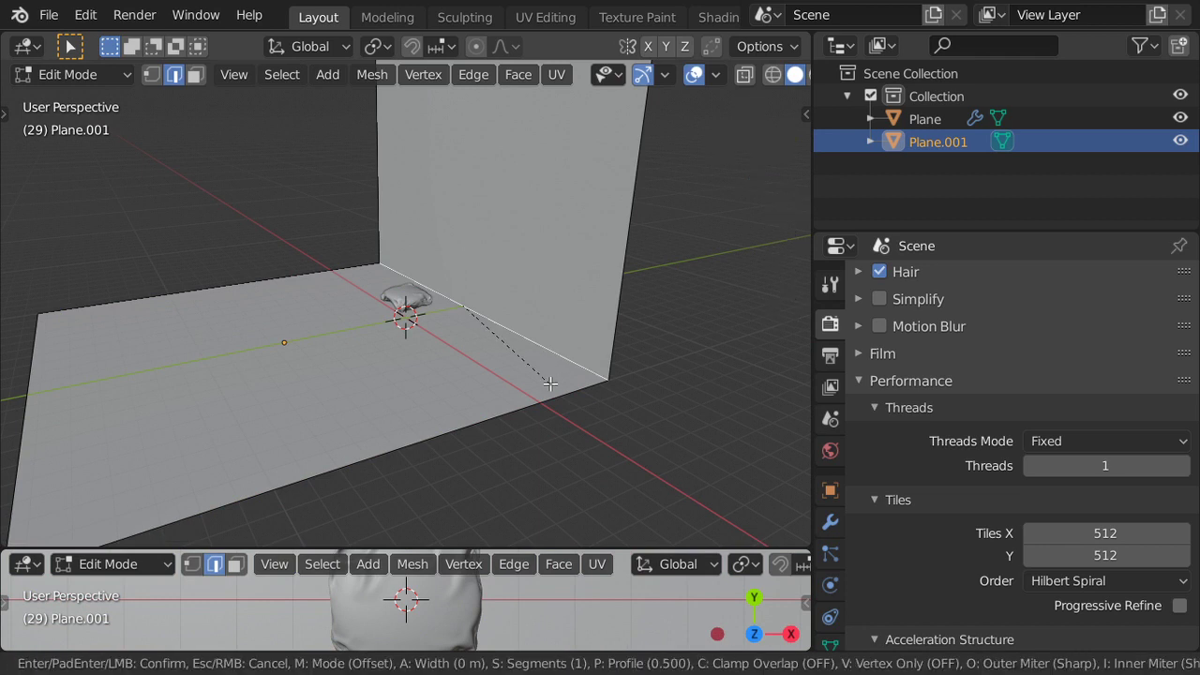
pyautogui.scroll(5, 556, 474)
pyautogui.scroll(5, 556, 474)
pyautogui.click(556, 474)
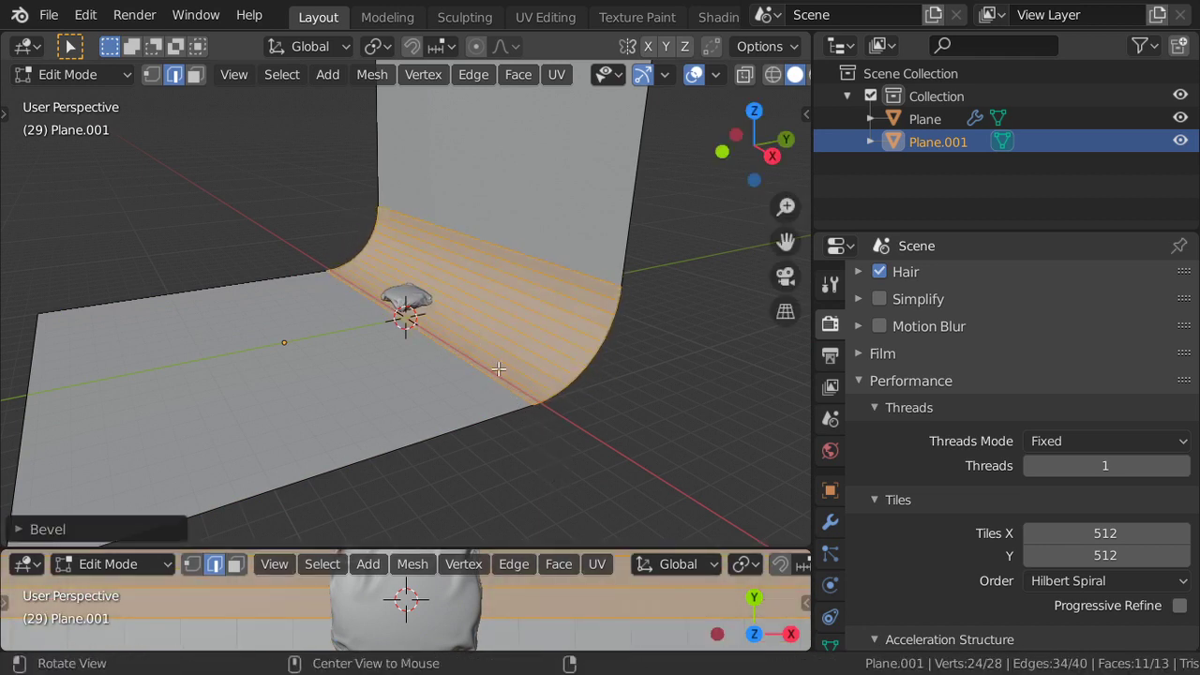
pyautogui.press('Tab')
pyautogui.press('s')
pyautogui.press('x')
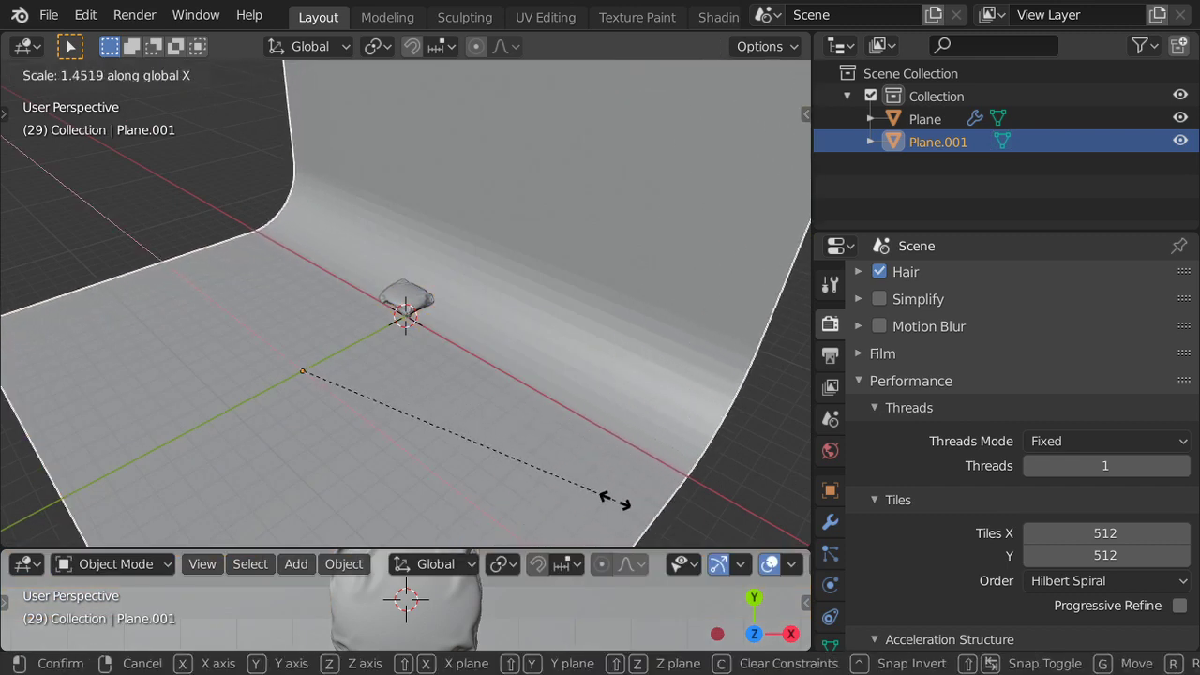
pyautogui.click(610, 496)
# Step: Shade the backdrop smooth and give it a new material with a Diffuse BSDF surface
pyautogui.rightClick(552, 351)
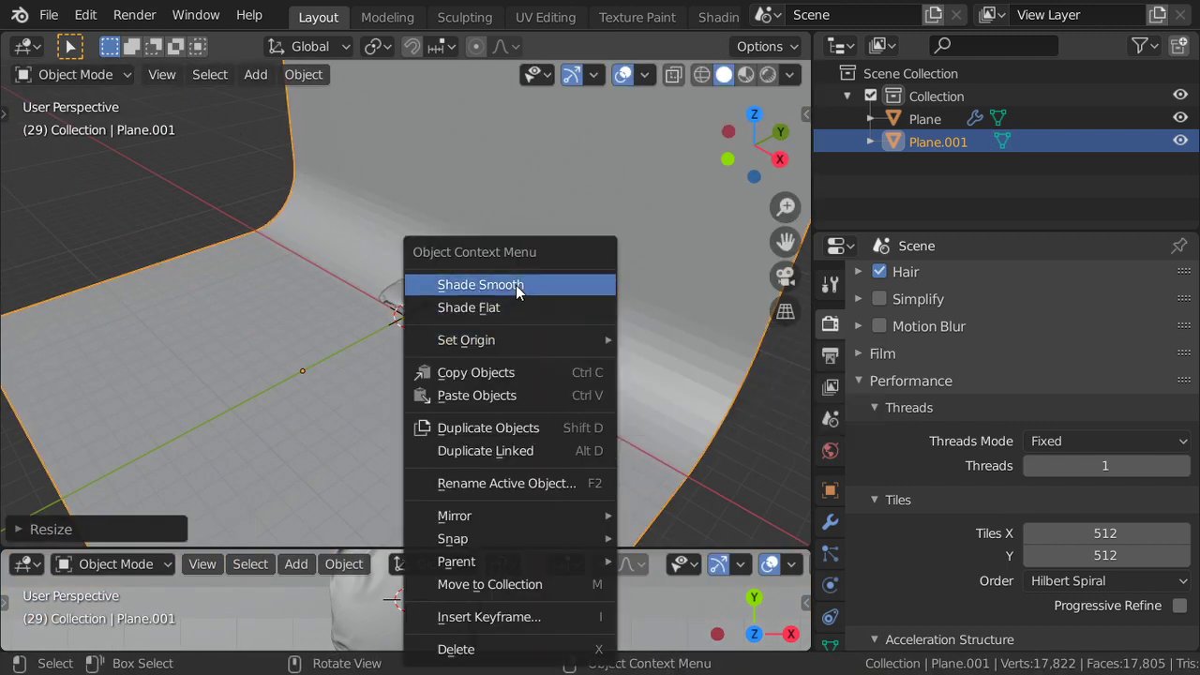
pyautogui.click(514, 285)
pyautogui.press('t')
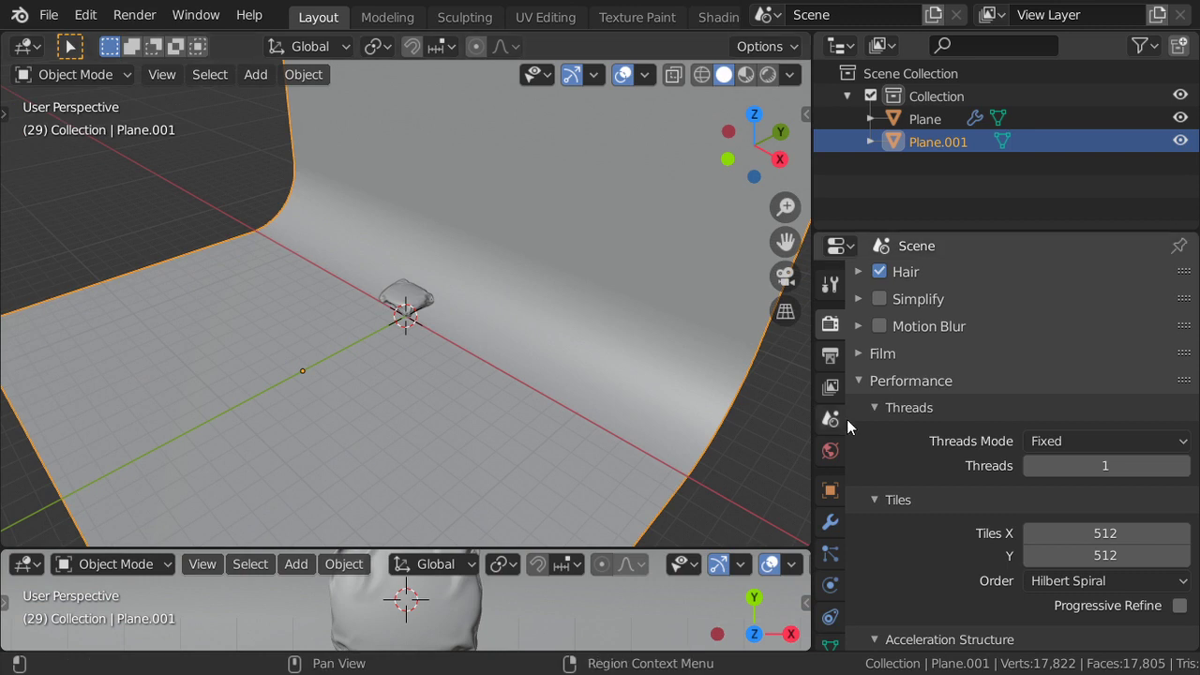
pyautogui.click(829, 452)
pyautogui.scroll(-3, 830, 525)
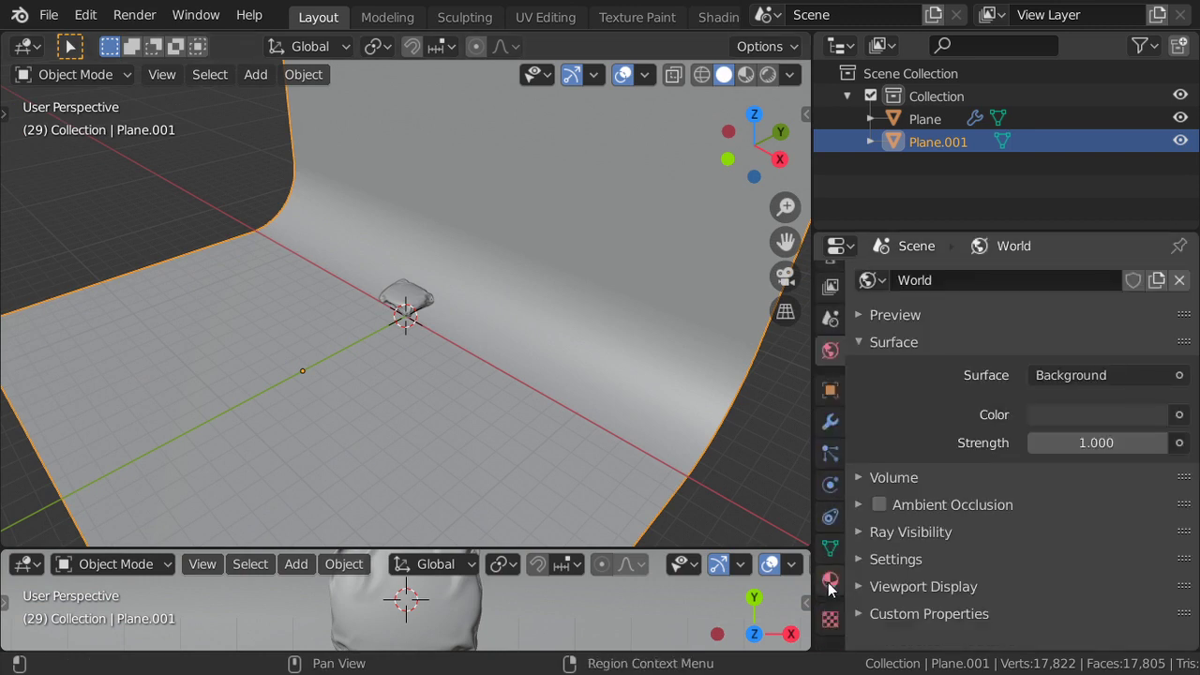
pyautogui.click(829, 580)
pyautogui.click(920, 363)
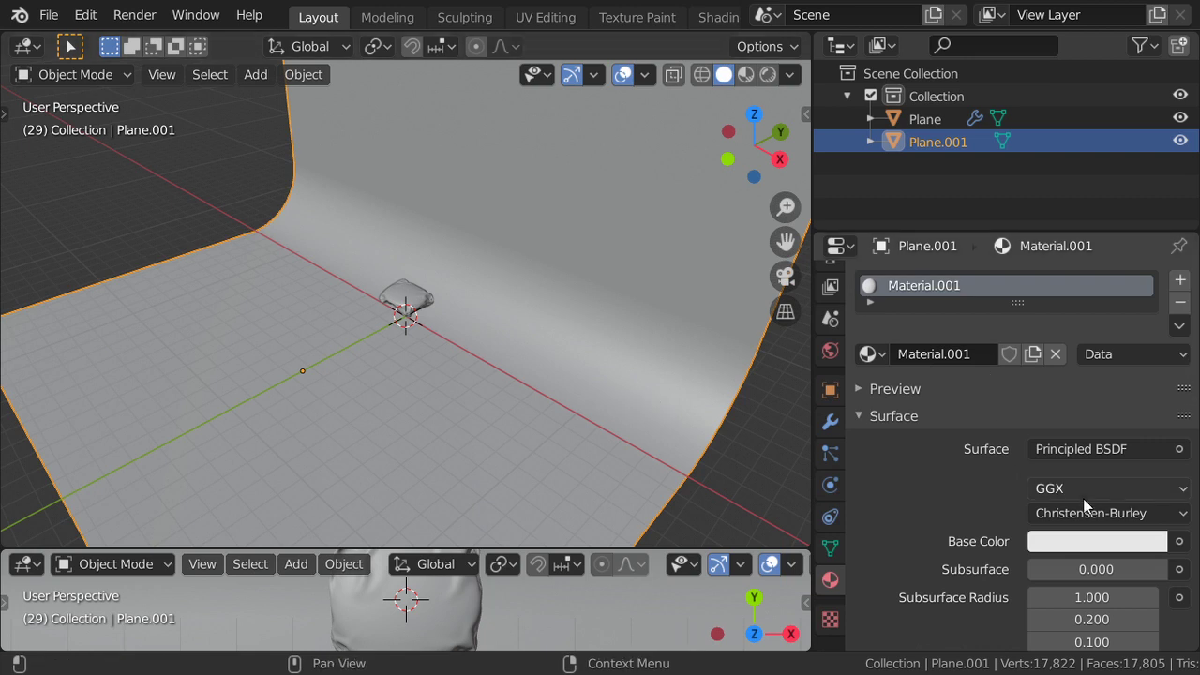
pyautogui.click(1077, 449)
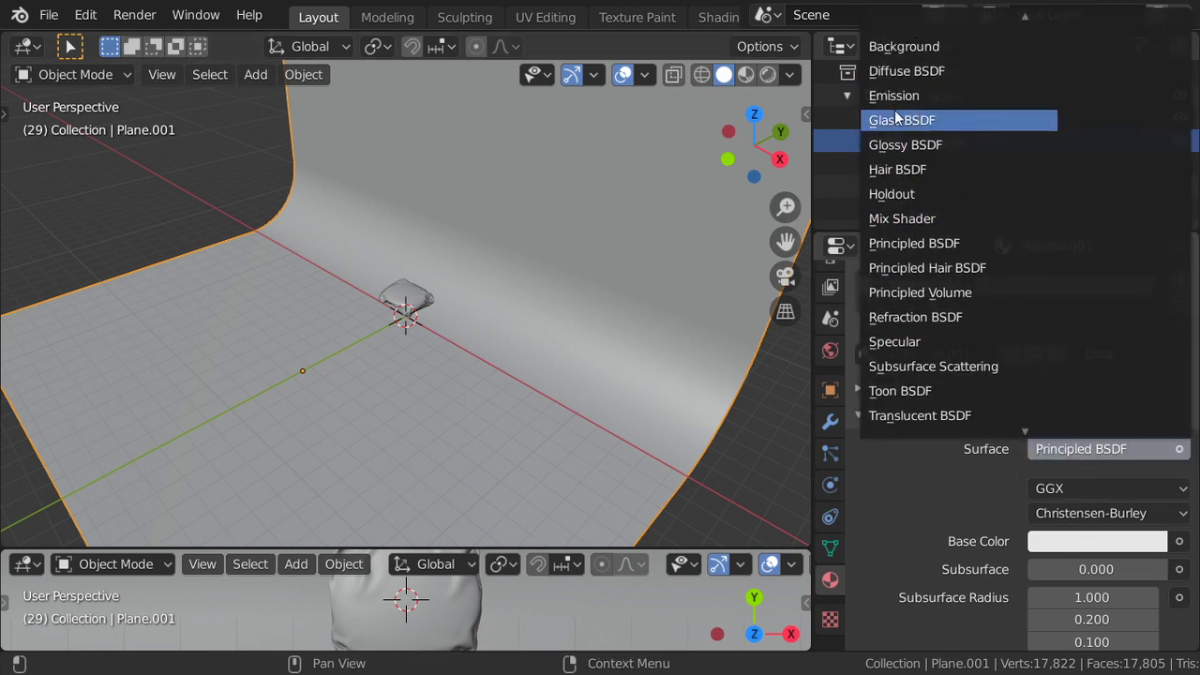
pyautogui.click(894, 73)
# Step: In wireframe view, move the backdrop so its floor sits just beneath the cushion
pyautogui.moveTo(675, 249)
pyautogui.mouseDown(button='middle')
pyautogui.moveTo(525, 307)
pyautogui.moveTo(470, 310)
pyautogui.mouseUp(button='middle')
pyautogui.scroll(5, 470, 310)
pyautogui.hotkey('shift', 'z')
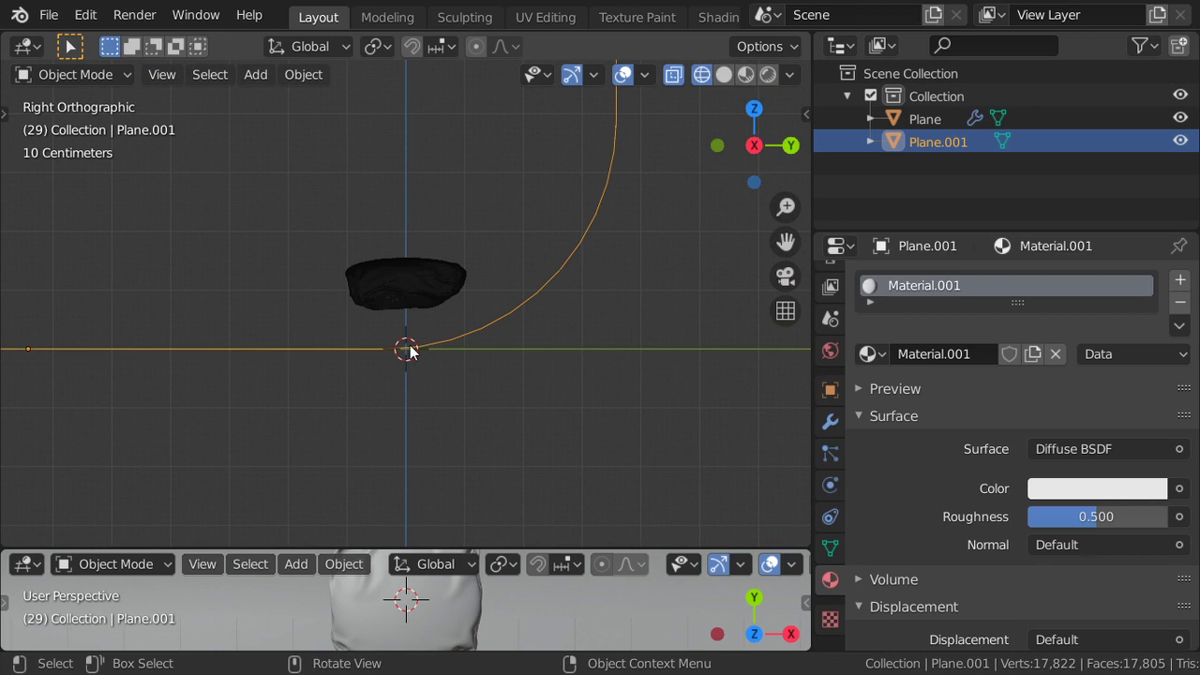
pyautogui.press('g')
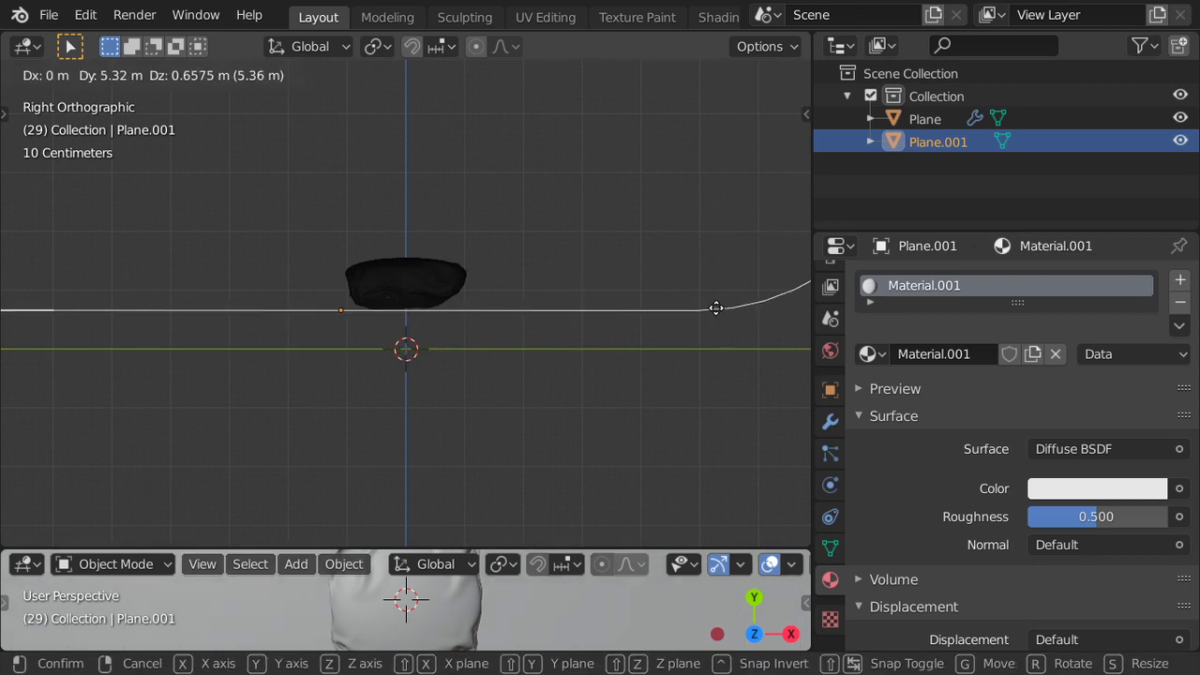
pyautogui.click(405, 319)
pyautogui.moveTo(403, 332)
pyautogui.mouseDown(button='middle')
pyautogui.moveTo(464, 308)
pyautogui.moveTo(454, 337)
pyautogui.mouseUp(button='middle')
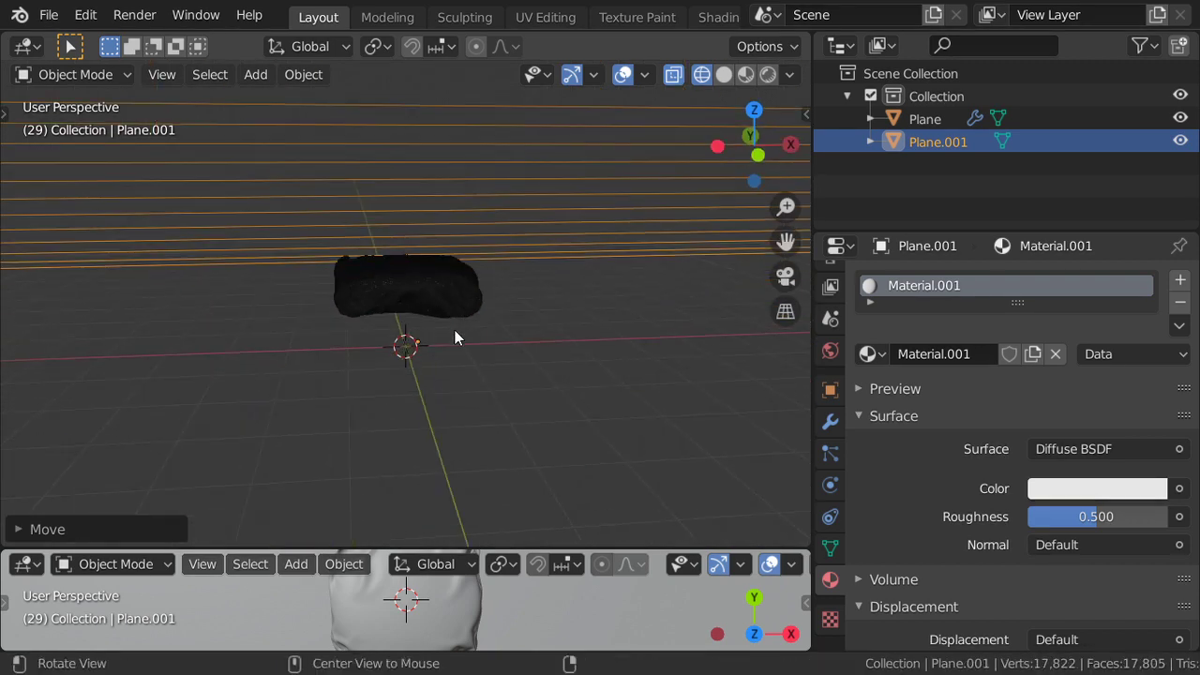
pyautogui.hotkey('shift', 'a')
# Step: Add a camera, look through it and aim it so the cushion fills the frame
pyautogui.click(415, 551)
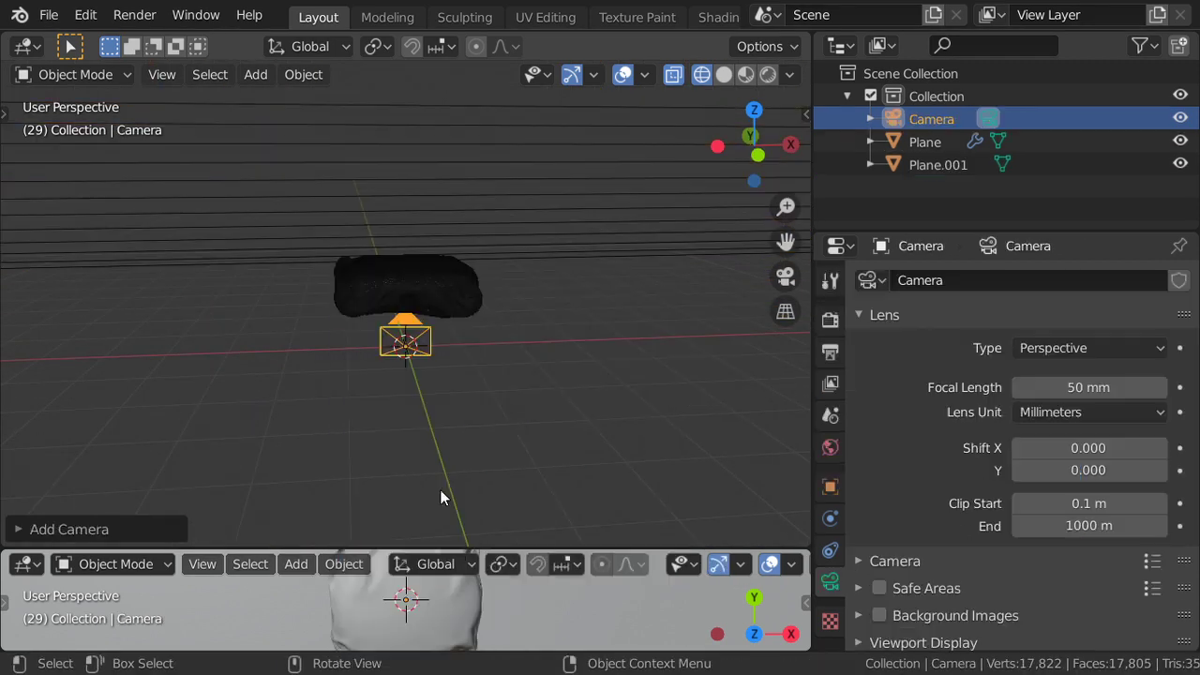
pyautogui.press('ctrl+KP_0')
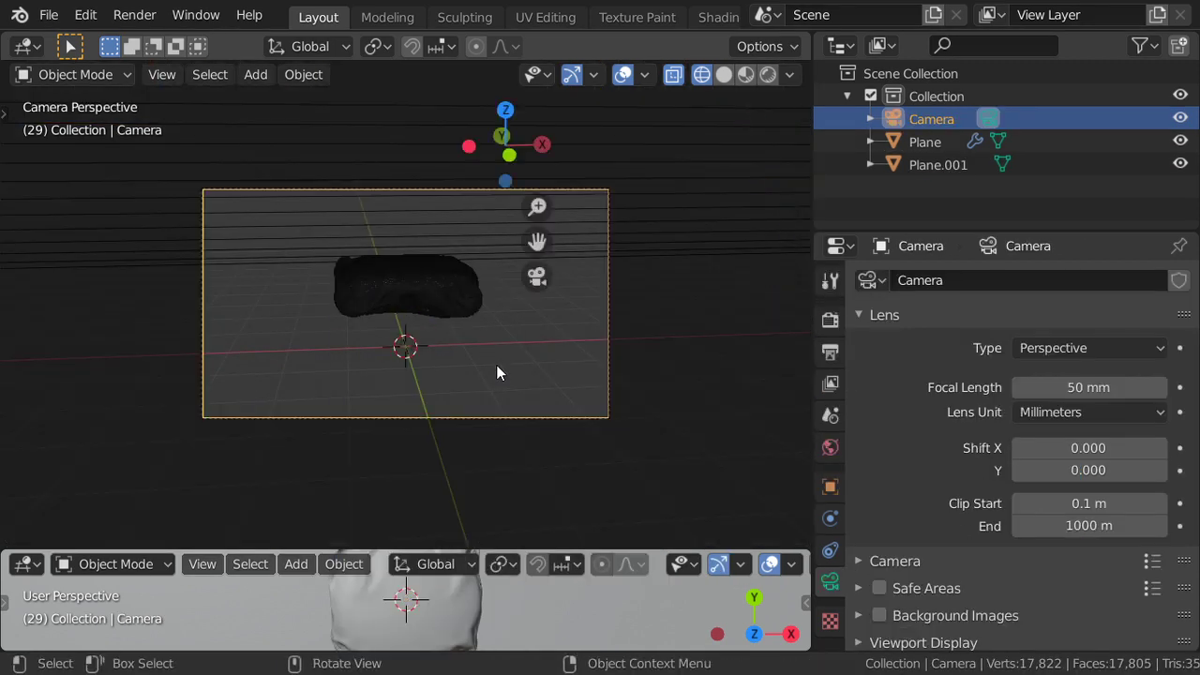
pyautogui.press('n')
pyautogui.click(794, 214)
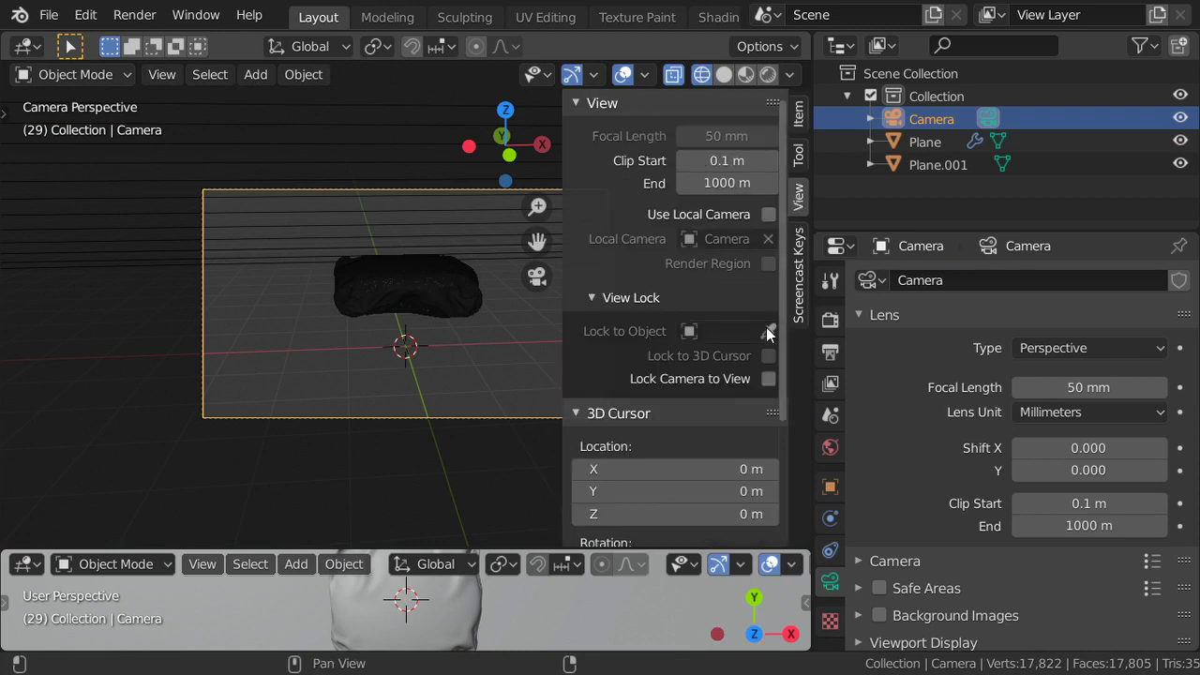
pyautogui.press('n')
pyautogui.scroll(5, 494, 253)
pyautogui.moveTo(480, 268)
pyautogui.mouseDown(button='middle')
pyautogui.moveTo(460, 382)
pyautogui.moveTo(532, 286)
pyautogui.moveTo(482, 291)
pyautogui.mouseUp(button='middle')
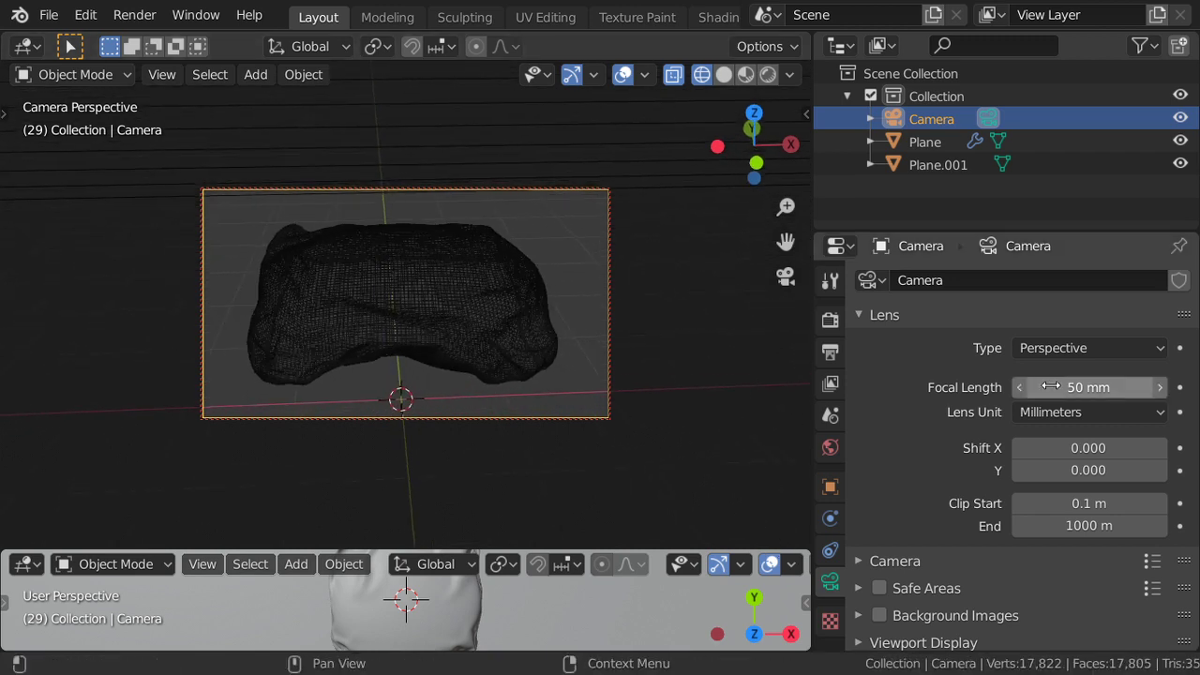
# Step: Set the camera focal length to 60 mm, refine the angle and preview it rendered
pyautogui.click(1056, 383)
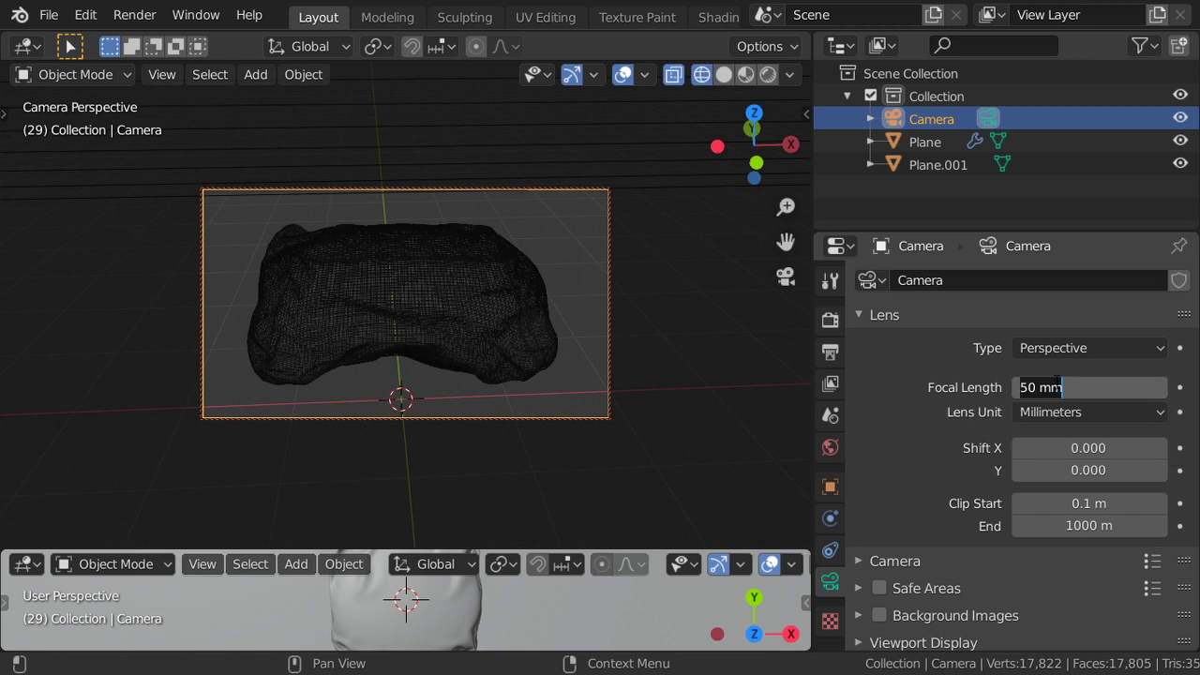
pyautogui.write('60')
pyautogui.press('Return')
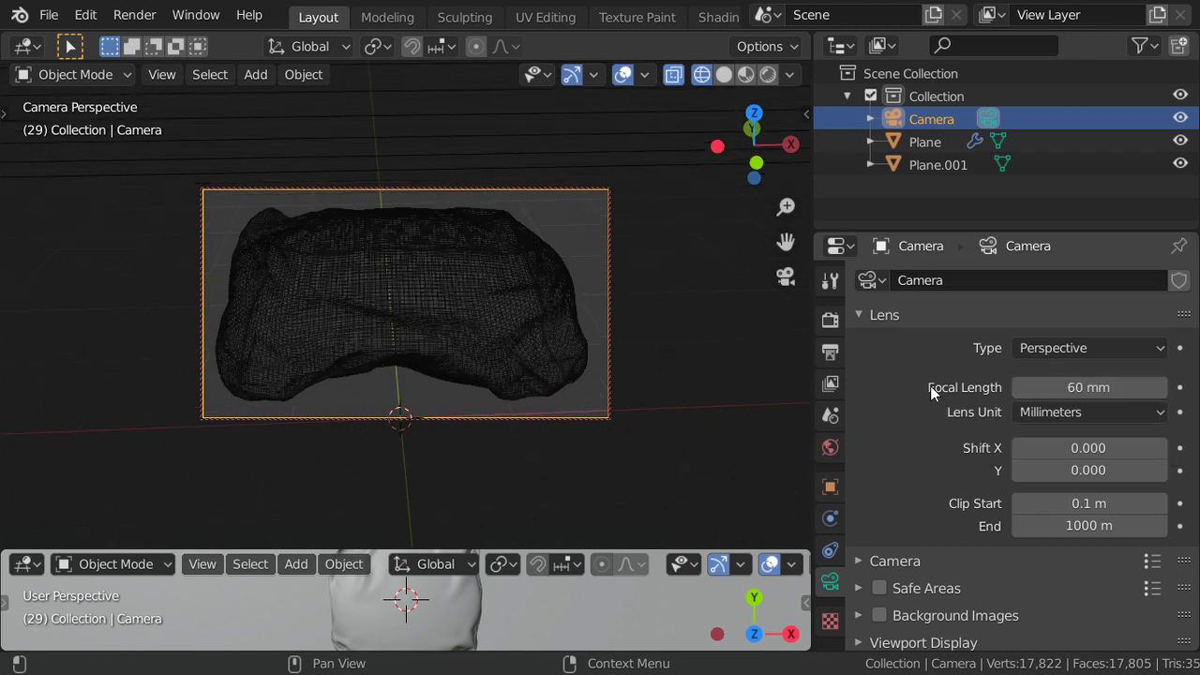
pyautogui.moveTo(509, 335); pyautogui.dragTo(588, 340, button='middle')
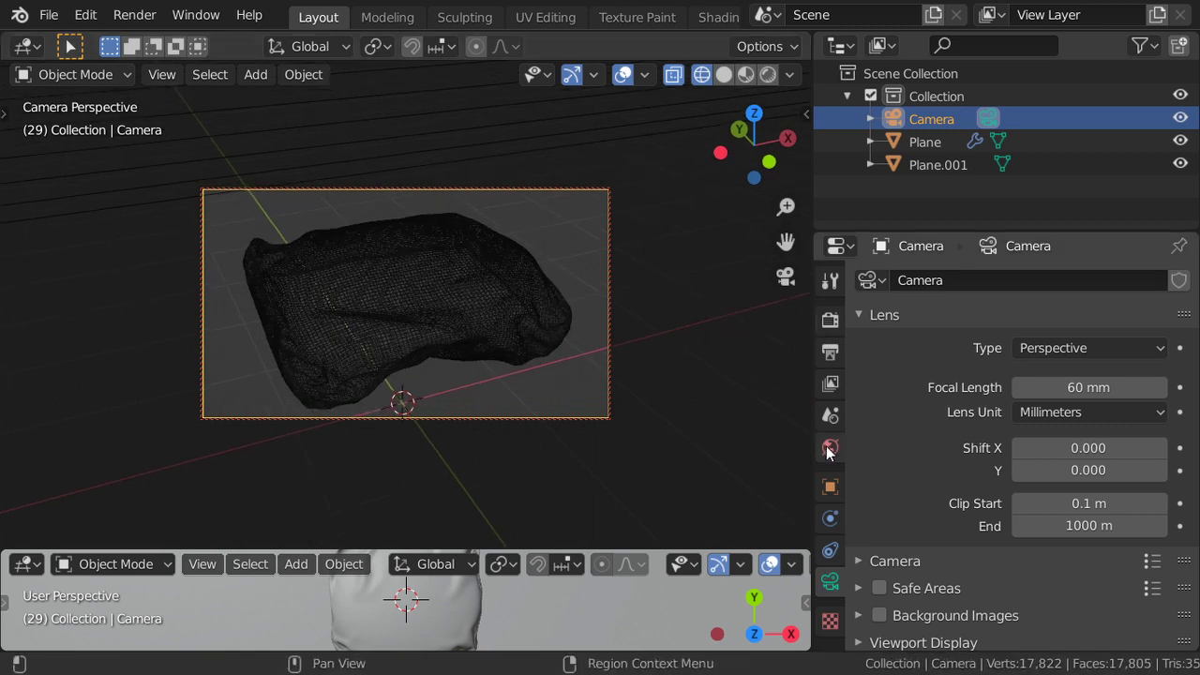
pyautogui.click(768, 75)
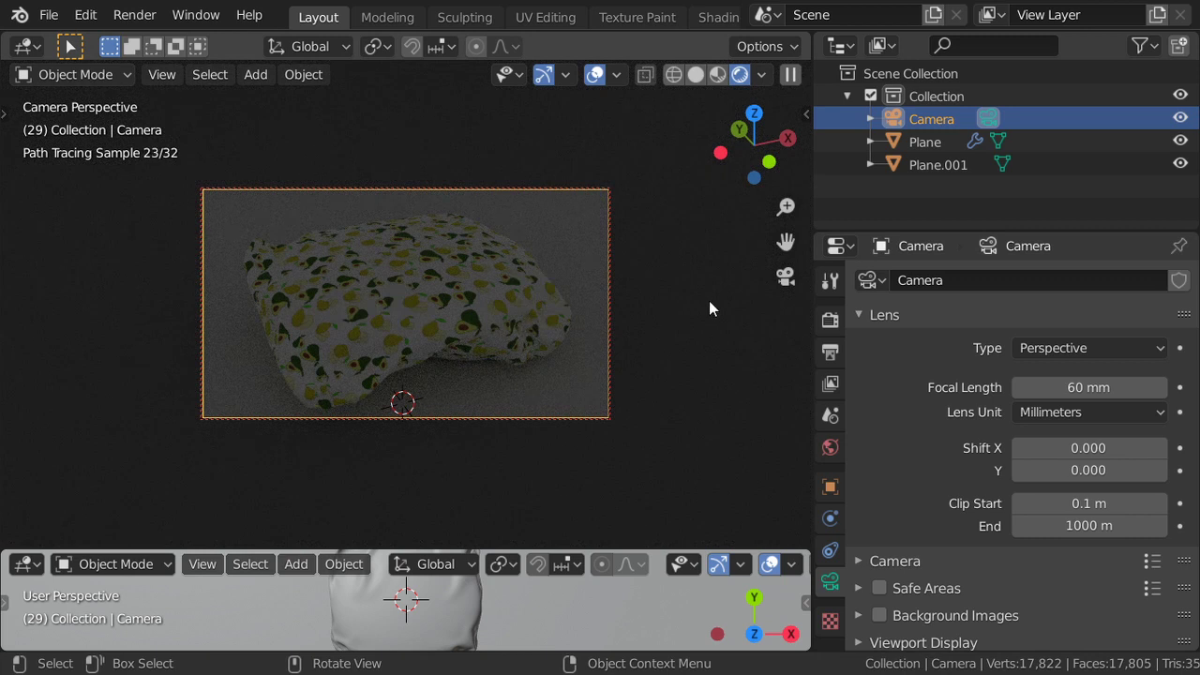
# Step: Add a plane, move it above the cushion and tilt it about 30° toward it
pyautogui.press('z')
pyautogui.press('KP_7')
pyautogui.scroll(-4, 466, 296)
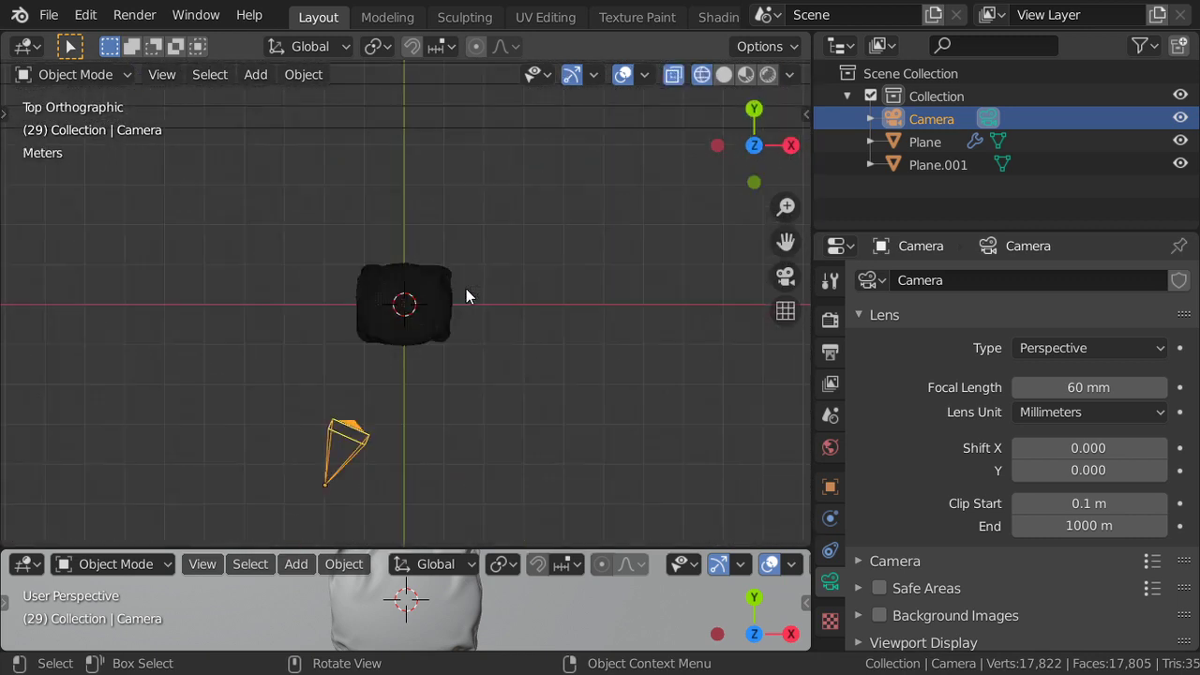
pyautogui.hotkey('alt', 'a')
pyautogui.hotkey('shift', 'a')
pyautogui.moveTo(392, 57)
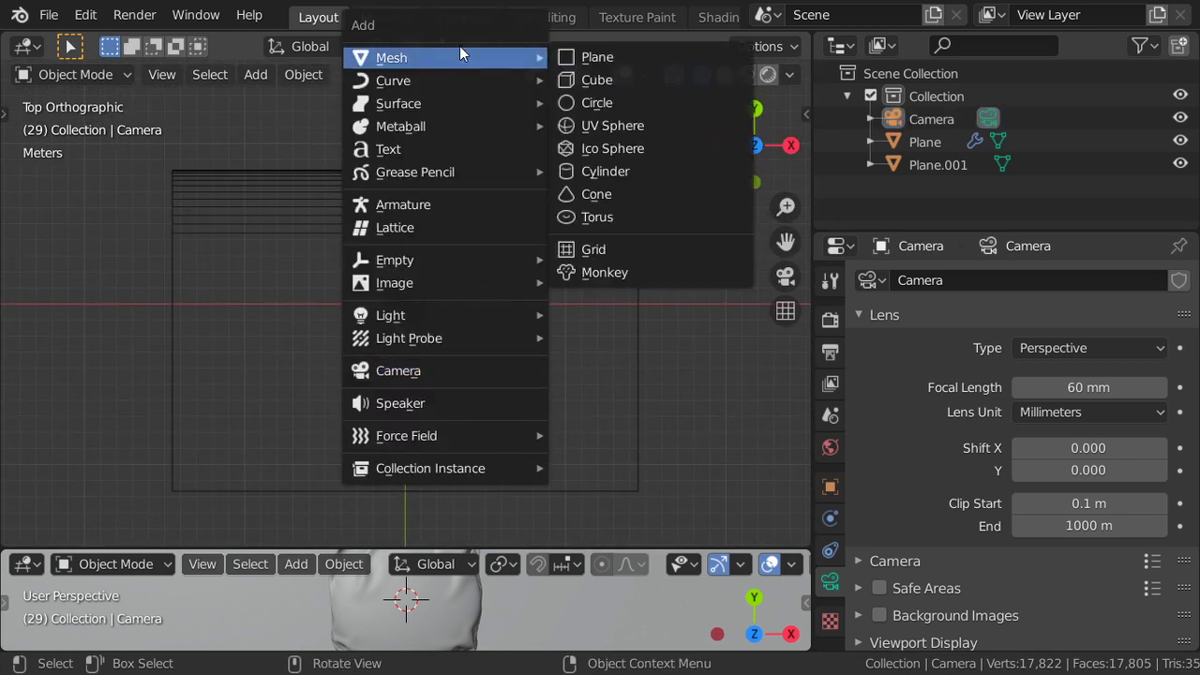
pyautogui.click(598, 58)
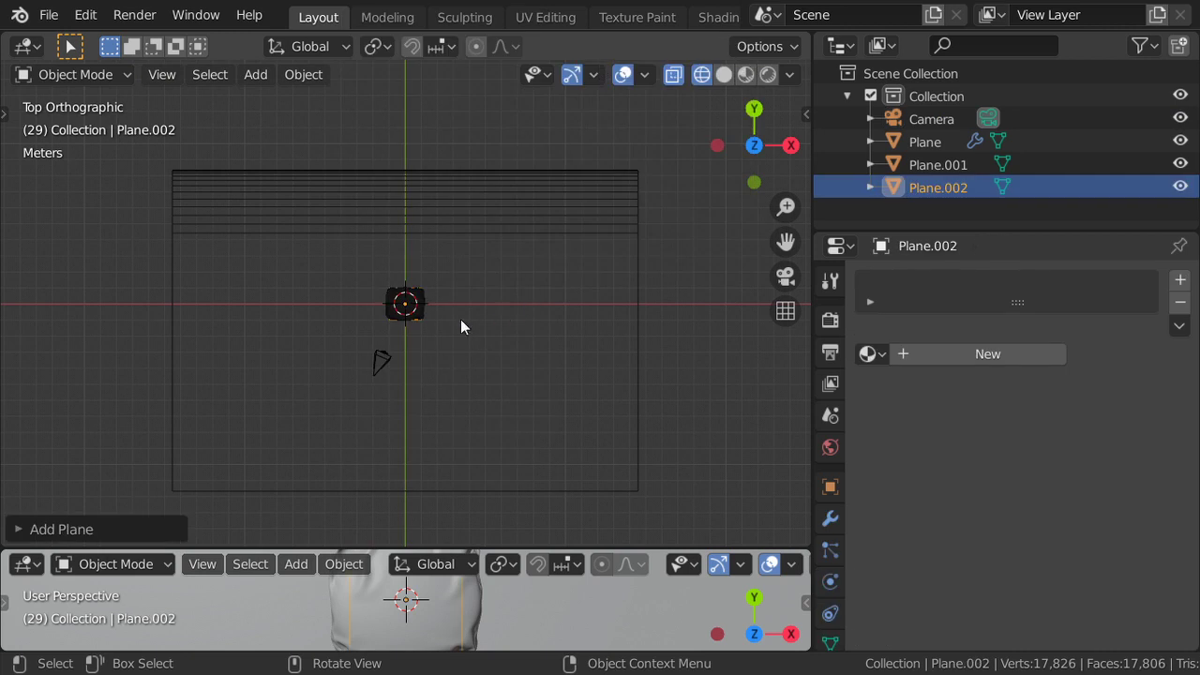
pyautogui.press('g')
pyautogui.click(518, 313)
pyautogui.press('KP_1')
pyautogui.press('g')
pyautogui.click(511, 220)
pyautogui.press('r')
pyautogui.click(561, 310)
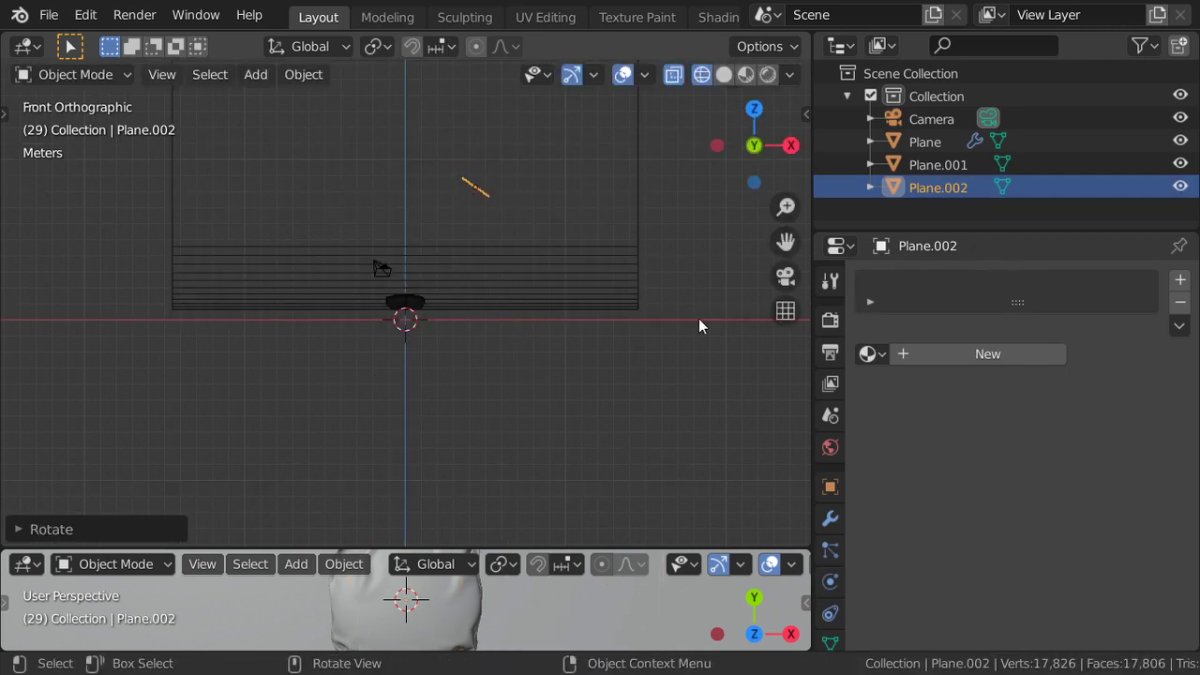
# Step: Give the plane a new Emission material at strength 6
pyautogui.click(905, 352)
pyautogui.click(1081, 449)
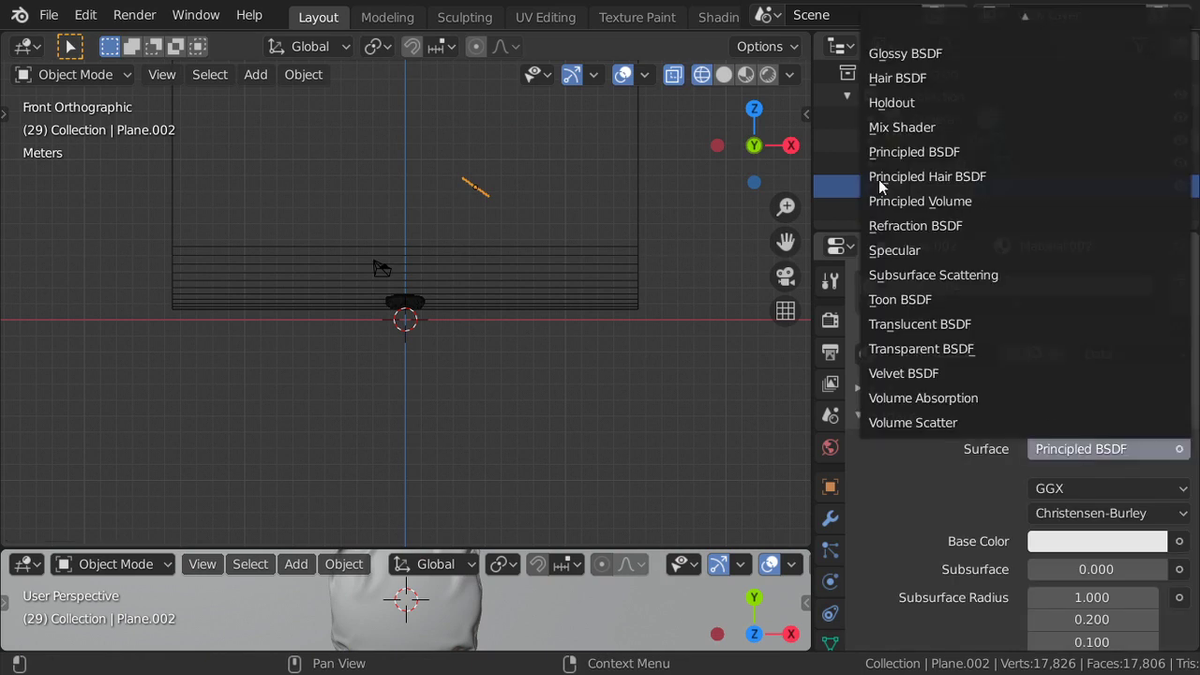
pyautogui.click(917, 72)
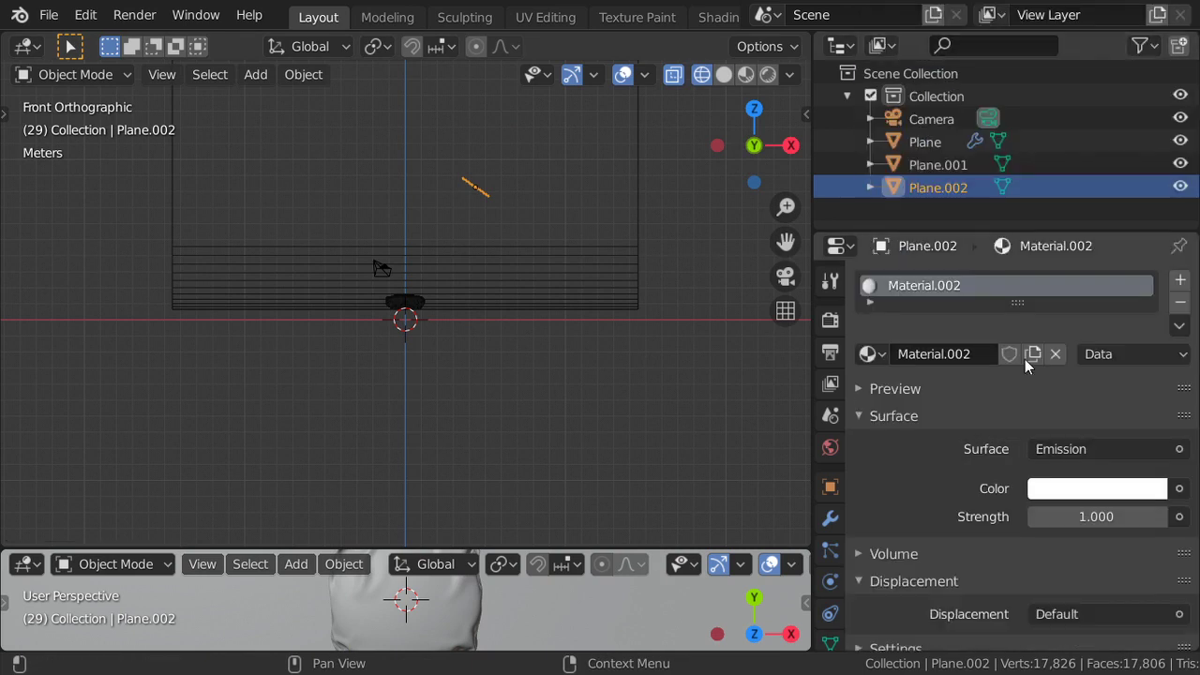
pyautogui.click(1090, 488)
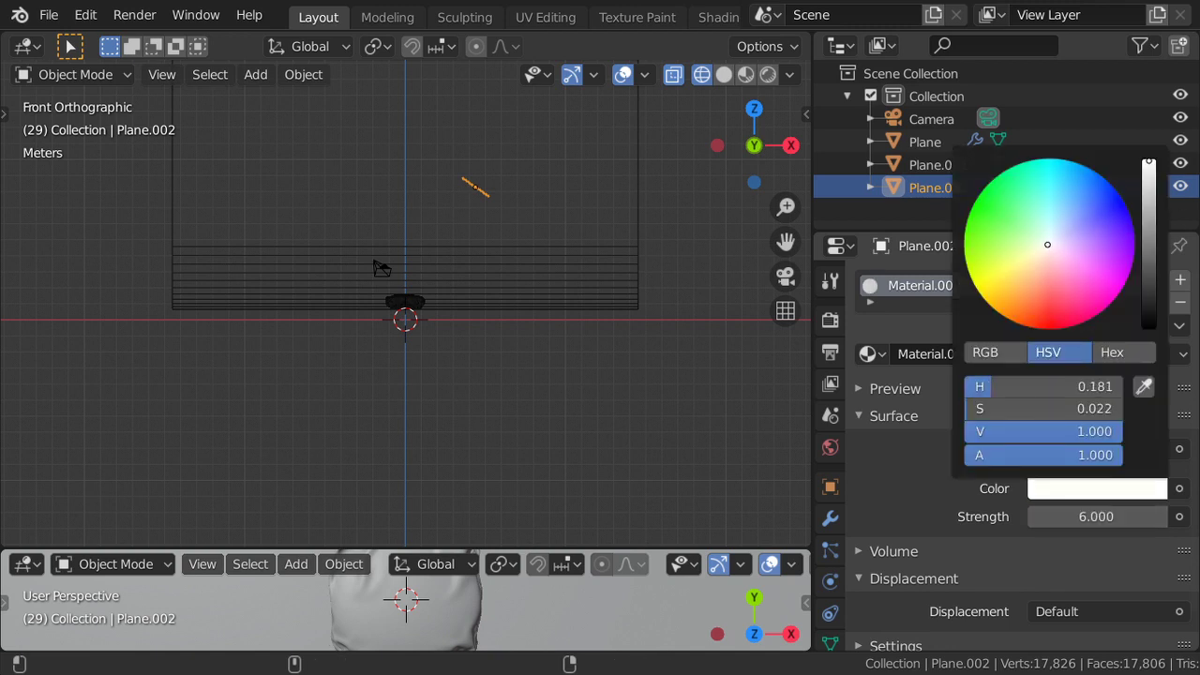
# Step: Duplicate the light to the other side, enlarge it about 5x, and give it its own strength-1 material
pyautogui.hotkey('shift', 'd')
pyautogui.press('x')
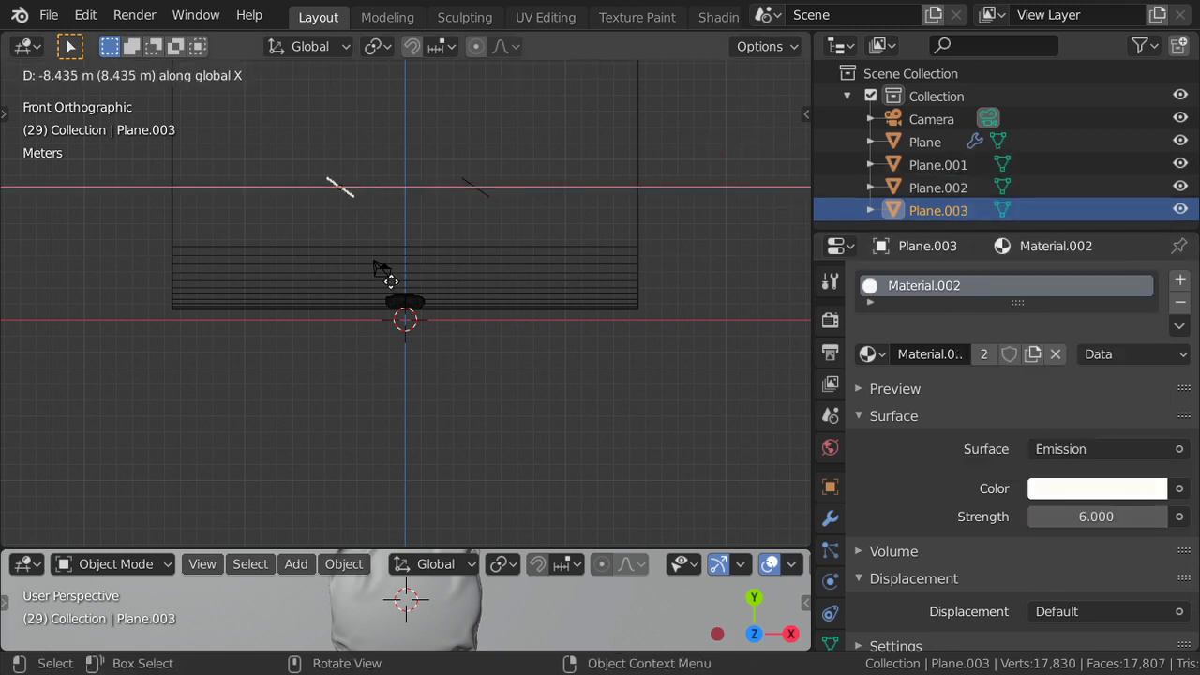
pyautogui.click(420, 242)
pyautogui.press('r')
pyautogui.click(466, 151)
pyautogui.press('s')
pyautogui.click(53, 117)
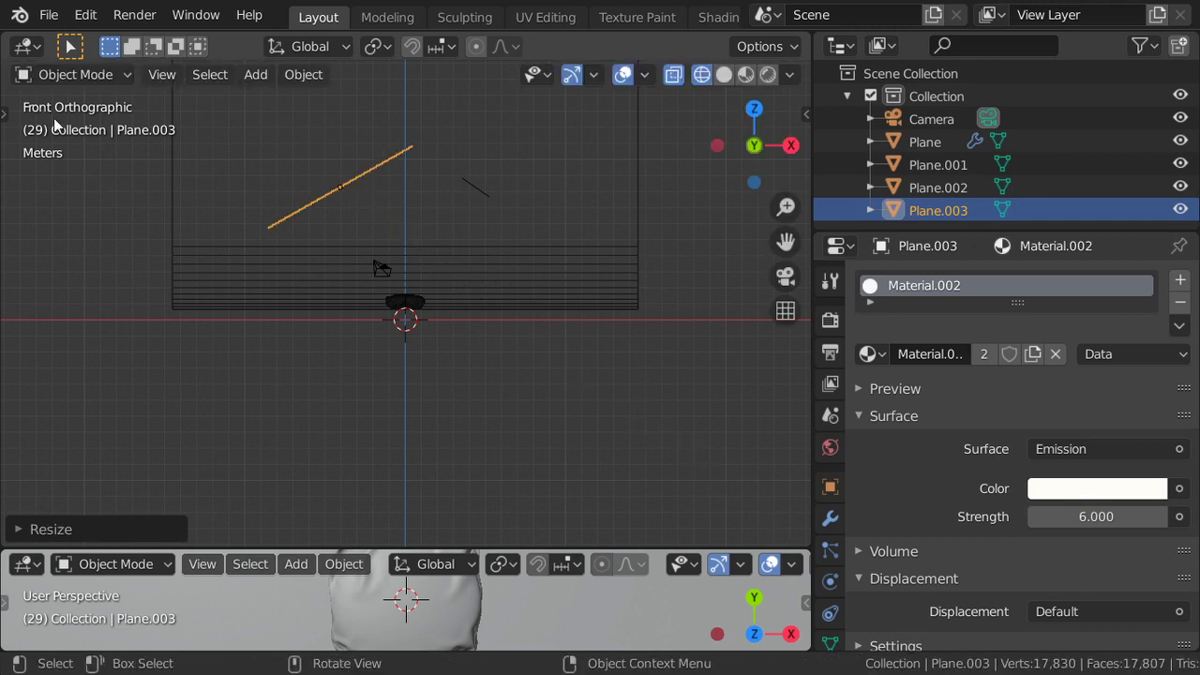
pyautogui.click(984, 354)
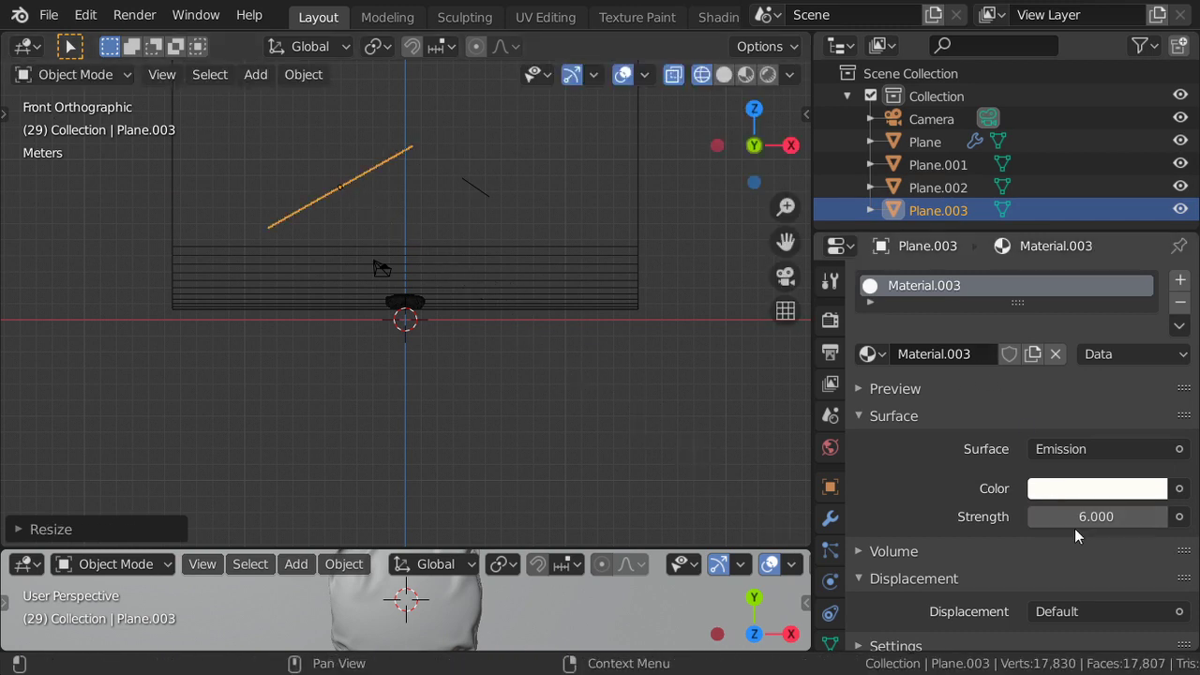
pyautogui.click(1085, 494)
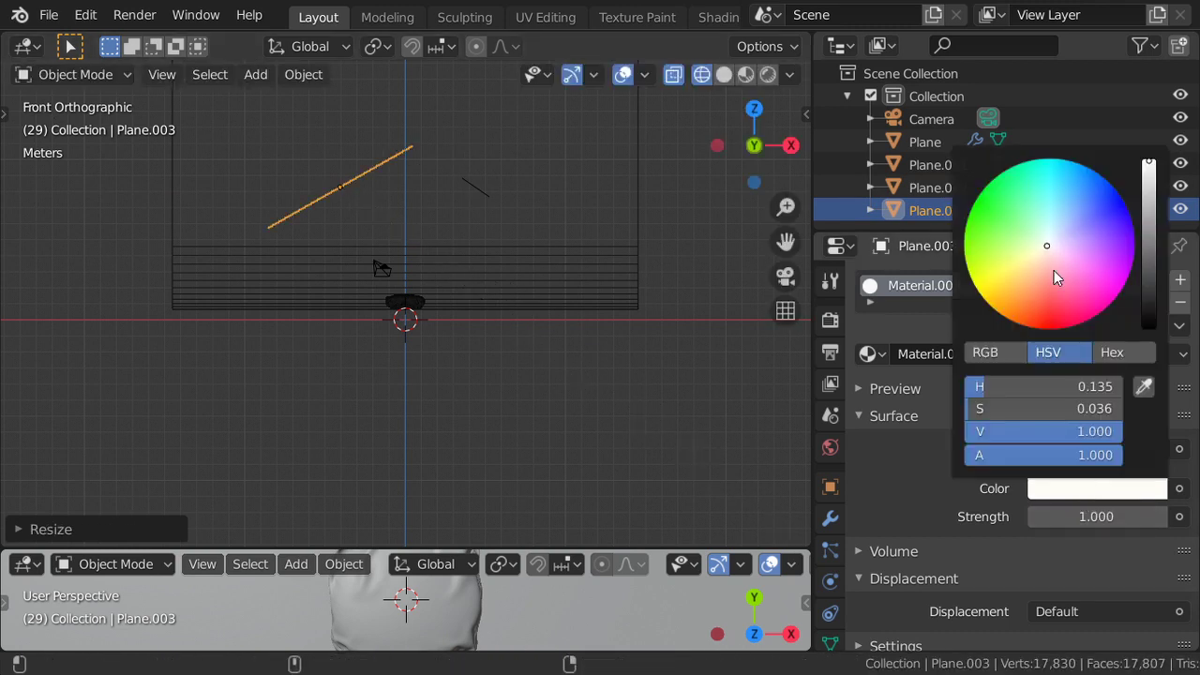
# Step: In top view, rotate and place the large light lower-left and the small light lower-right of the cushion
pyautogui.press('KP_7')
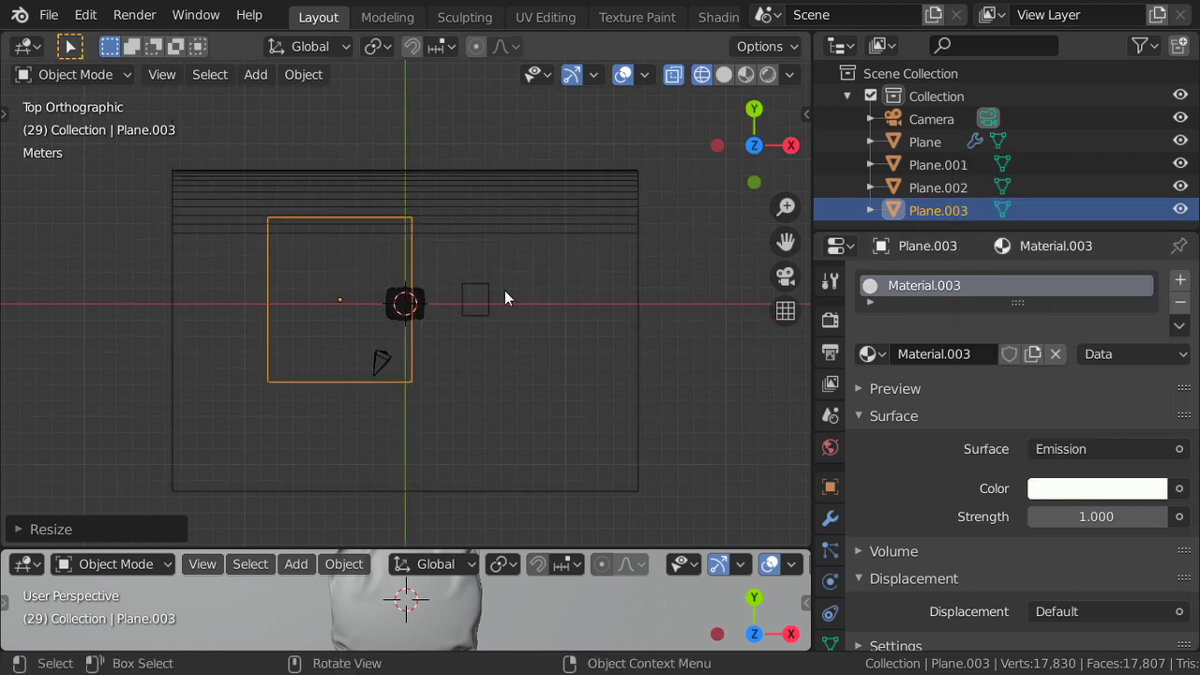
pyautogui.press('r')
pyautogui.click(495, 309)
pyautogui.press('g')
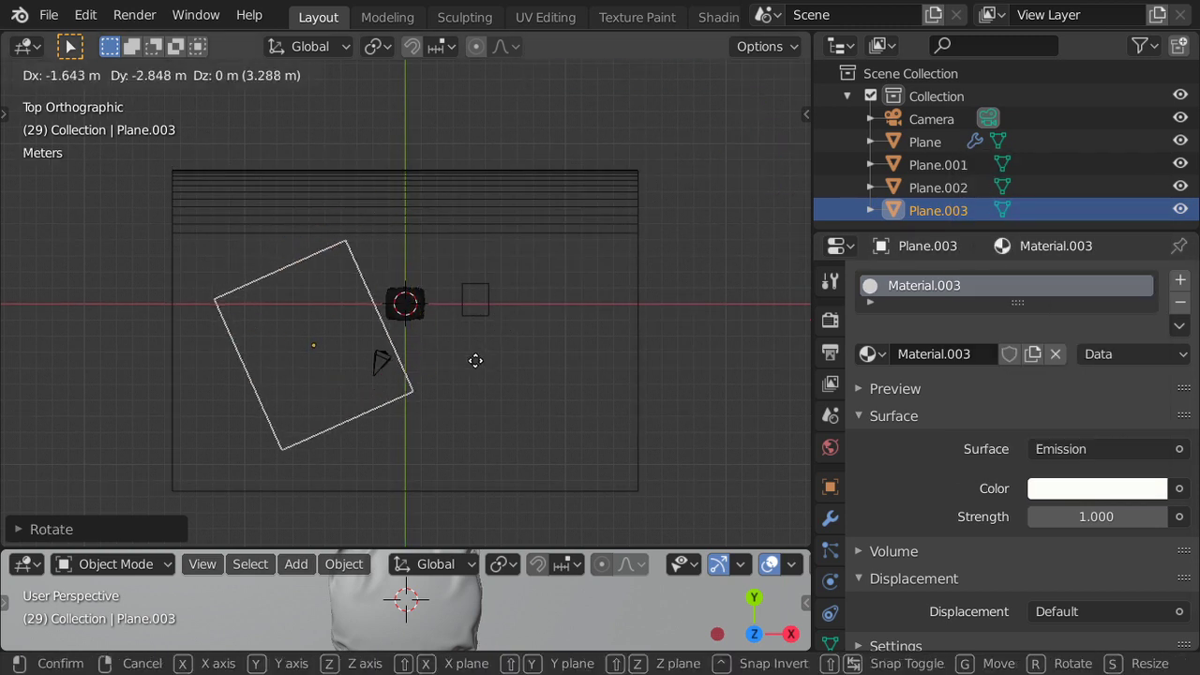
pyautogui.click(486, 322)
pyautogui.click(487, 317)
pyautogui.click(520, 357)
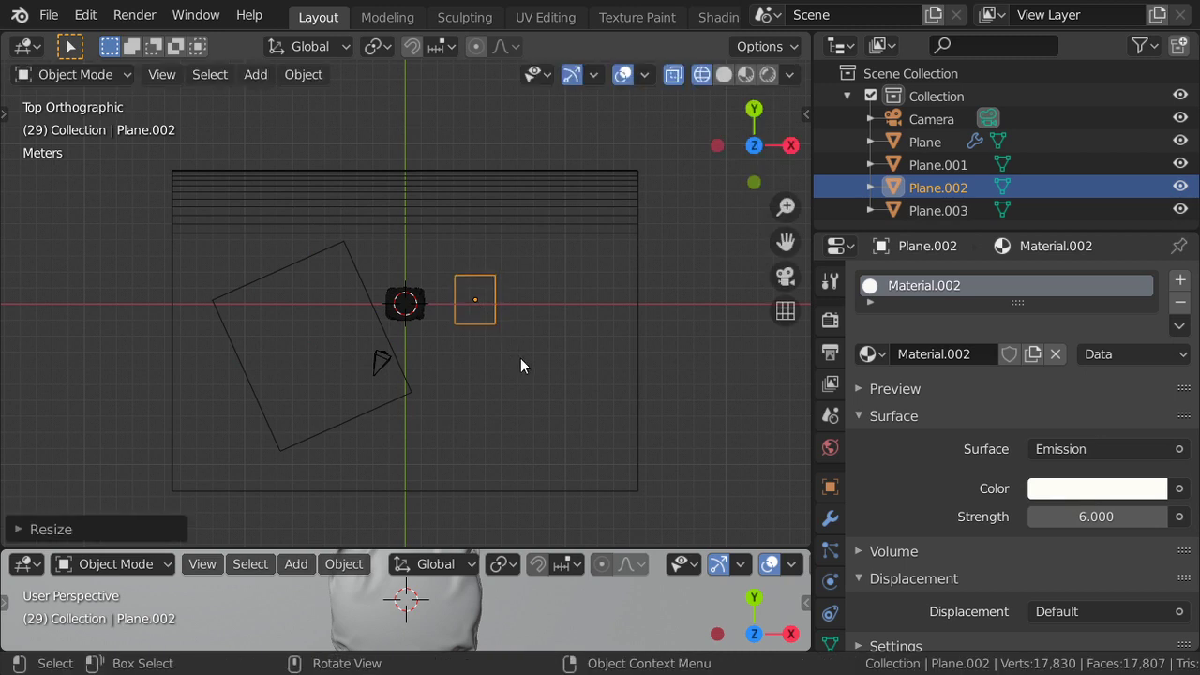
pyautogui.press('r')
pyautogui.click(518, 378)
pyautogui.press('g')
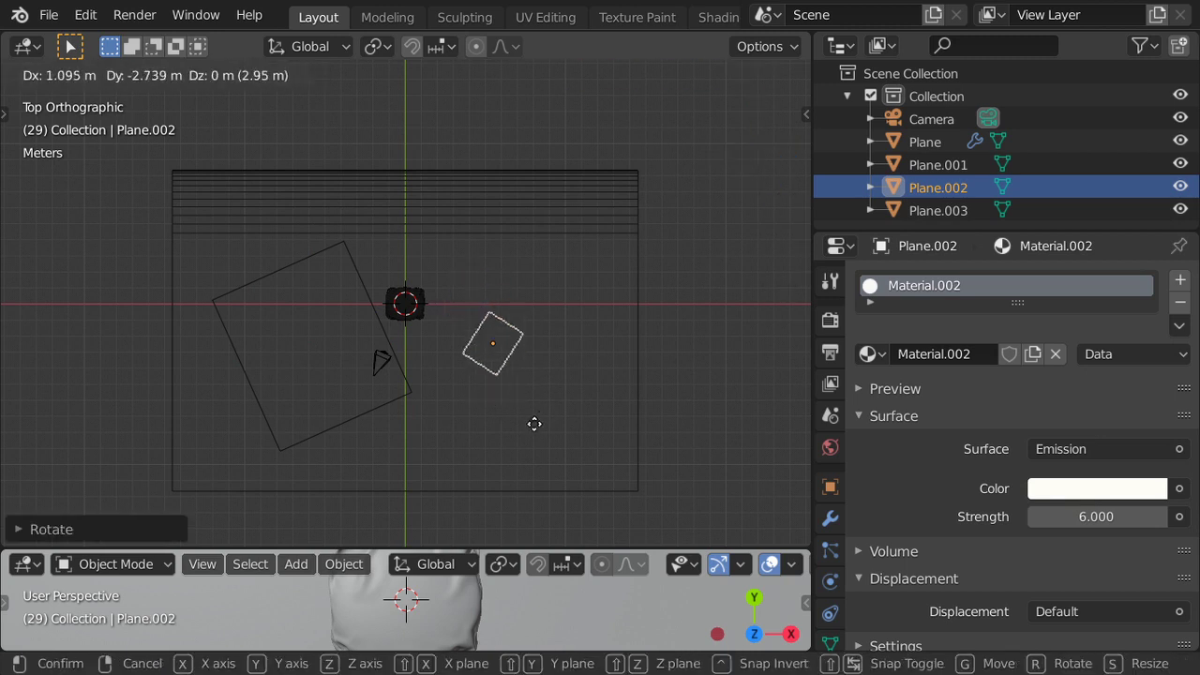
pyautogui.click(534, 424)
pyautogui.press('KP_0')
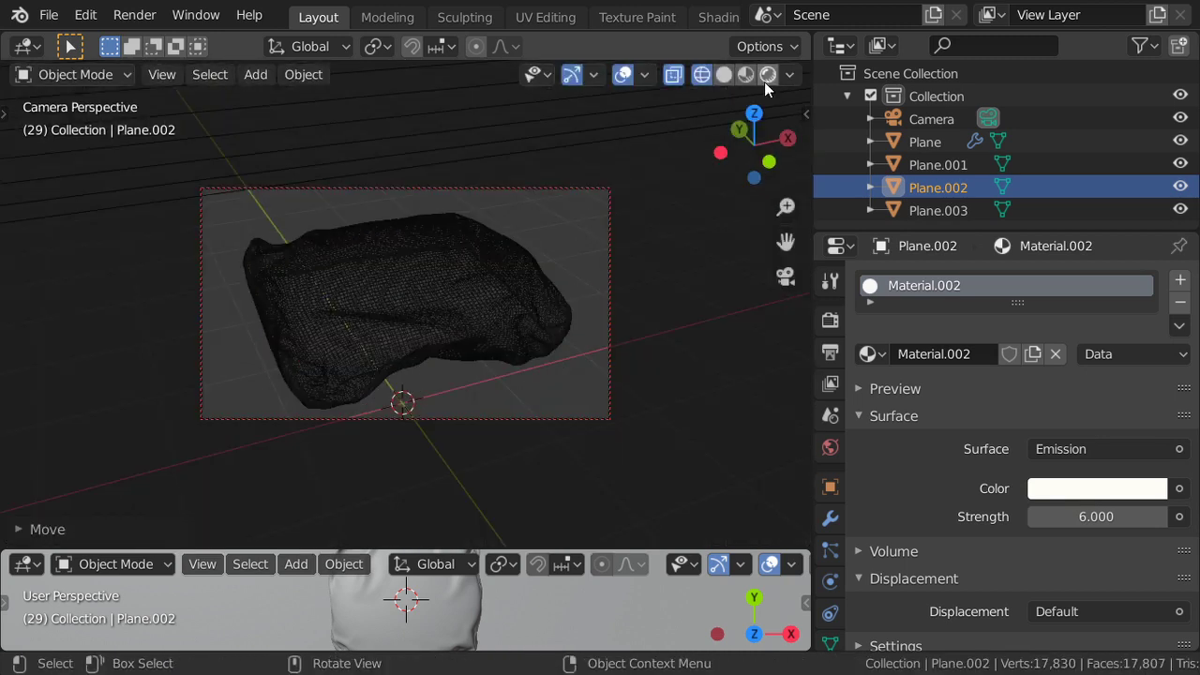
# Step: Switch to Rendered shading and light the world with the hilltop_construction HDRI at strength 1.2
pyautogui.click(767, 74)
pyautogui.click(832, 448)
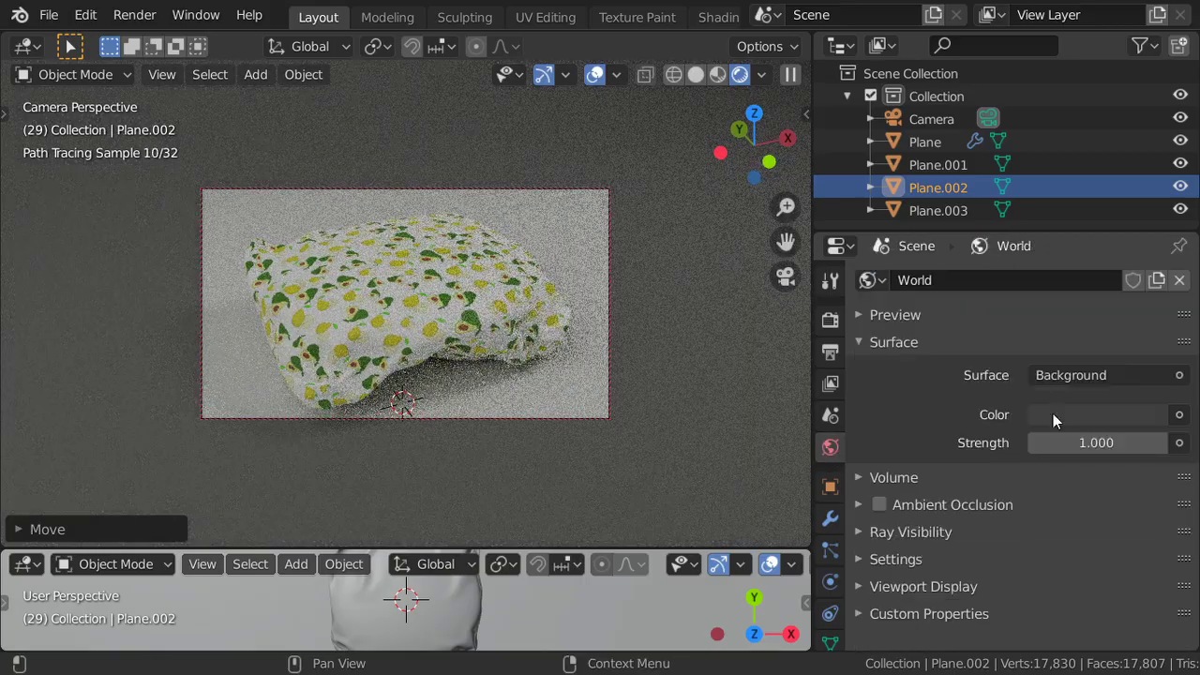
pyautogui.click(1180, 414)
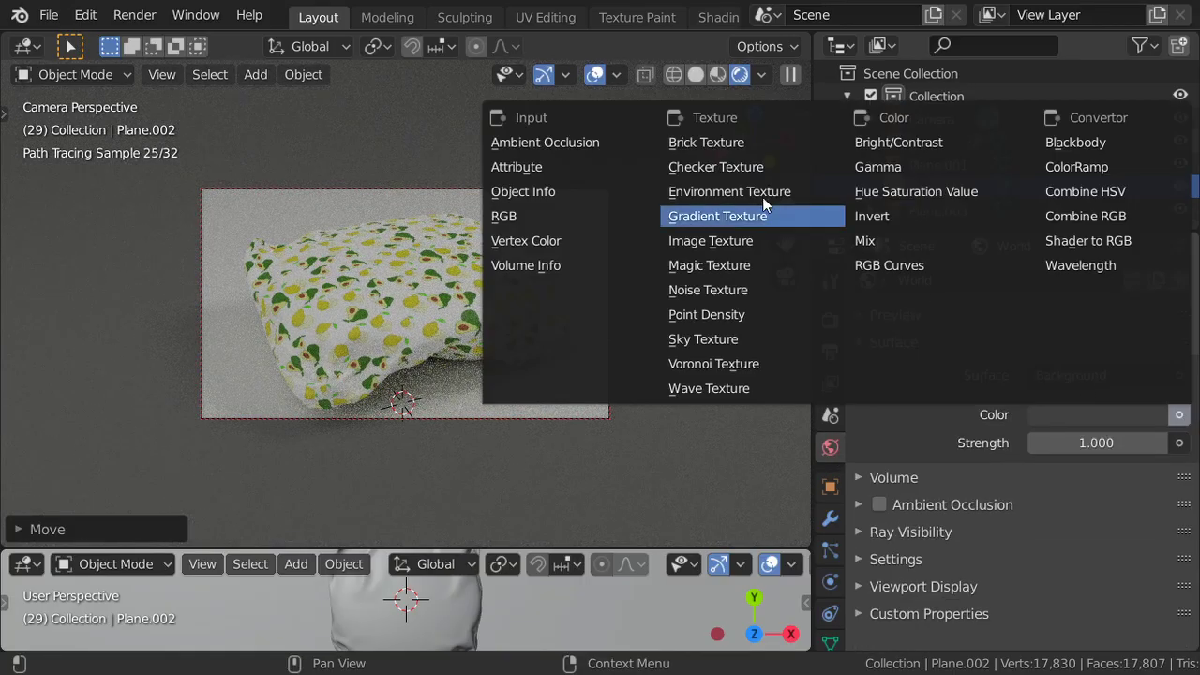
pyautogui.click(761, 194)
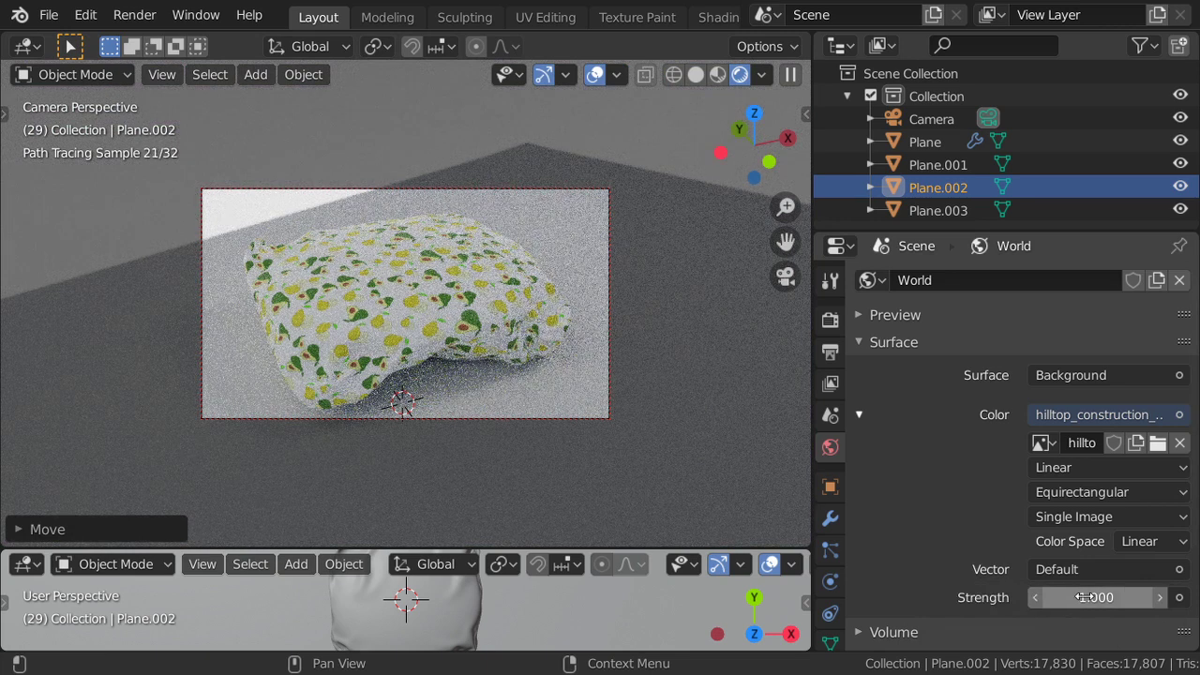
pyautogui.click(1165, 603)
pyautogui.click(1166, 603)
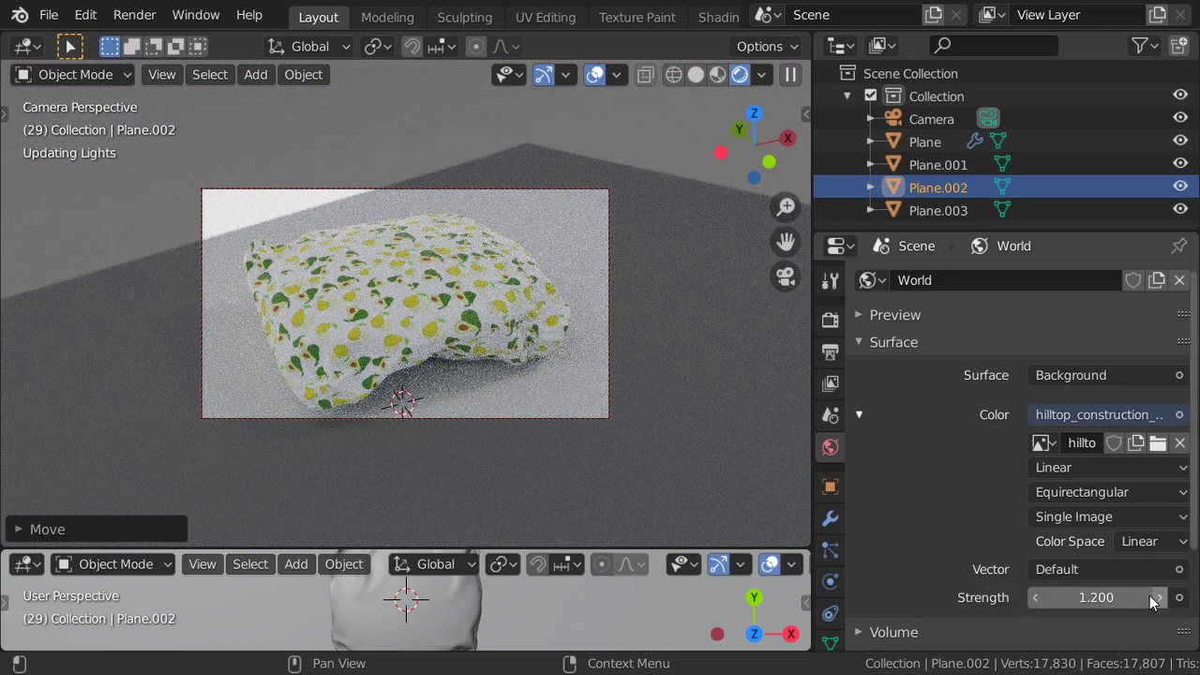
# Step: Raise the cushion vertically and tilt it slightly, then check it through the camera
pyautogui.press('z')
pyautogui.press('KP_1')
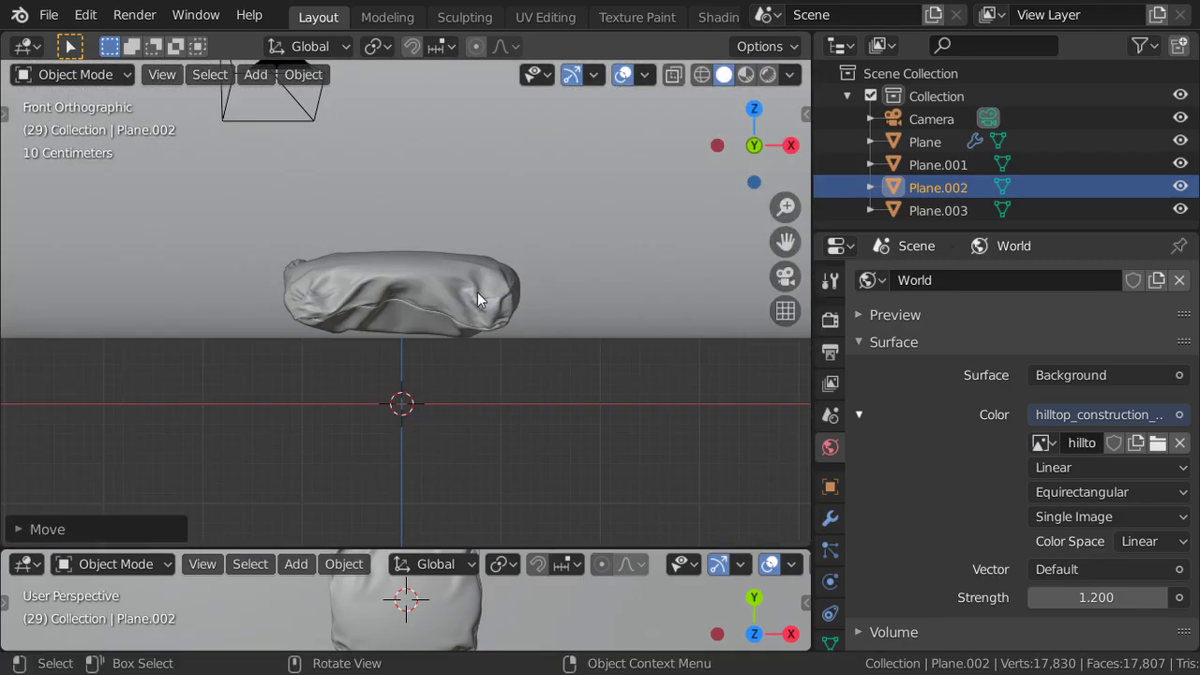
pyautogui.hotkey('shift', 'z')
pyautogui.scroll(4, 472, 317)
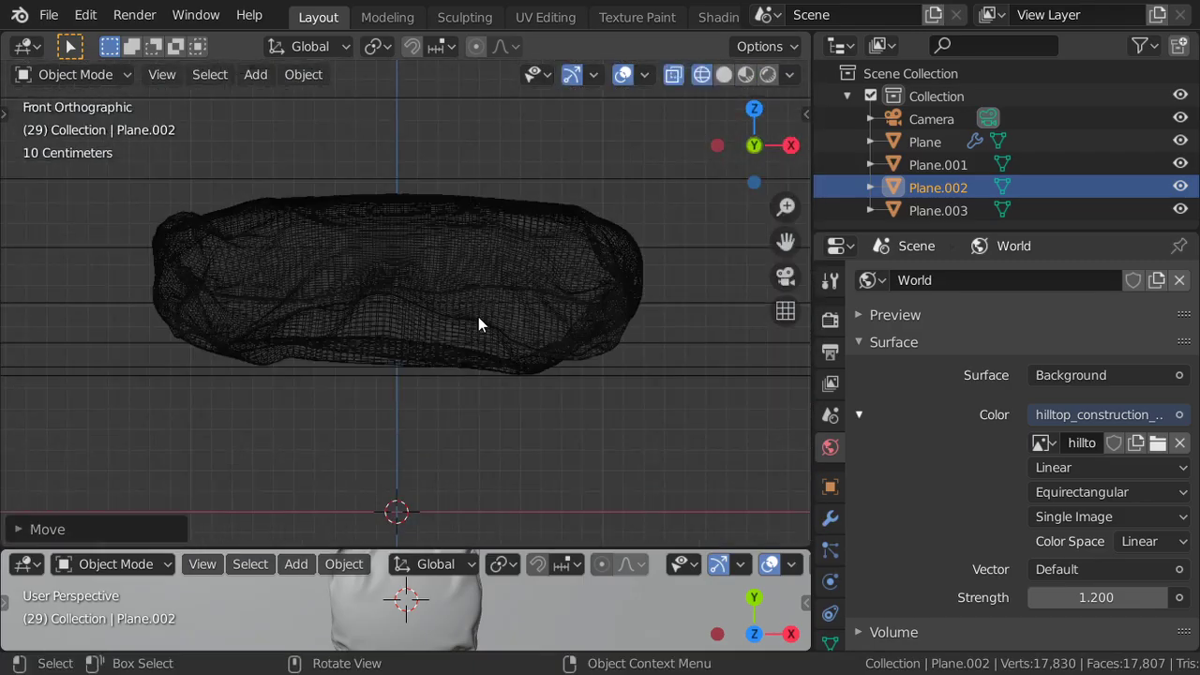
pyautogui.click(478, 317)
pyautogui.press('g')
pyautogui.press('z')
pyautogui.click(511, 328)
pyautogui.press('r')
pyautogui.click(557, 332)
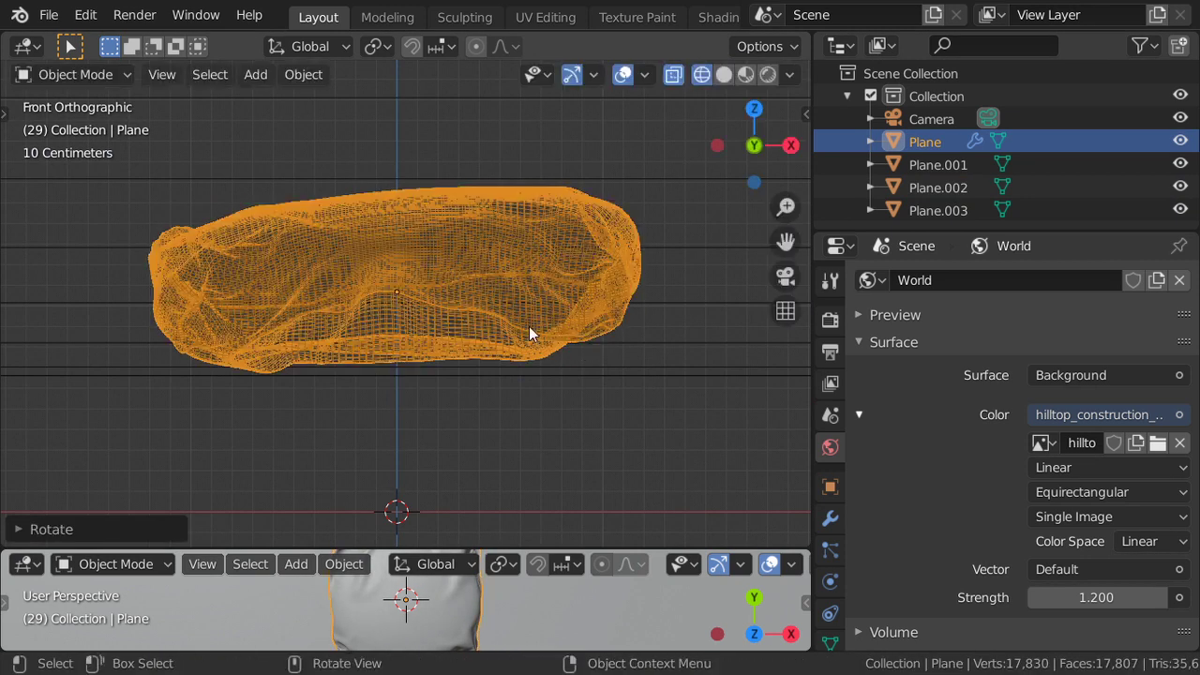
pyautogui.press('KP_0')
pyautogui.keyDown('shift'); pyautogui.moveTo(525, 333); pyautogui.dragTo(544, 346, button='middle'); pyautogui.keyUp('shift')
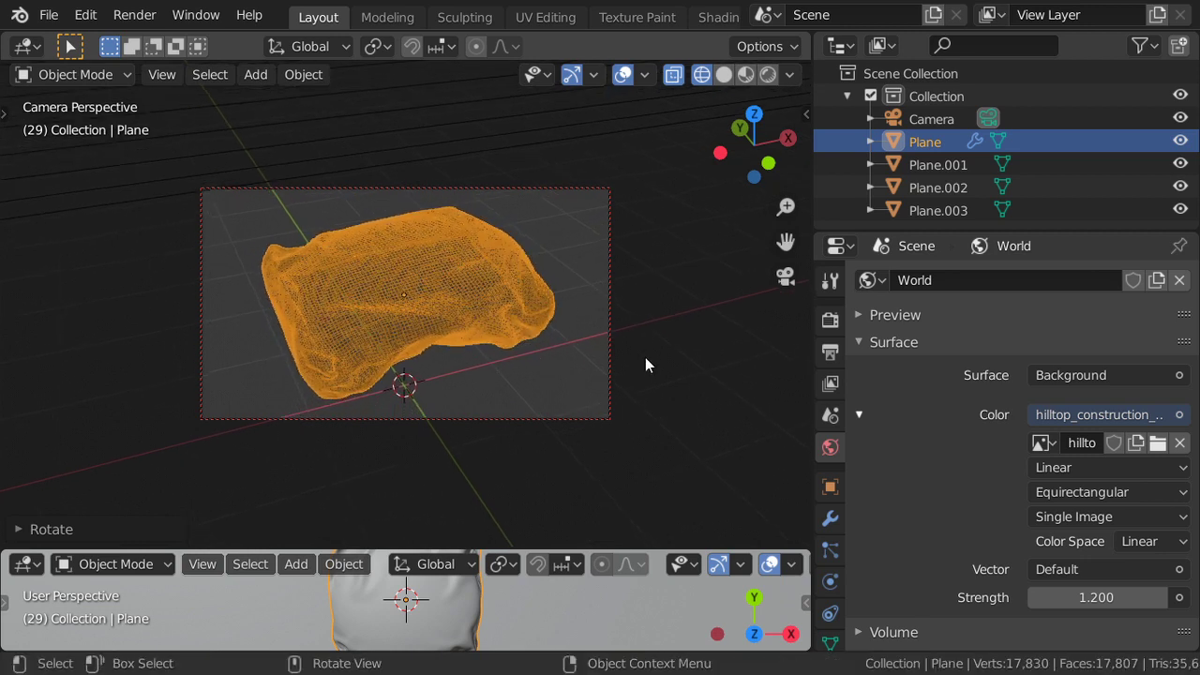
# Step: Set the curved backdrop material's roughness to 0
pyautogui.press('KP_1')
pyautogui.click(605, 291)
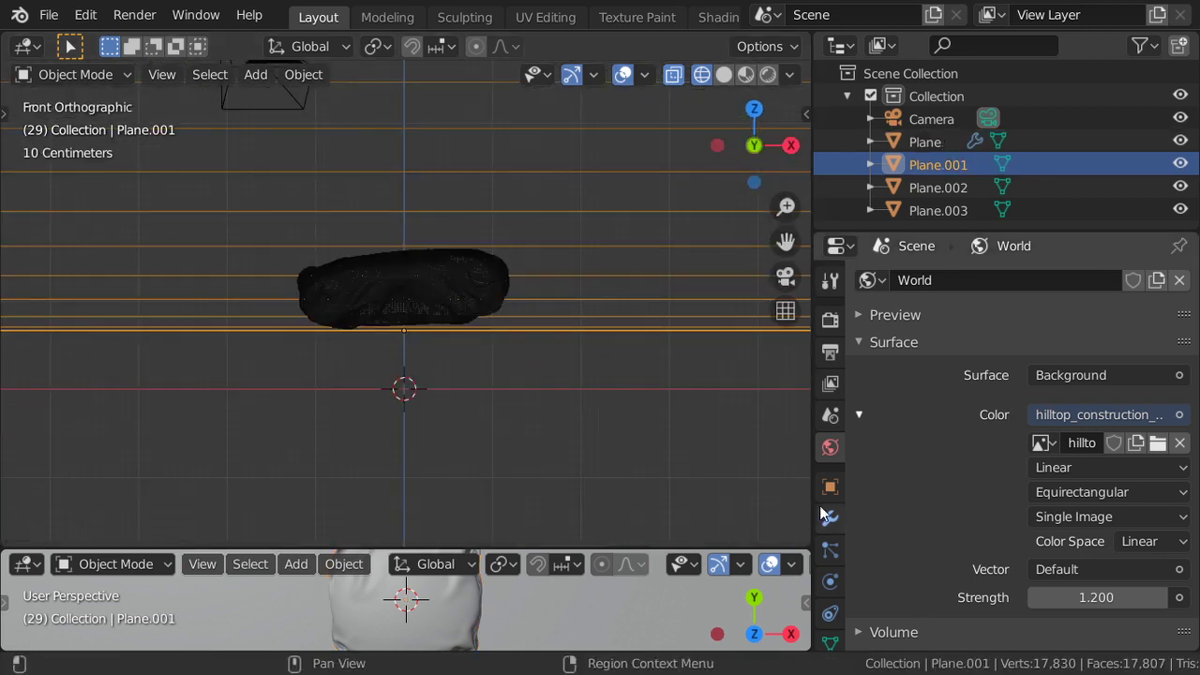
pyautogui.scroll(-3, 831, 507)
pyautogui.click(830, 579)
pyautogui.moveTo(1068, 525); pyautogui.dragTo(1027, 525)
# Step: Preview the rendered lighting, then orbit out to a solid-shaded overview and select the large light plane
pyautogui.press('KP_0')
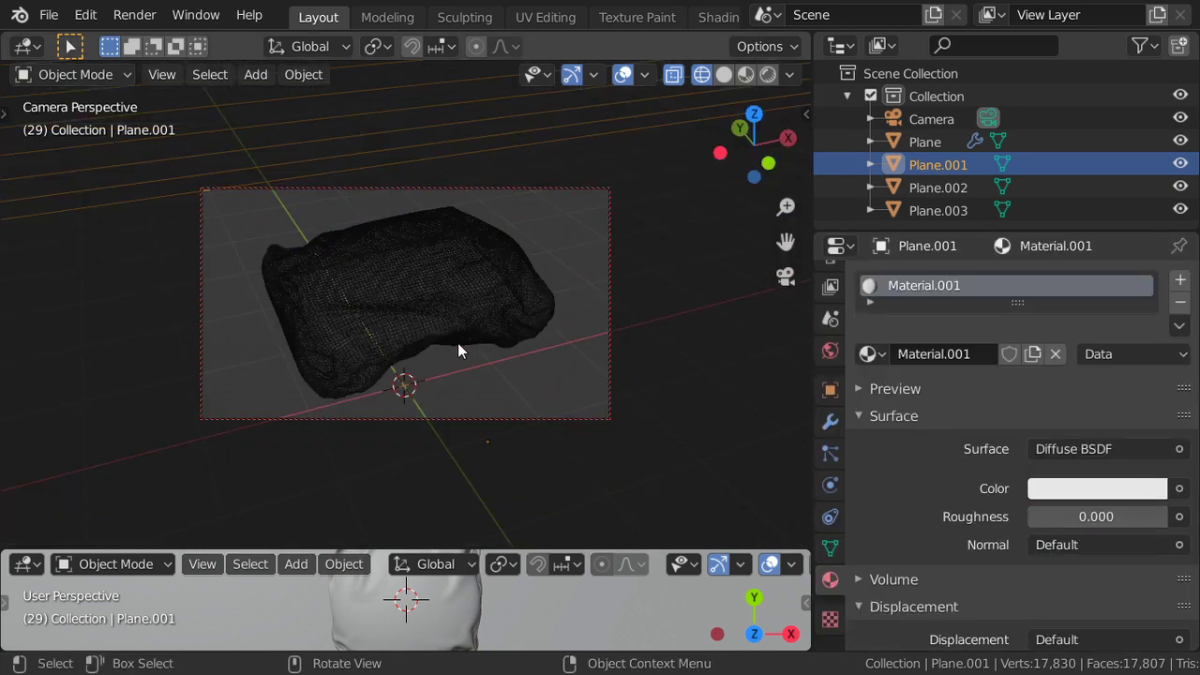
pyautogui.hotkey('shift', 'z')
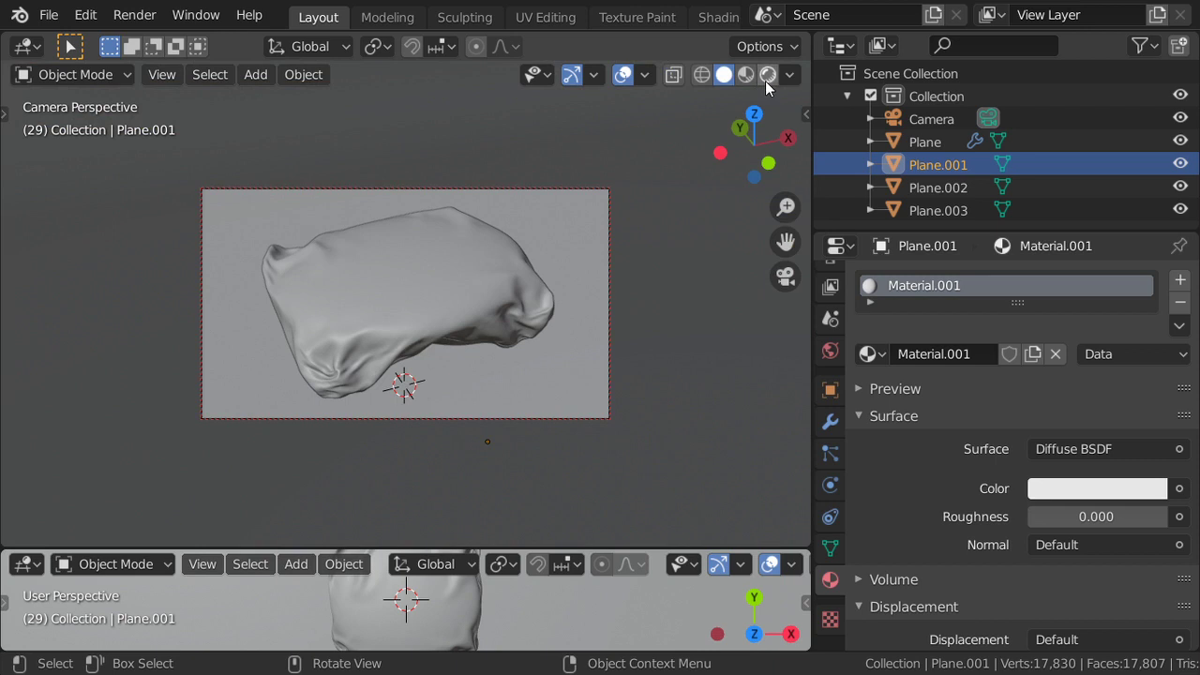
pyautogui.click(767, 75)
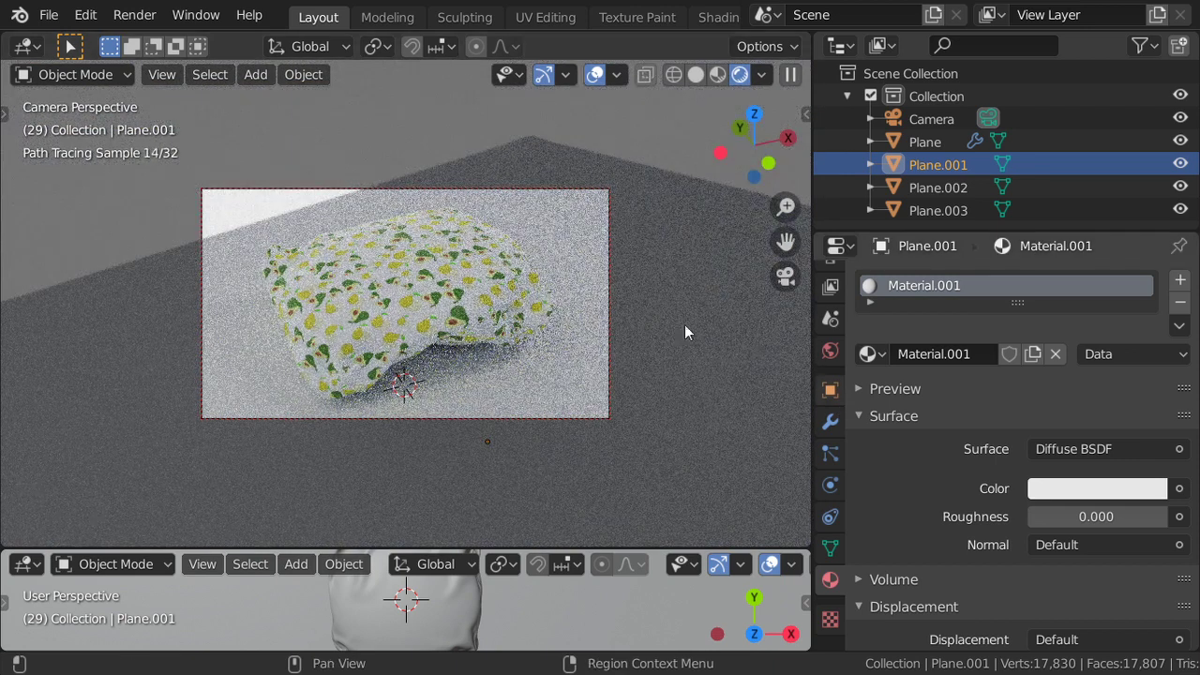
pyautogui.moveTo(673, 325)
pyautogui.mouseDown(button='middle')
pyautogui.moveTo(559, 418)
pyautogui.moveTo(524, 416)
pyautogui.mouseUp(button='middle')
pyautogui.scroll(-4, 559, 418)
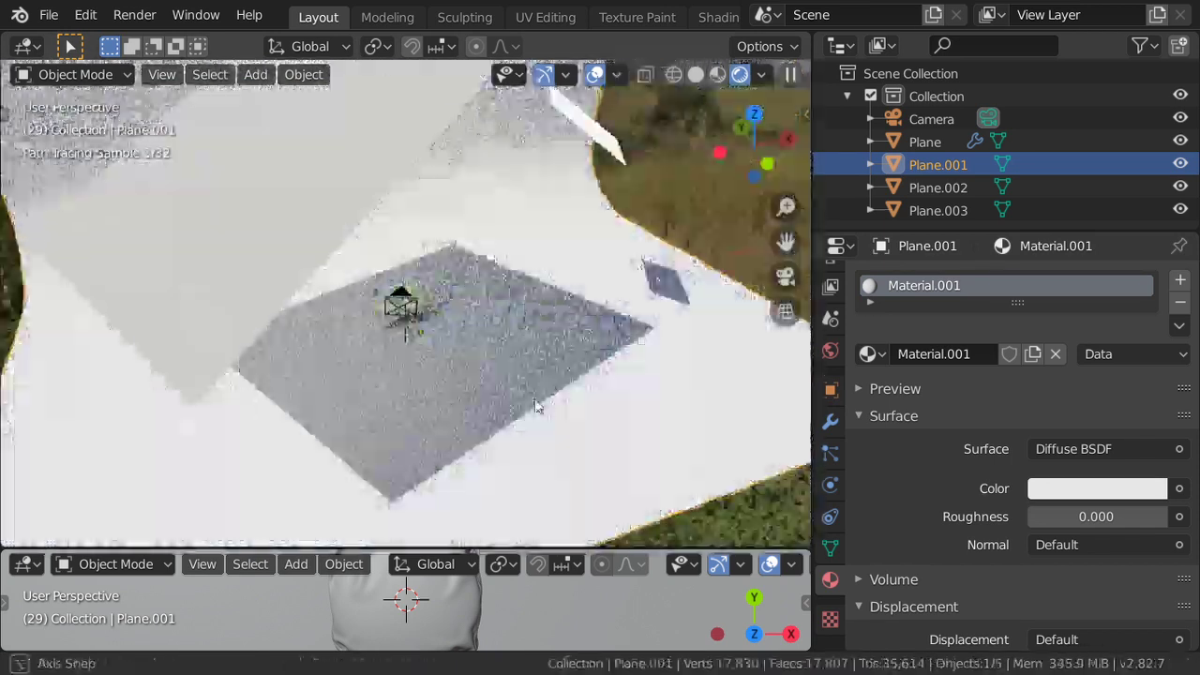
pyautogui.press('z')
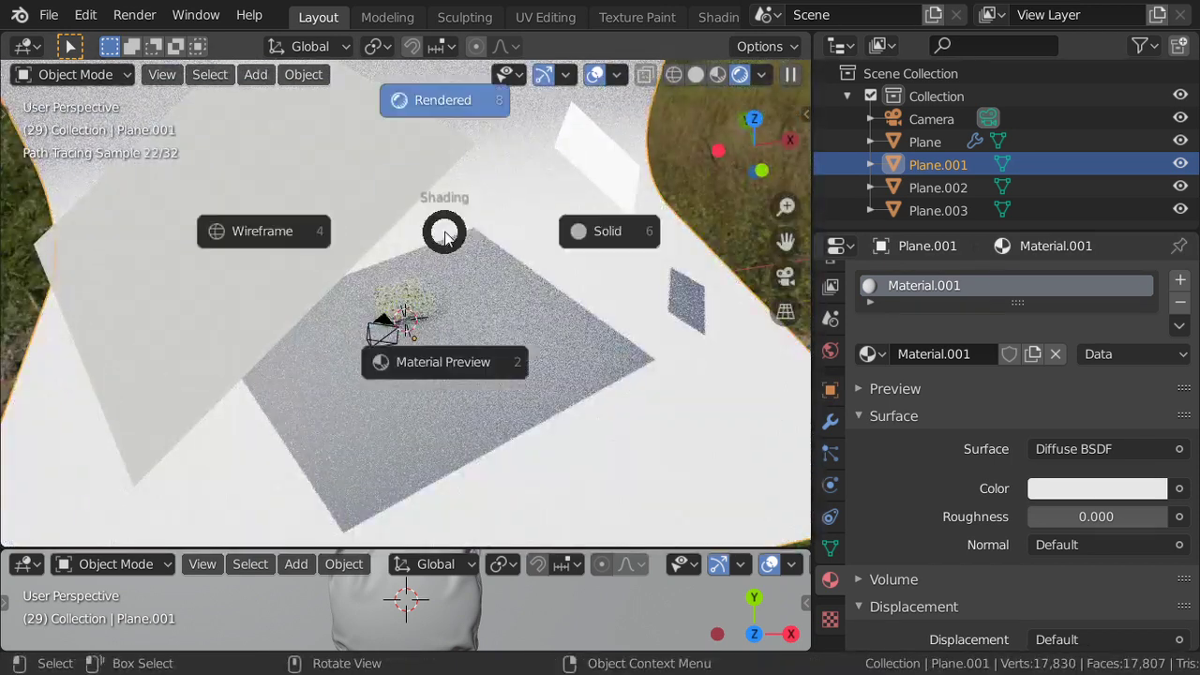
pyautogui.click(653, 235)
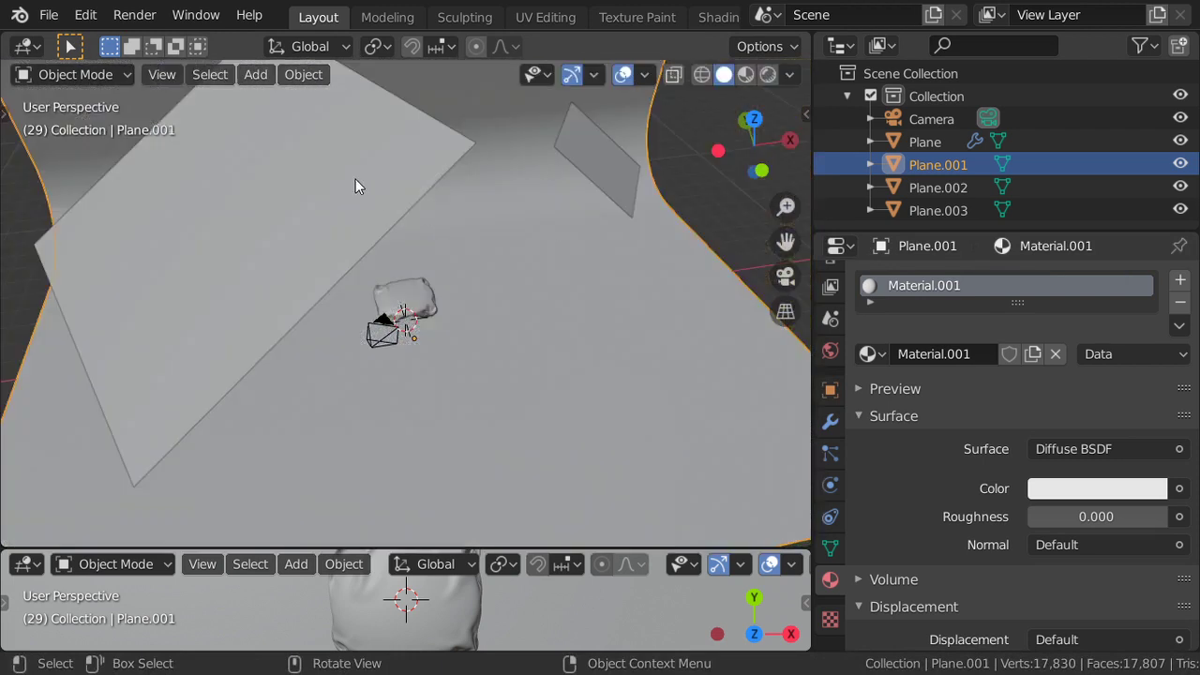
pyautogui.click(401, 200)
# Step: Expand the material Settings panel, cancel the accidental delete prompt, and start an F12 Cycles render
pyautogui.scroll(-1, 957, 541)
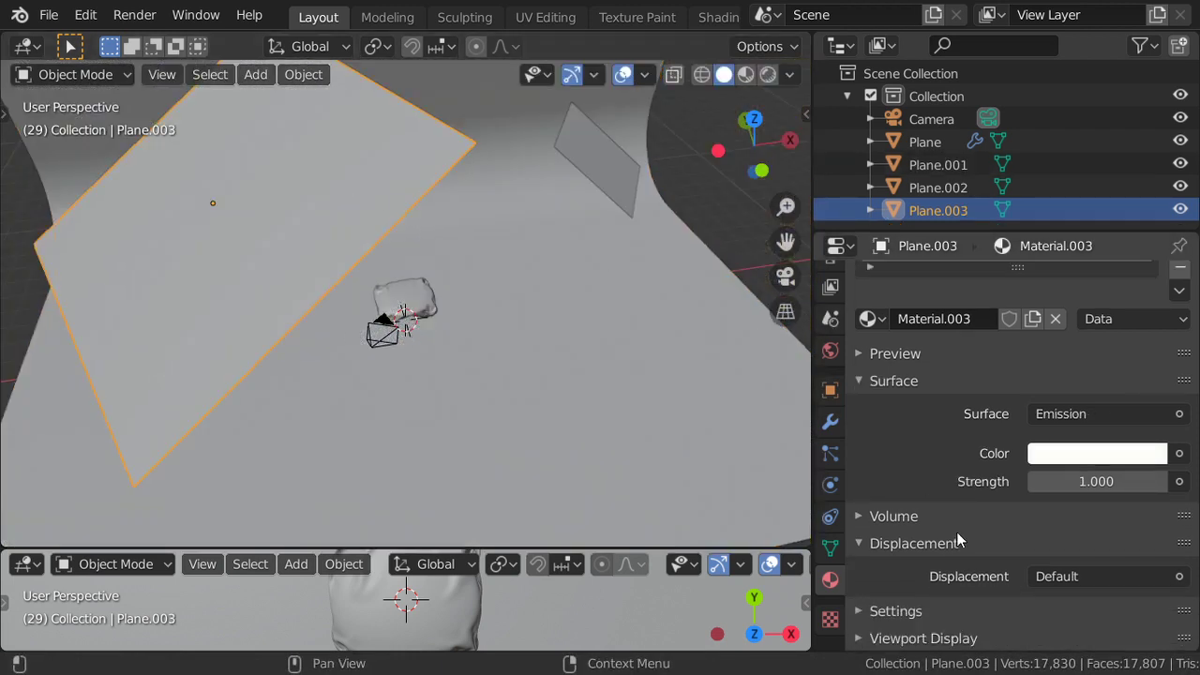
pyautogui.click(930, 610)
pyautogui.scroll(-4, 930, 611)
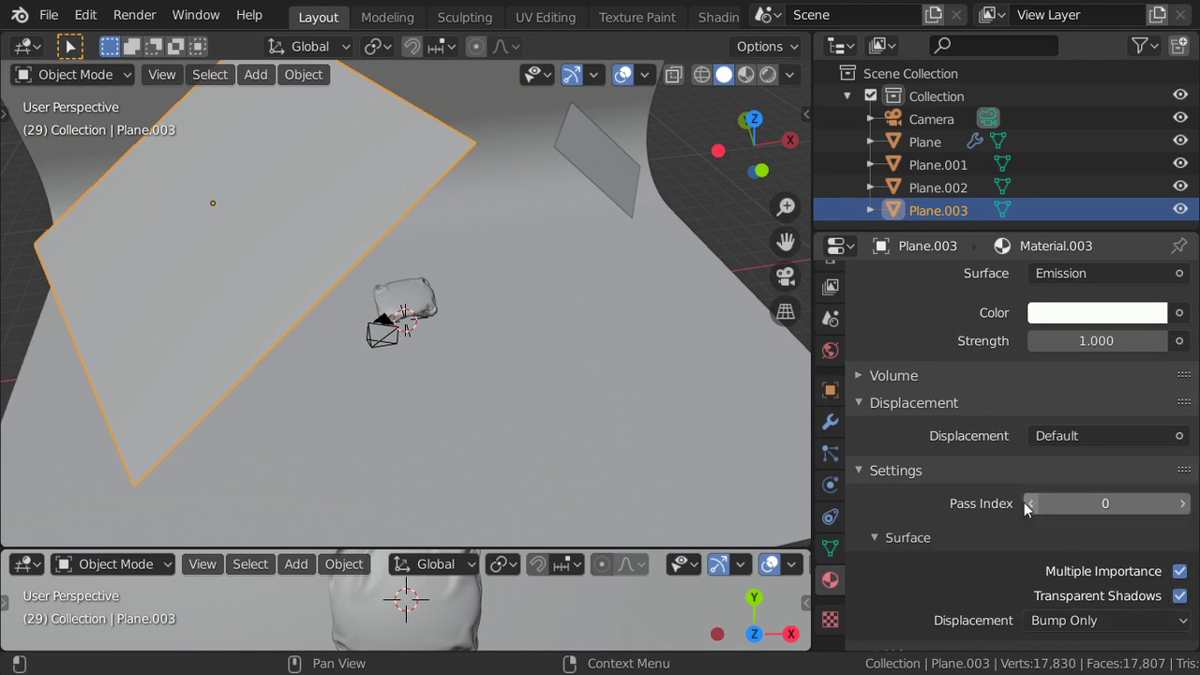
pyautogui.scroll(5, 945, 425)
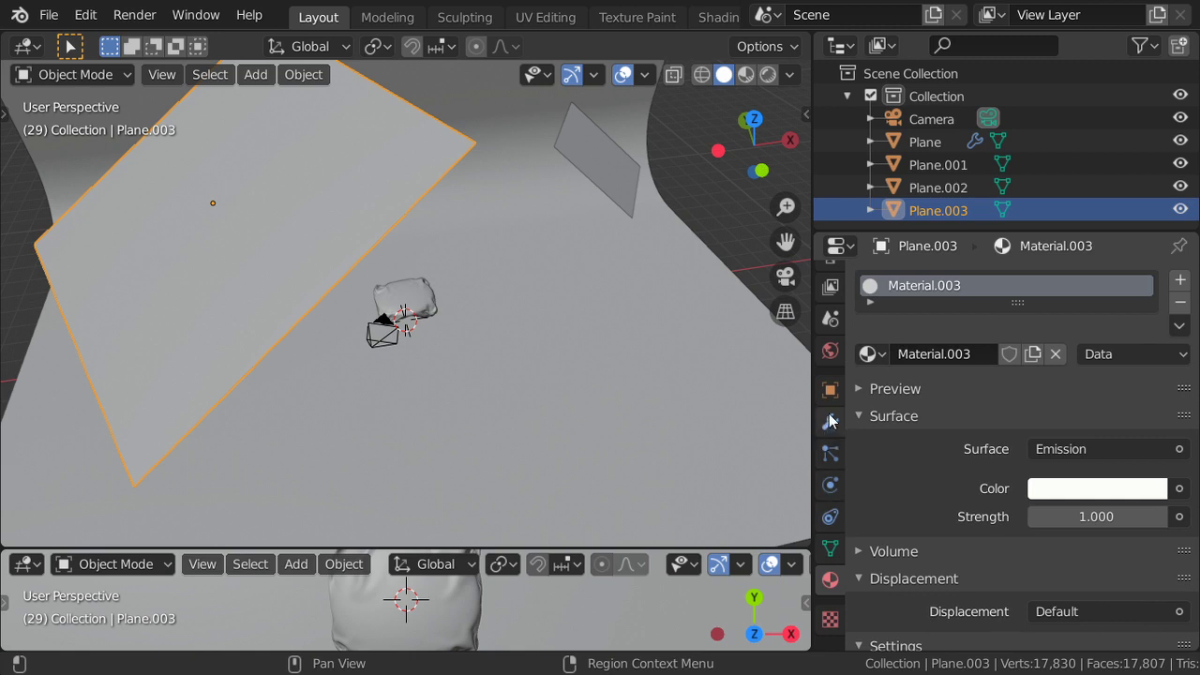
pyautogui.scroll(-2, 481, 314)
pyautogui.scroll(-2, 481, 314)
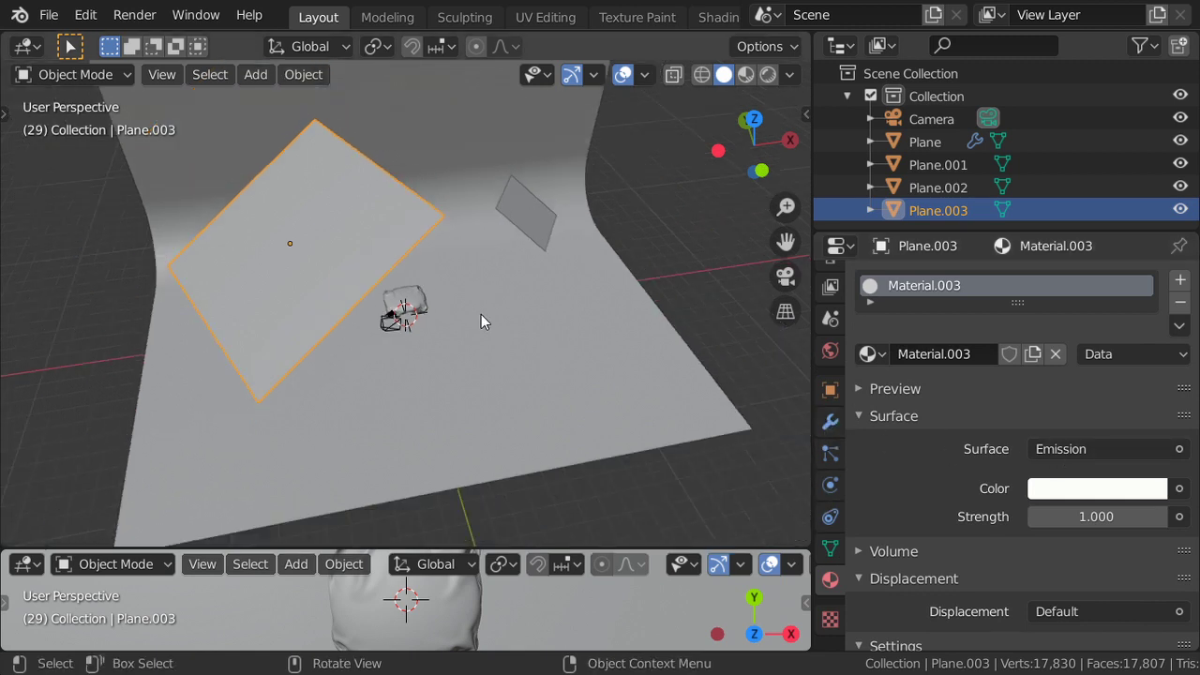
pyautogui.press('x')
pyautogui.press('Escape')
pyautogui.press('F12')
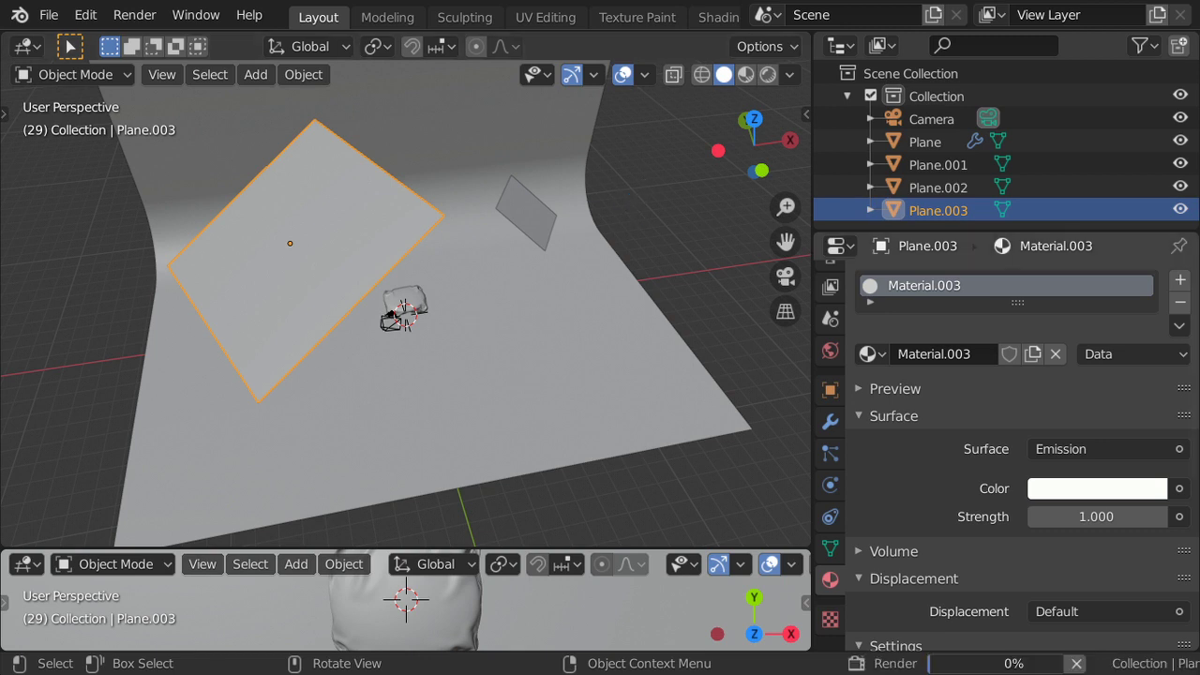